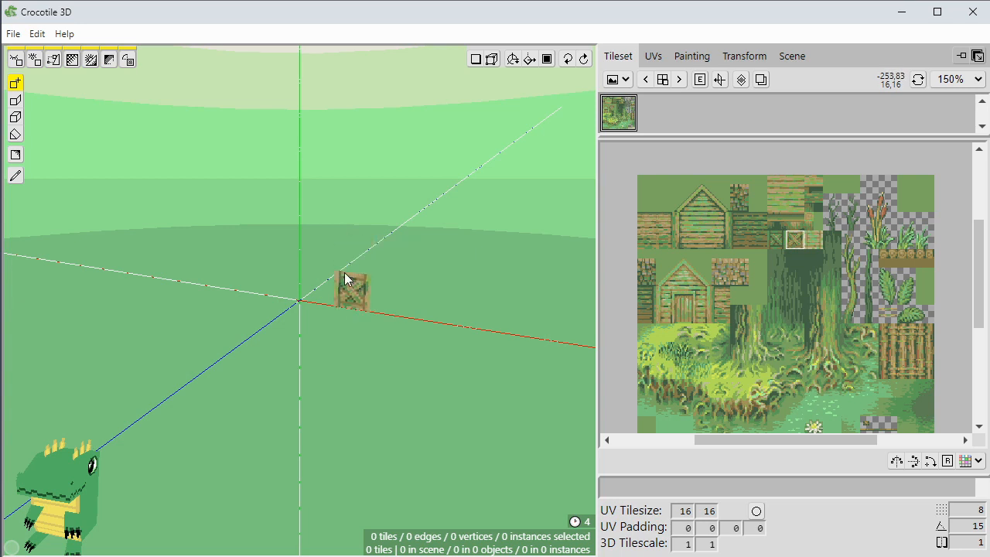
pyautogui.click(338, 283)
pyautogui.scroll(2, 334, 316)
pyautogui.scroll(3, 358, 325)
pyautogui.hotkey('ctrl', 'z')
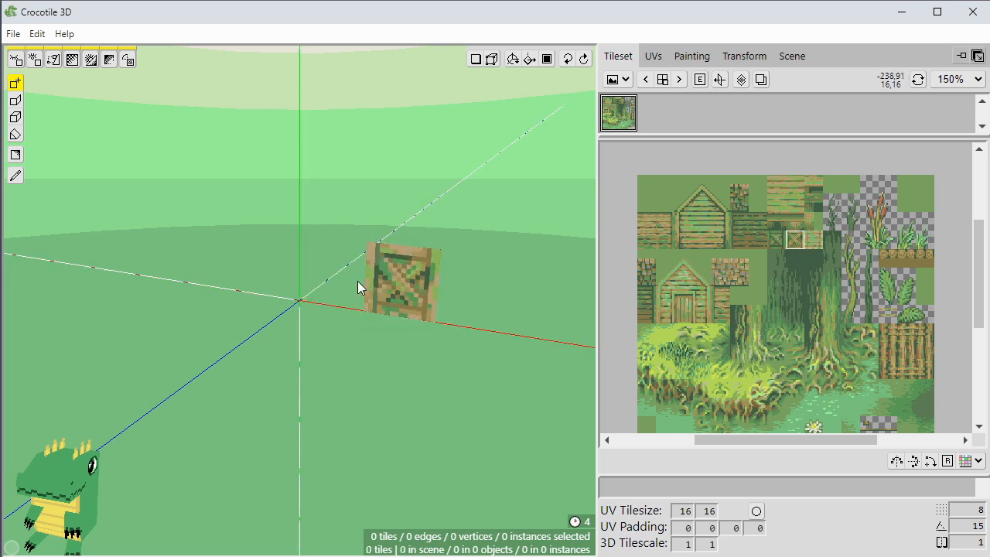
# Place one upright wooden crate tile with its lower corner at the axis origin and switch to edit mode.
pyautogui.click(354, 274)
pyautogui.moveTo(408, 307); pyautogui.dragTo(392, 298, button='middle')
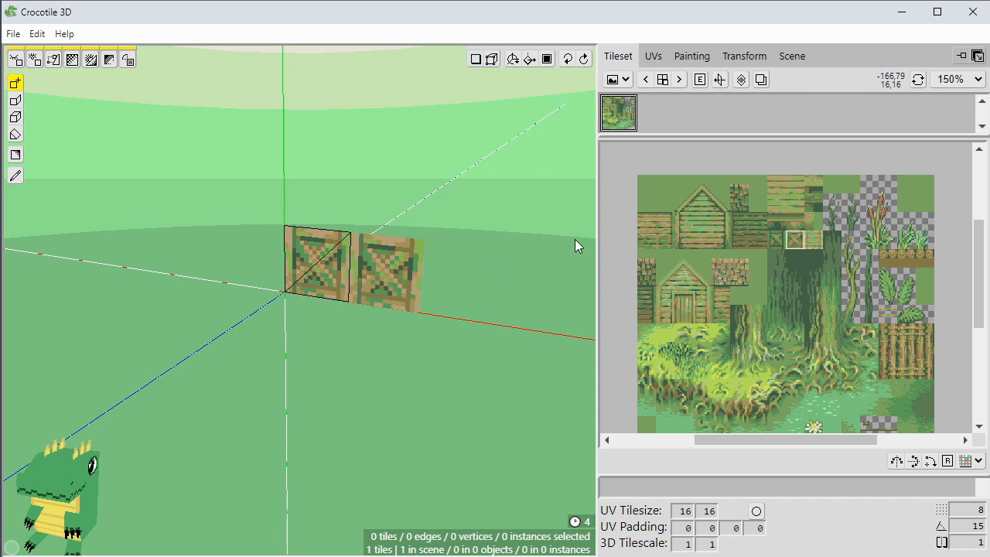
pyautogui.press('Tab')
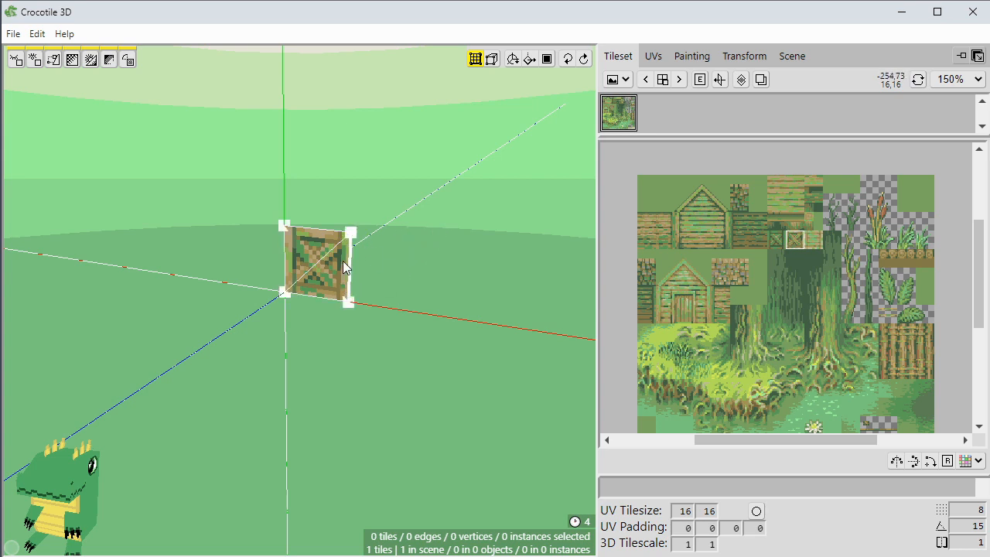
pyautogui.scroll(1, 354, 270)
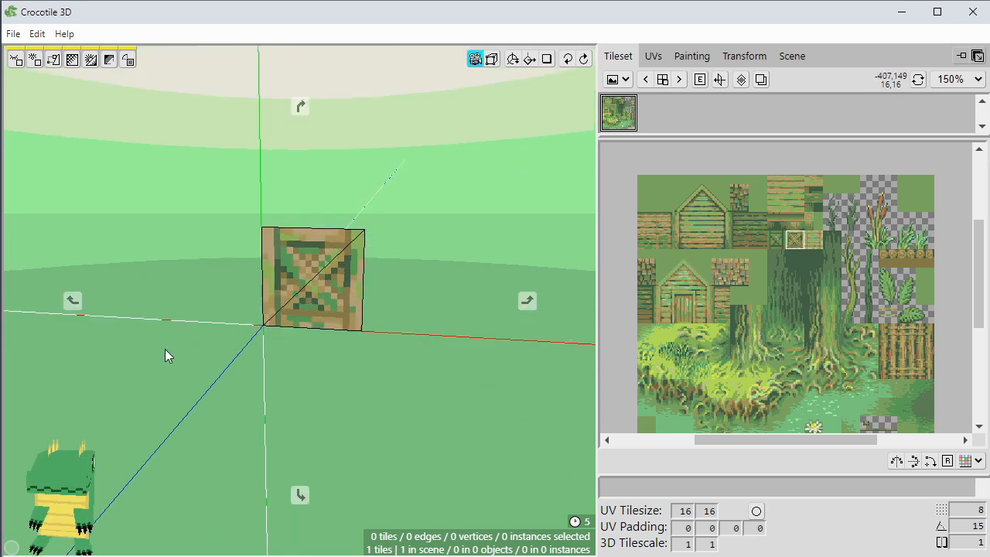
# Select the crate tile's upper-left vertex and push it back along the Z axis, behind the tile's plane.
pyautogui.press('space')
pyautogui.click(261, 228)
pyautogui.press('space')
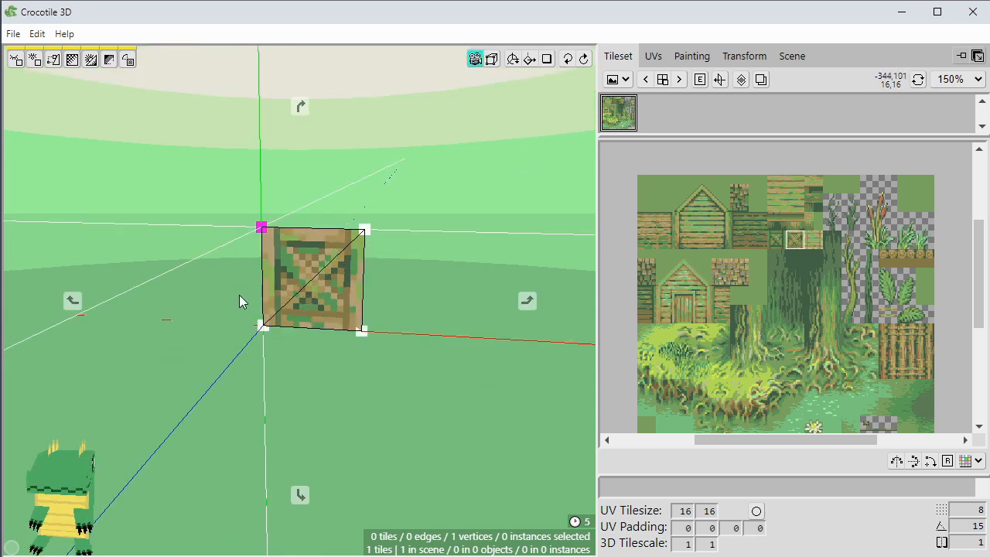
pyautogui.press('w')
pyautogui.press('s')
pyautogui.press('w')
pyautogui.press('s')
pyautogui.press('s')
pyautogui.press('s')
pyautogui.press('w')
pyautogui.press('w')
pyautogui.press('w')
pyautogui.press('w')
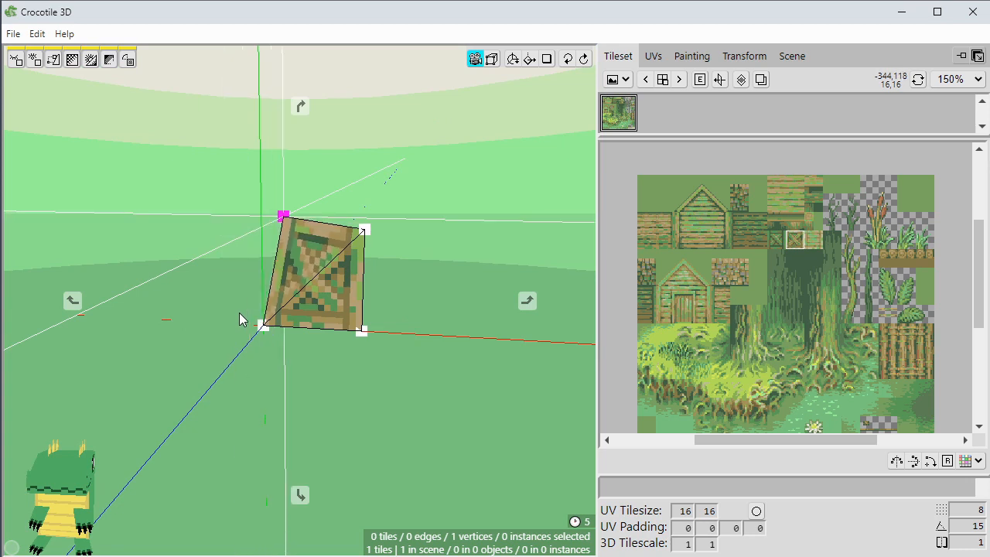
pyautogui.press('space')
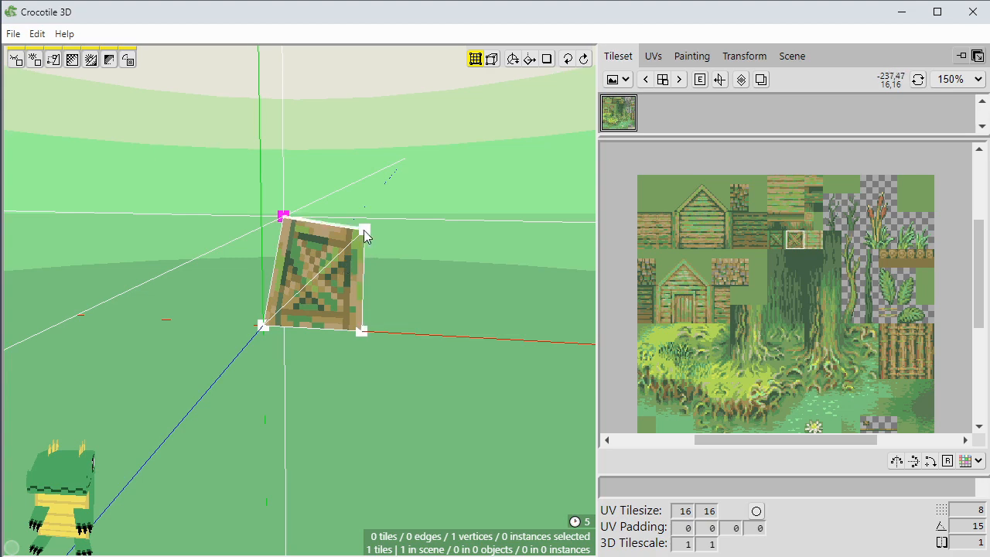
# Select the whole crate tile and flip its triangle split so the diagonal runs from upper left to lower right, leaving the tile deselected.
pyautogui.moveTo(294, 310); pyautogui.dragTo(366, 312, button='middle')
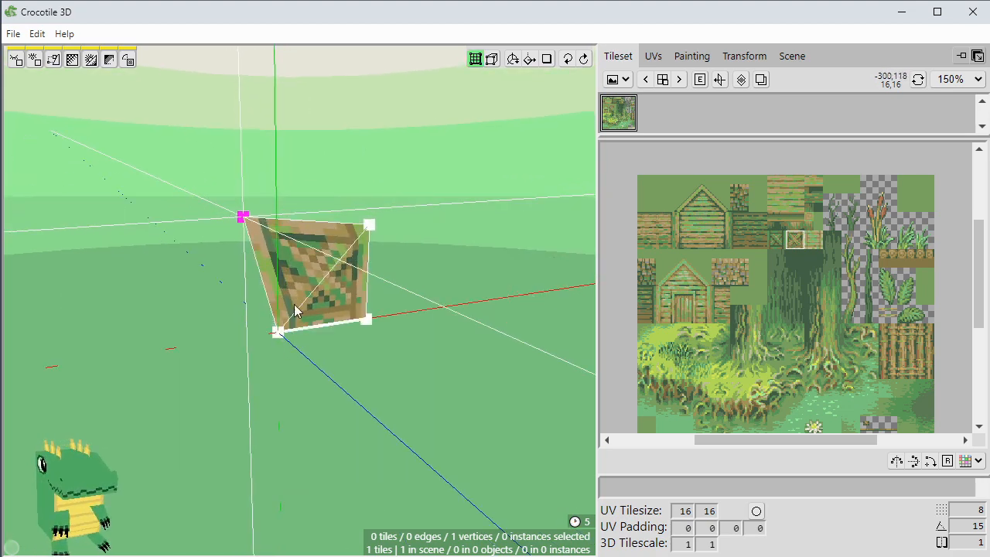
pyautogui.click(321, 272)
pyautogui.moveTo(324, 355); pyautogui.dragTo(323, 355, button='middle')
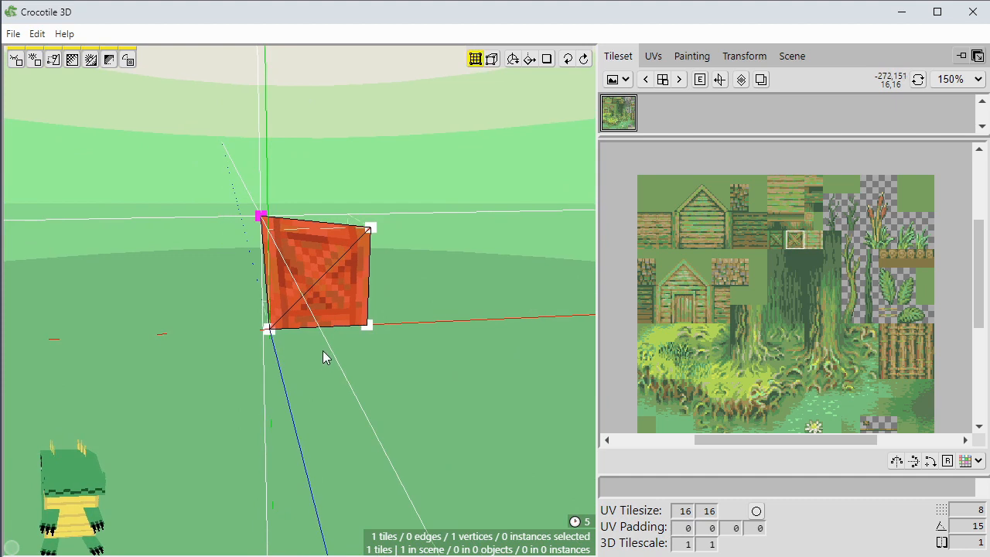
pyautogui.moveTo(322, 350); pyautogui.dragTo(343, 305, button='middle')
pyautogui.click(327, 280)
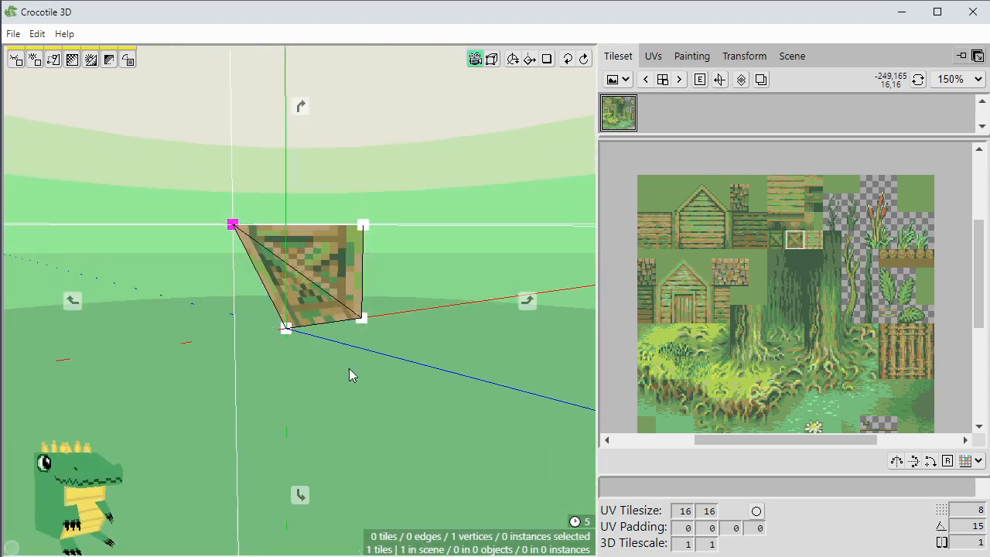
# Undo the displacement of the tile's upper-left vertex and deselect it.
pyautogui.moveTo(348, 368); pyautogui.dragTo(285, 373, button='middle')
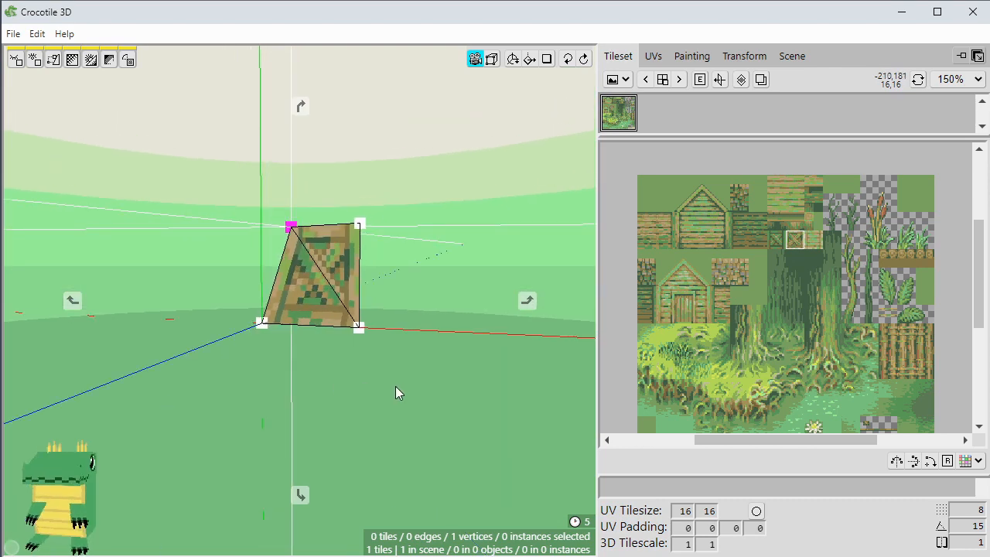
pyautogui.moveTo(396, 387); pyautogui.dragTo(276, 401, button='middle')
pyautogui.hotkey('ctrl', 'z')
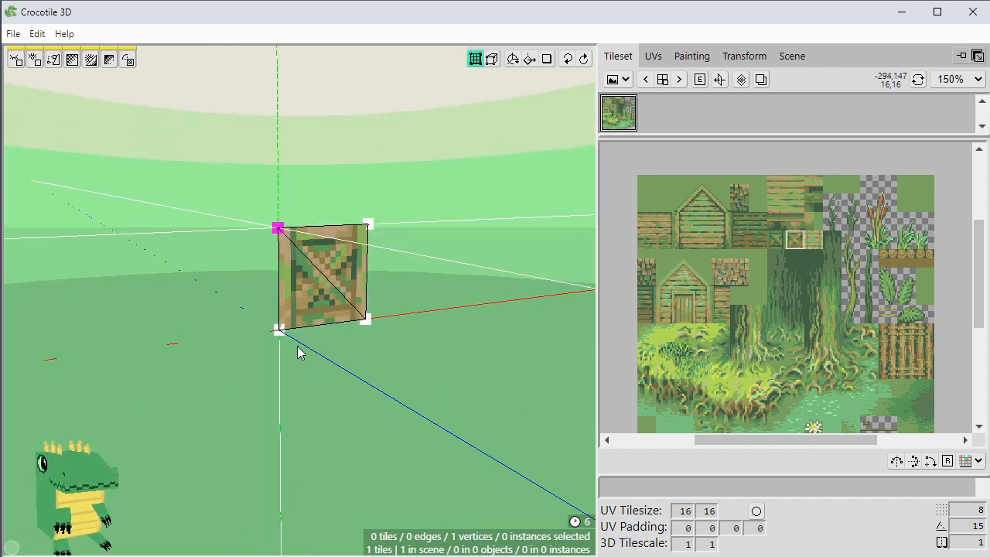
pyautogui.press('e')
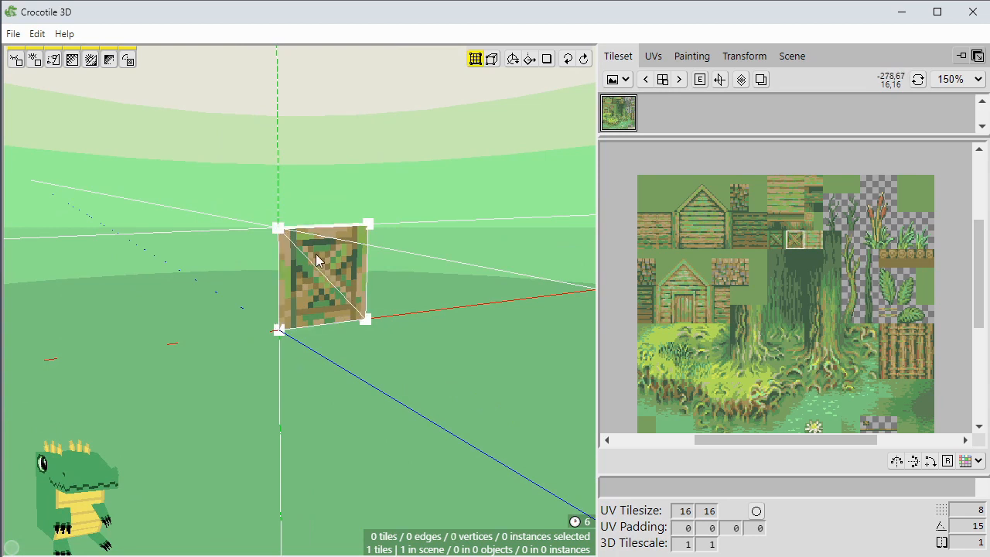
# Move the tile's lower-left vertex one tile width outward along the X axis and slightly forward along the Z axis.
pyautogui.click(279, 330)
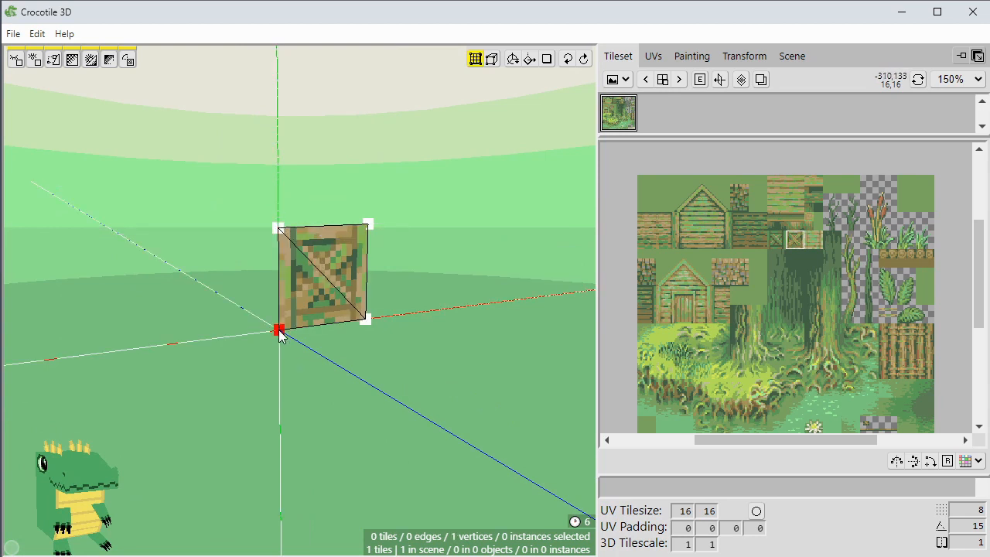
pyautogui.press('a')
pyautogui.press('a')
pyautogui.press('s')
pyautogui.press('w')
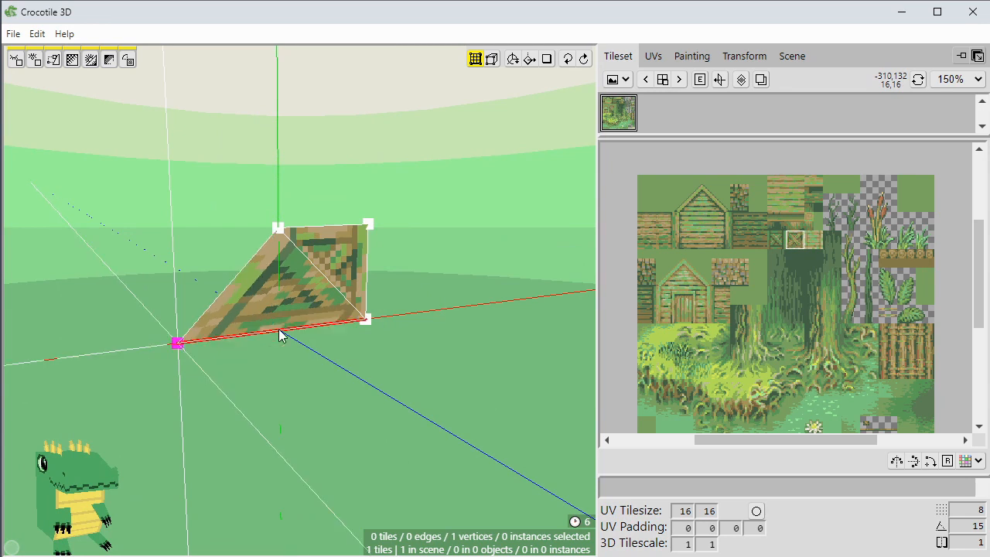
pyautogui.press('space')
pyautogui.scroll(2, 278, 303)
pyautogui.press('space')
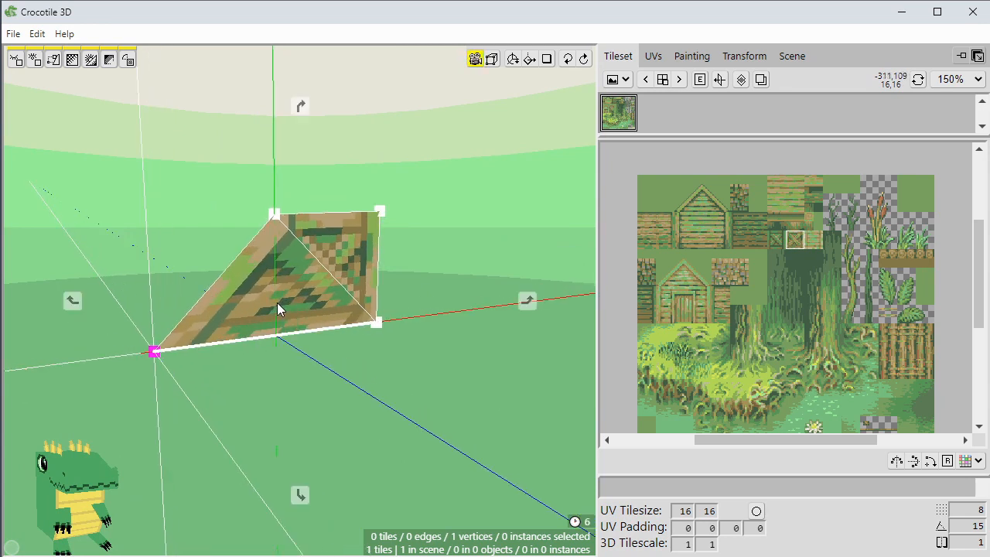
pyautogui.press('w')
pyautogui.press('s')
pyautogui.press('s')
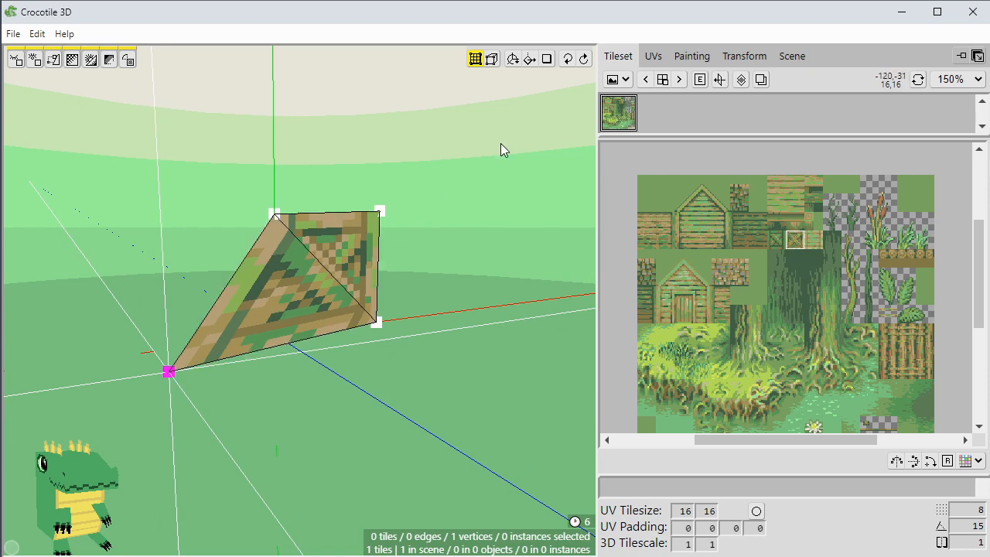
# In the UV editor, stretch the tile's lower-left UV corner outward so the texture also covers the neighbouring dark crate.
pyautogui.click(653, 55)
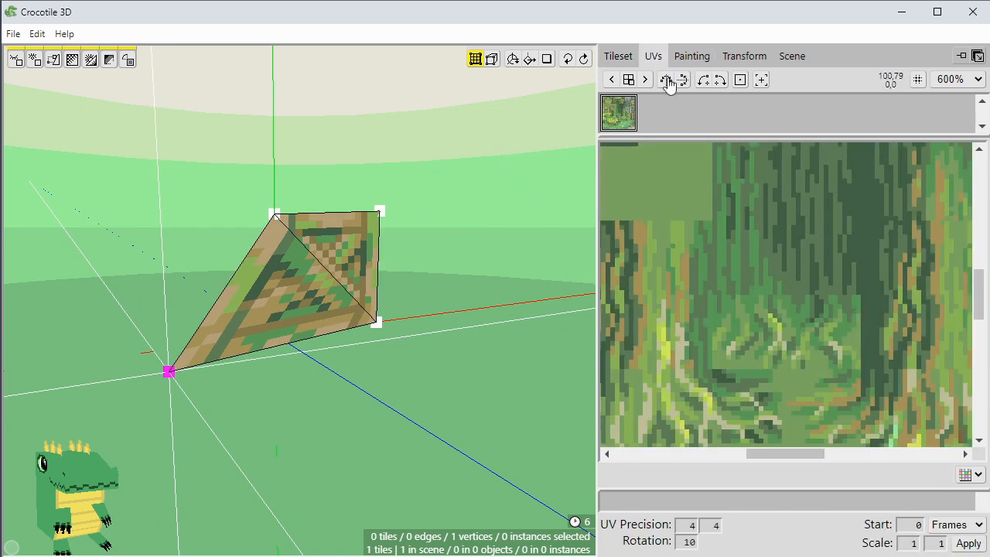
pyautogui.moveTo(734, 177); pyautogui.dragTo(732, 370, button='middle')
pyautogui.scroll(1, 729, 322)
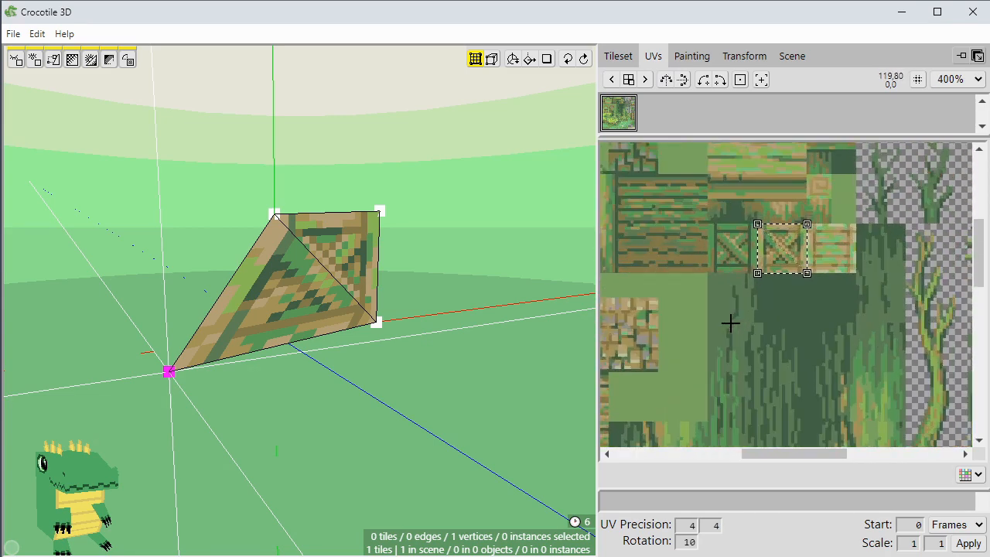
pyautogui.scroll(1, 729, 317)
pyautogui.moveTo(742, 270); pyautogui.dragTo(735, 300, button='middle')
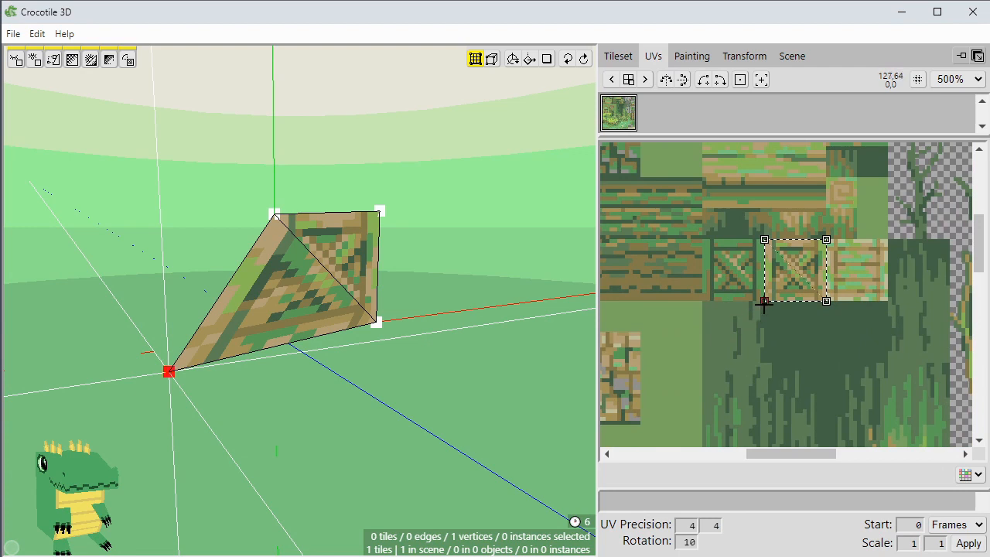
pyautogui.moveTo(764, 302); pyautogui.dragTo(734, 302)
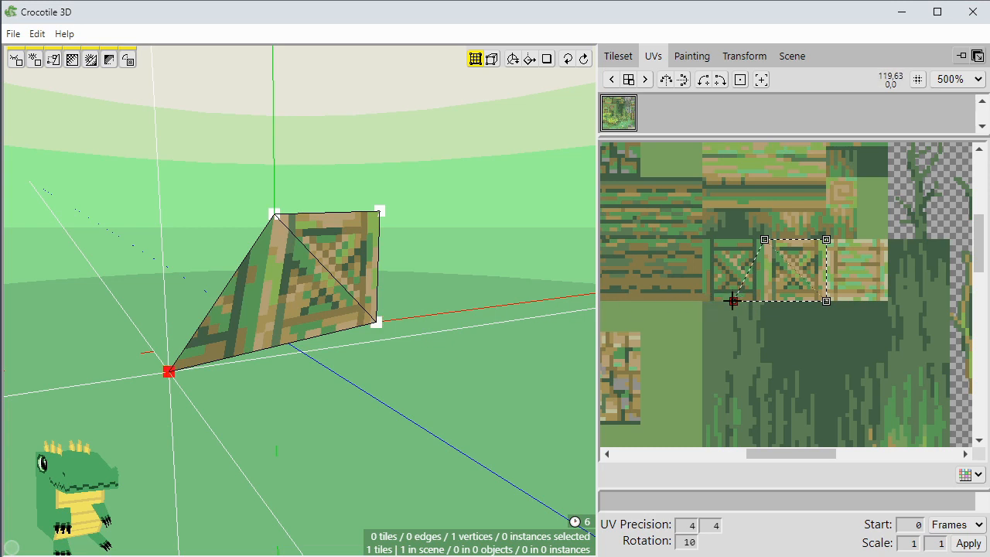
pyautogui.moveTo(733, 301); pyautogui.dragTo(711, 301)
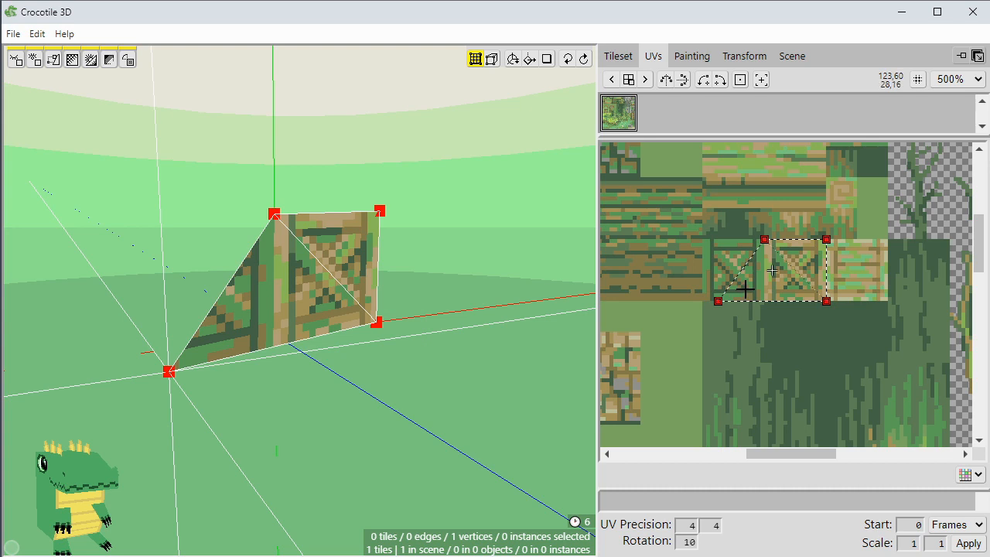
pyautogui.press('u')
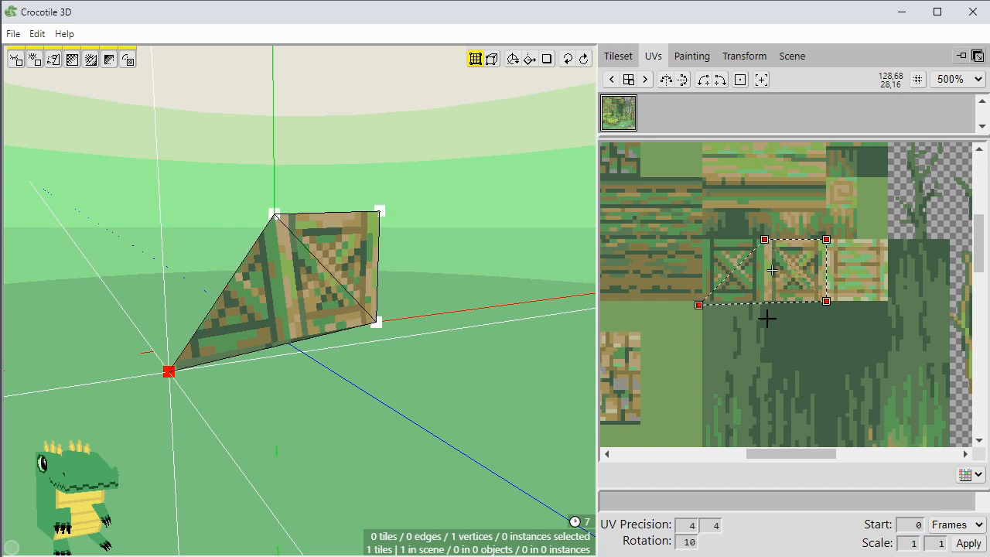
# Move the tile's lower-left vertex inward along the X axis until it lines up with the upper-left vertex.
pyautogui.scroll(2, 346, 332)
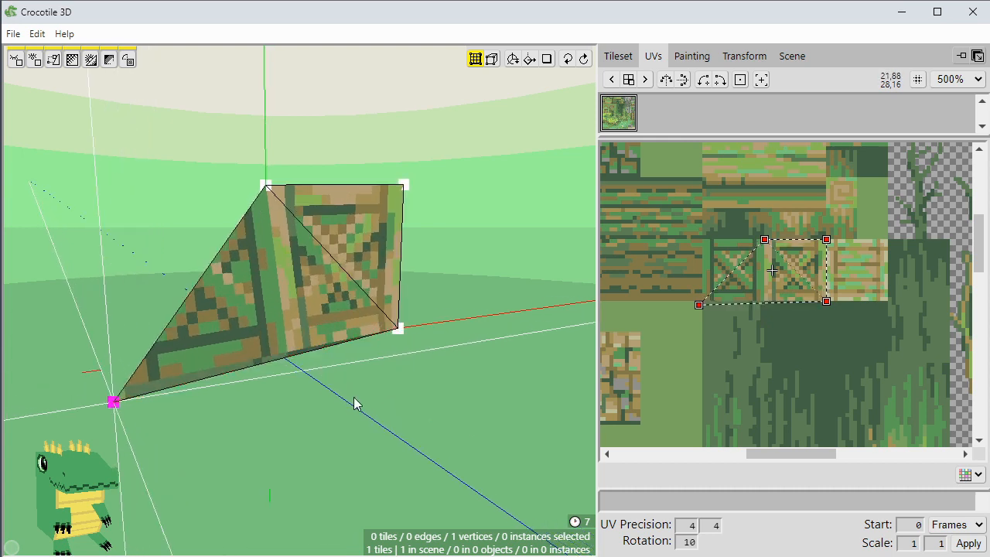
pyautogui.scroll(1, 353, 403)
pyautogui.press('space')
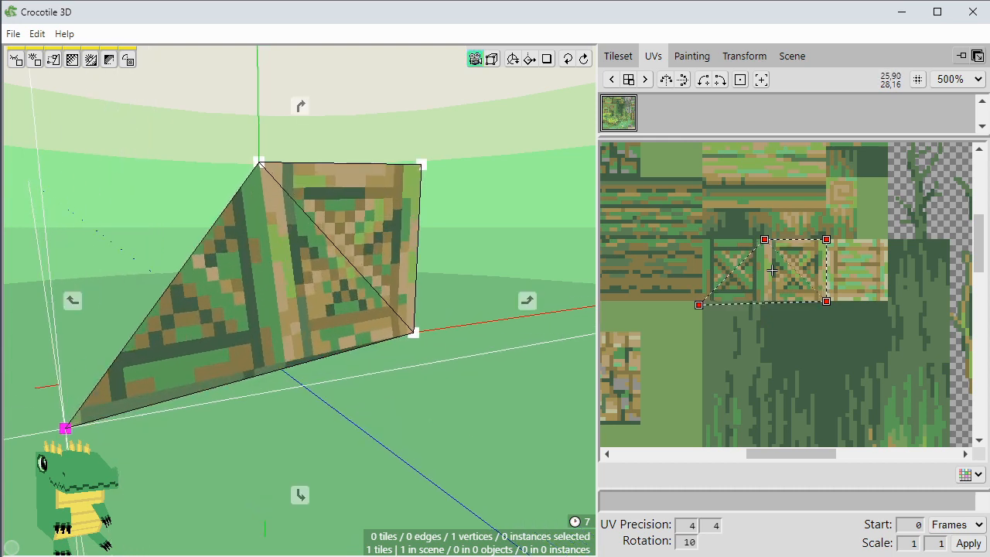
pyautogui.moveTo(367, 404); pyautogui.dragTo(298, 372)
pyautogui.moveTo(298, 371); pyautogui.dragTo(348, 381, button='right')
pyautogui.scroll(2, 348, 388)
pyautogui.scroll(-2, 348, 382)
pyautogui.press('d')
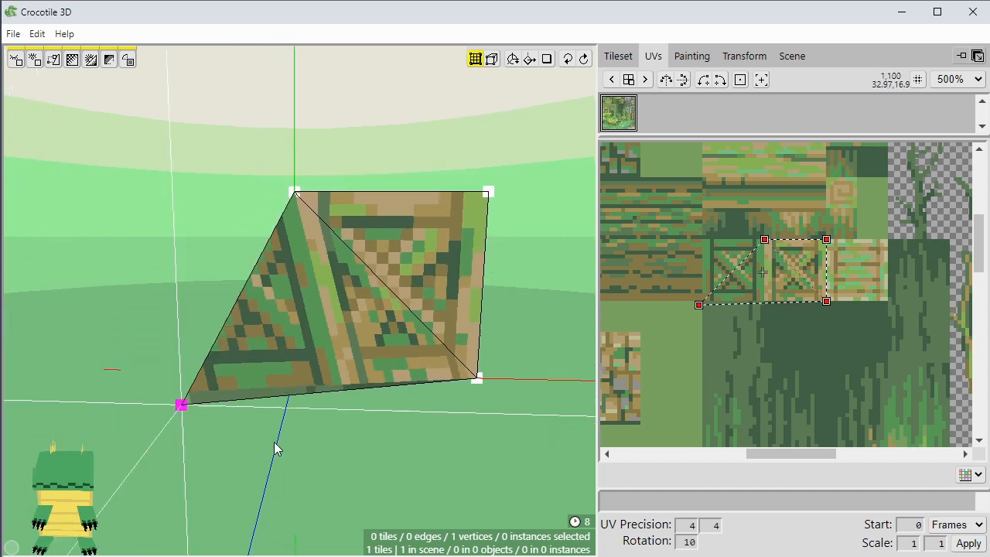
pyautogui.press('d')
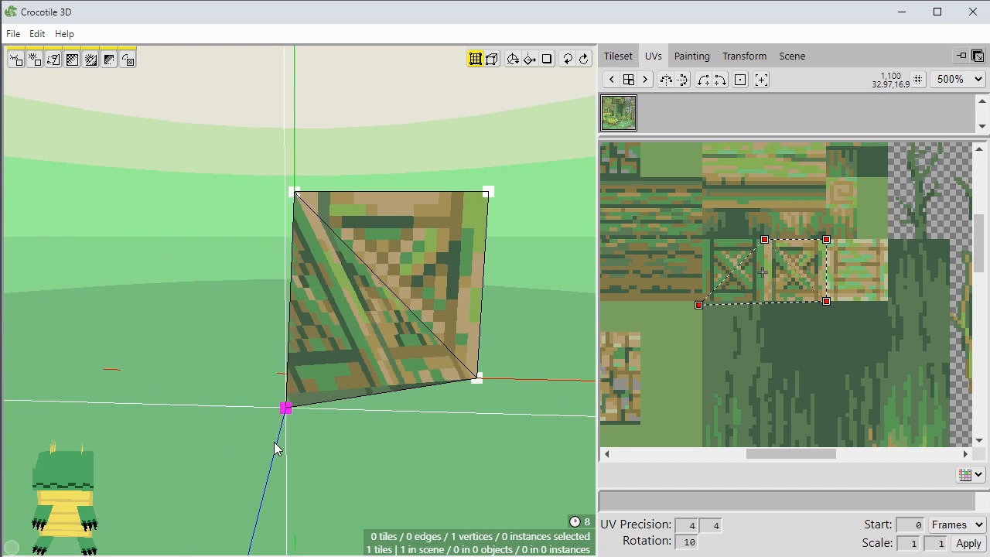
# Shift the lower-left vertex half a tile outward along X and move it back and forth along Z.
pyautogui.press('a')
pyautogui.press('space')
pyautogui.press('w')
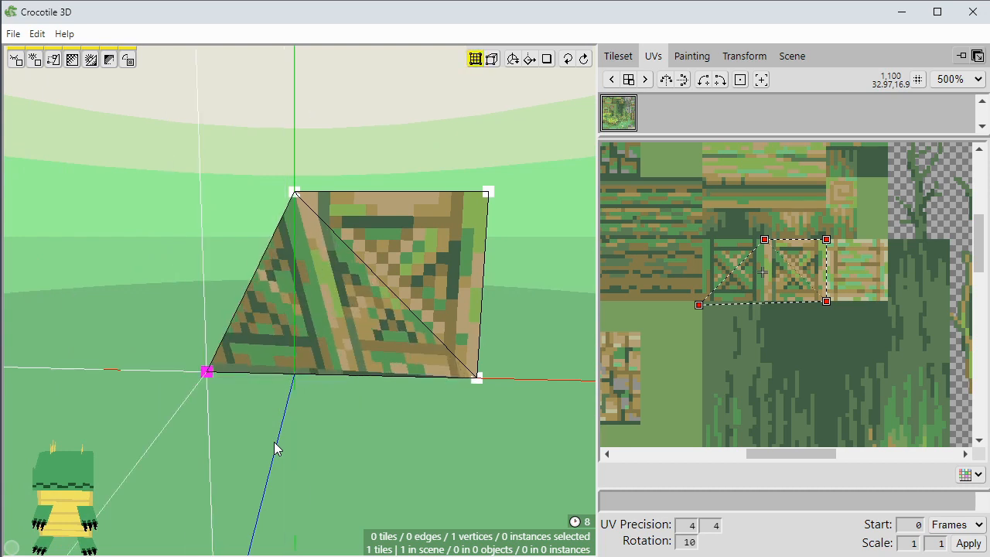
pyautogui.press('d')
pyautogui.press('space')
pyautogui.press('s')
pyautogui.press('a')
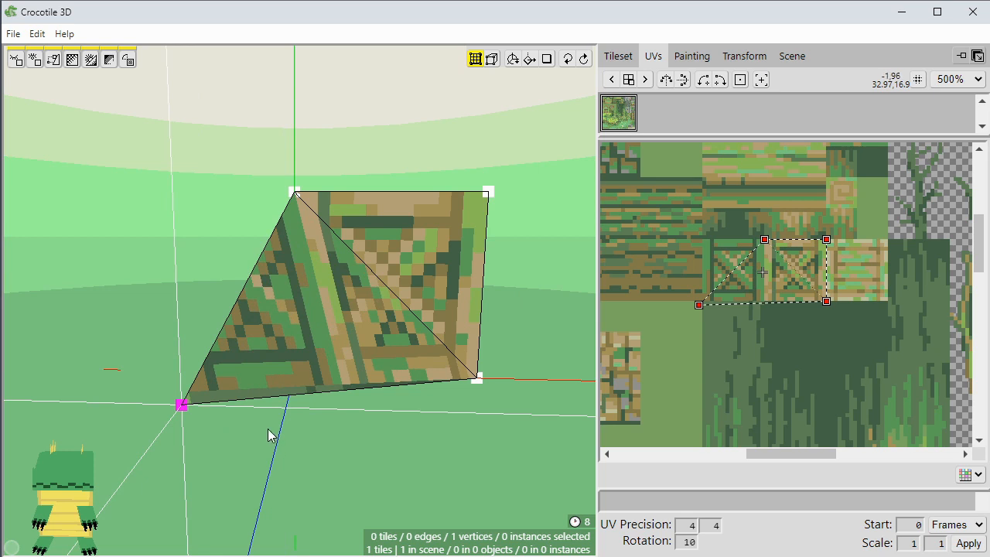
# Move the lower-left vertex back and forth along X and push it back along Z behind the tile's plane.
pyautogui.press('a')
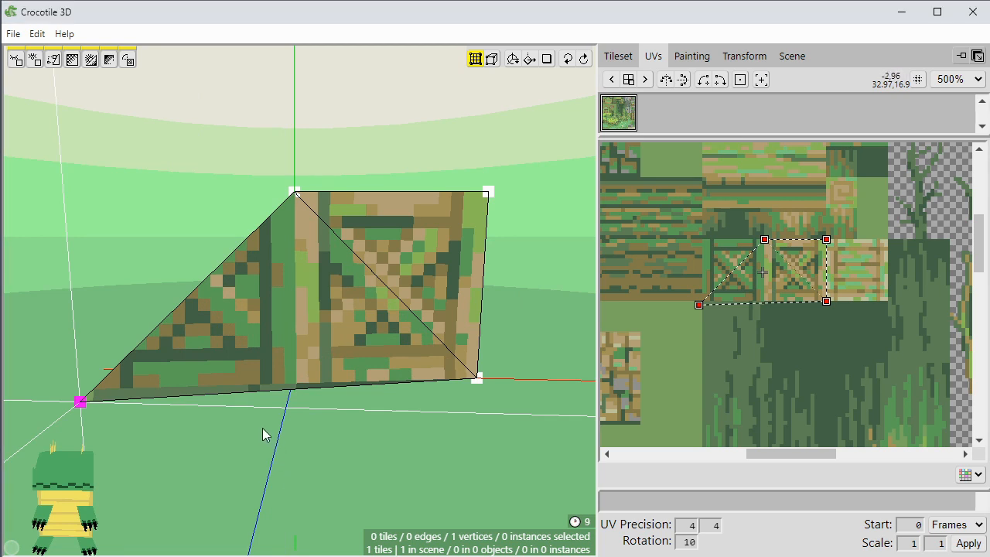
pyautogui.press('d')
pyautogui.press('a')
pyautogui.press('w')
pyautogui.press('w')
pyautogui.press('w')
pyautogui.press('d')
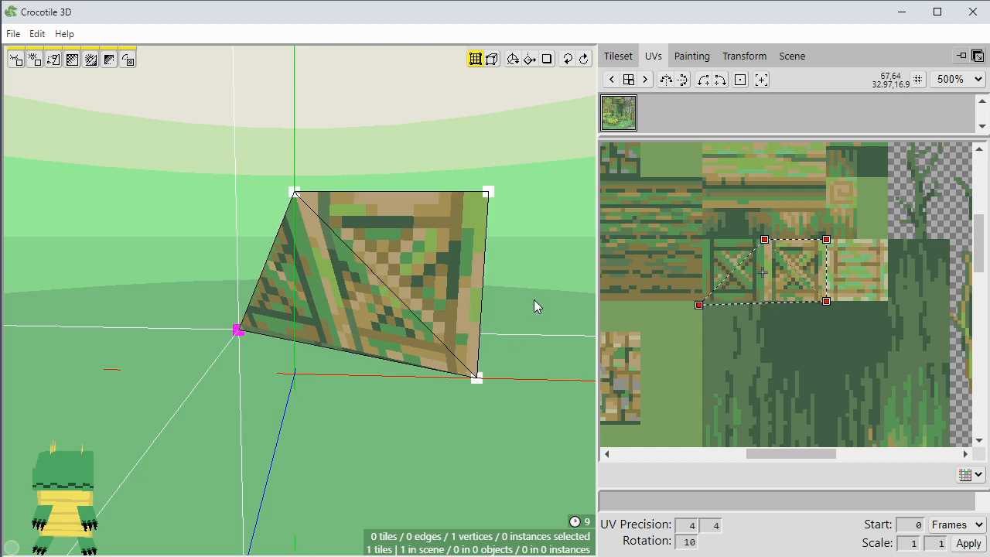
# Set the grid movement increment to 4 and nudge the lower-left vertex inward along the X axis.
pyautogui.click(616, 56)
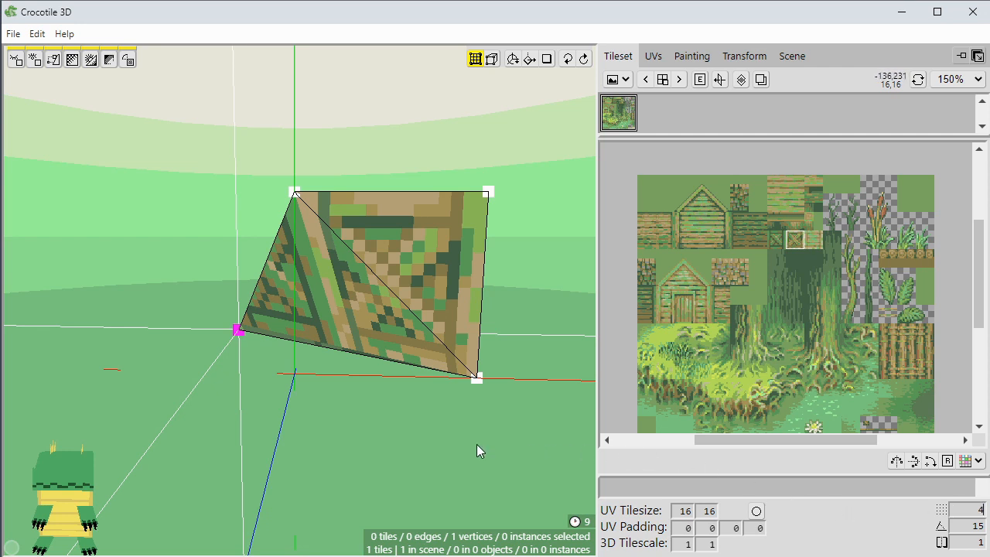
pyautogui.press('d')
pyautogui.press('d')
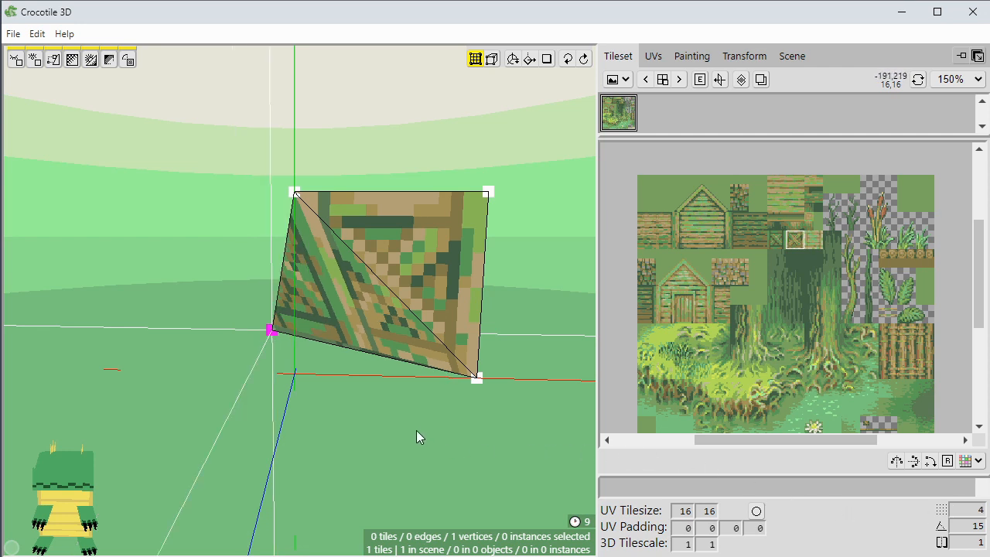
# Move the lower-left vertex in 4-unit increments along the axes until it sits on the axis origin.
pyautogui.hotkey('space', 's')
pyautogui.hotkey('space', 's')
pyautogui.hotkey('space', 's')
pyautogui.moveTo(358, 416); pyautogui.dragTo(378, 413)
pyautogui.press('d')
pyautogui.press('d')
pyautogui.press('a')
pyautogui.press('a')
pyautogui.press('a')
pyautogui.hotkey('space', 's')
pyautogui.hotkey('space', 's')
pyautogui.hotkey('space', 's')
pyautogui.hotkey('space', 's')
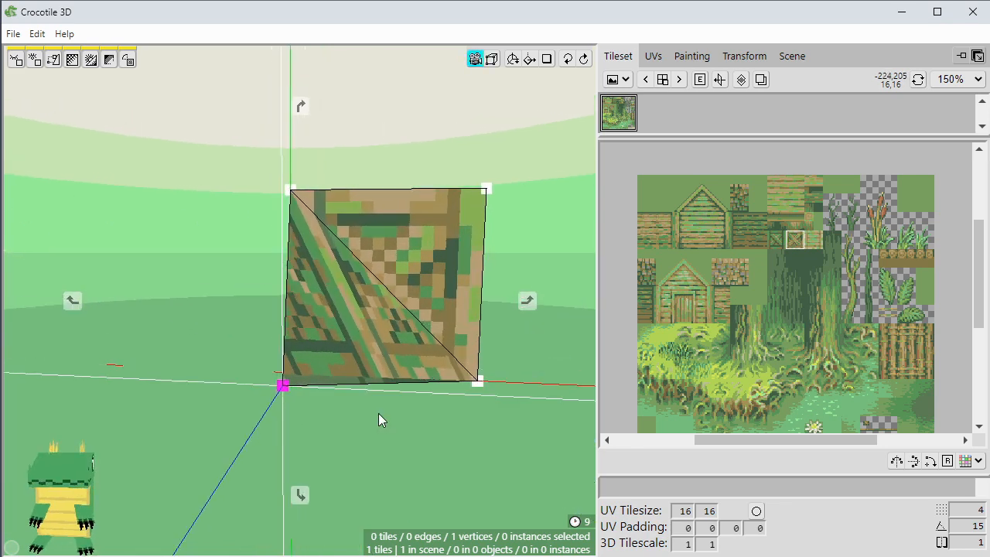
pyautogui.hotkey('space', 'w')
pyautogui.hotkey('space', 'w')
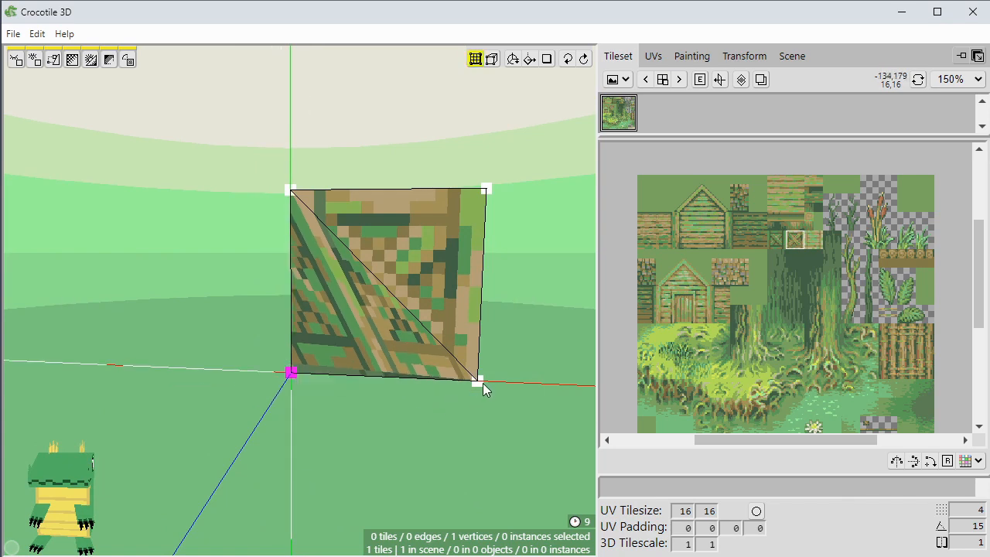
# Add the lower-right vertex to the selection and move the tile's two bottom vertices forward along the Z axis.
pyautogui.keyDown('shift'); pyautogui.click(479, 380); pyautogui.keyUp('shift')
pyautogui.hotkey('space', 's')
pyautogui.hotkey('space', 's')
pyautogui.moveTo(410, 441); pyautogui.dragTo(448, 426)
pyautogui.click(527, 418)
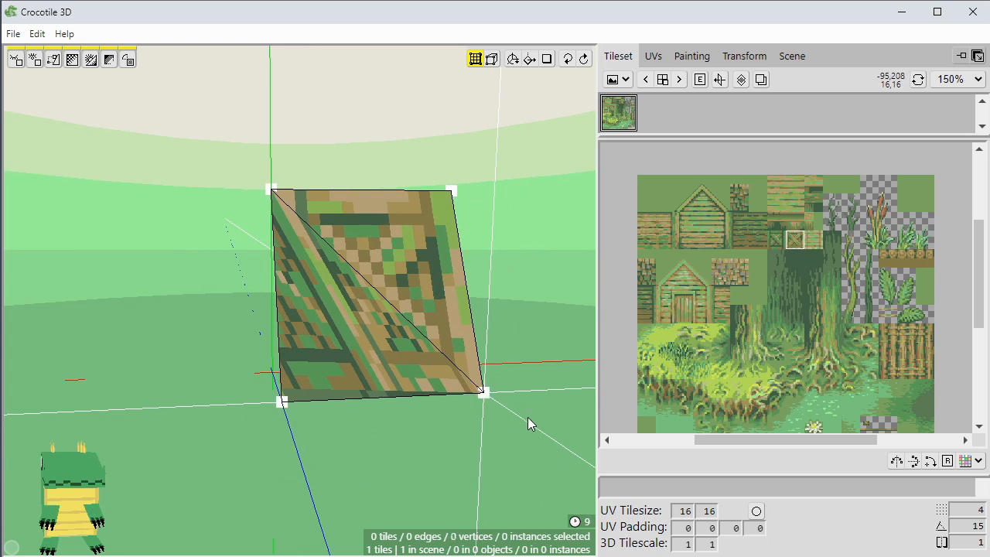
# Set the grid movement increment to 2 and nudge the tile's upper-right vertex inward and downward in small steps.
pyautogui.doubleClick(966, 508)
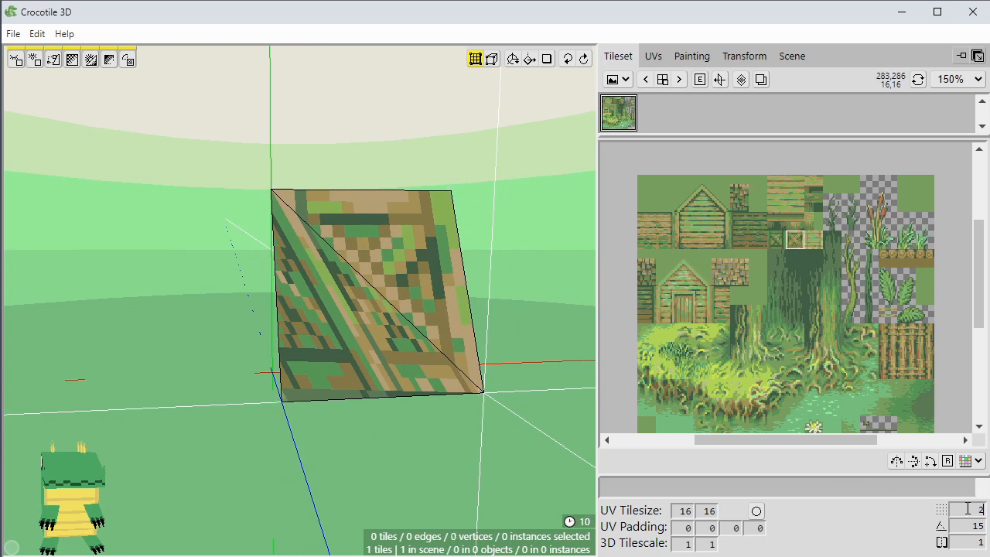
pyautogui.click(451, 191)
pyautogui.press('a')
pyautogui.press('a')
pyautogui.press('d')
pyautogui.press('s')
pyautogui.press('s')
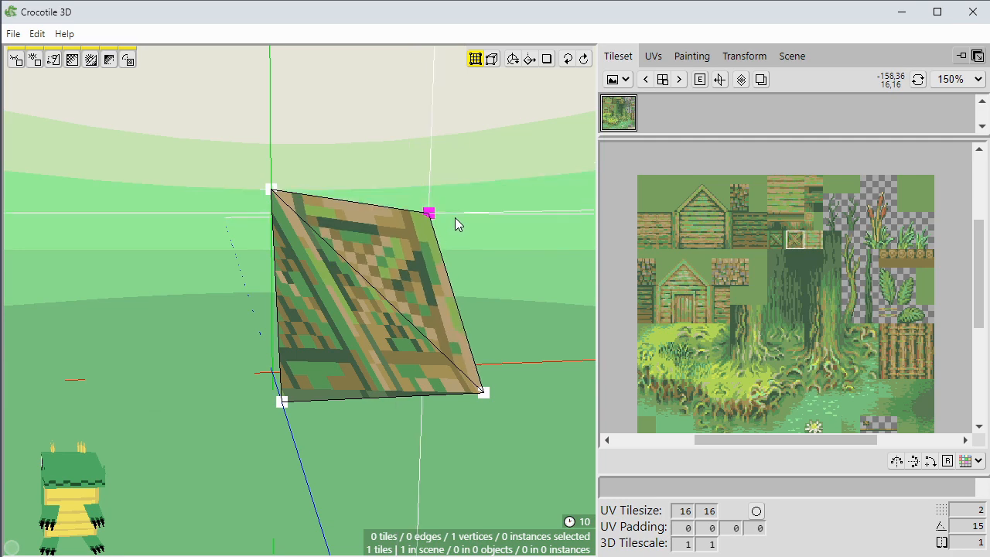
pyautogui.press('d')
pyautogui.press('space')
pyautogui.moveTo(460, 300); pyautogui.dragTo(467, 252)
pyautogui.moveTo(447, 322)
pyautogui.mouseDown()
pyautogui.moveTo(511, 344)
pyautogui.moveTo(499, 354)
pyautogui.moveTo(406, 333)
pyautogui.moveTo(450, 323)
pyautogui.mouseUp()
pyautogui.press('space')
pyautogui.click(463, 326)
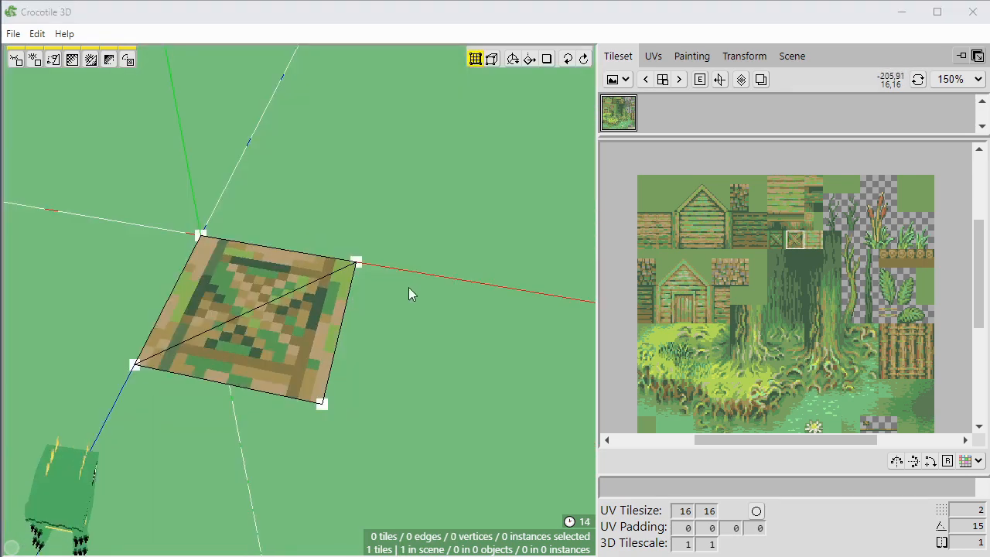
# Place a second crate tile flat beside the first one along the X axis.
pyautogui.click(435, 320)
pyautogui.press('space')
pyautogui.moveTo(439, 327); pyautogui.dragTo(458, 324)
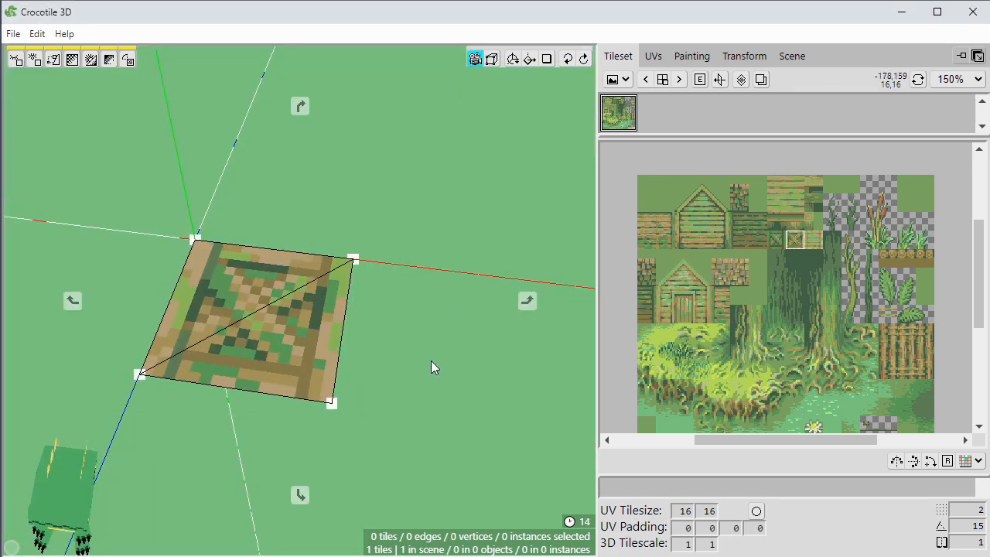
pyautogui.moveTo(432, 362)
pyautogui.mouseDown()
pyautogui.moveTo(385, 339)
pyautogui.moveTo(437, 343)
pyautogui.mouseUp()
pyautogui.press('space')
pyautogui.press('Return')
pyautogui.press('space')
pyautogui.click(422, 348)
pyautogui.press('space')
pyautogui.moveTo(449, 417); pyautogui.dragTo(435, 393)
pyautogui.press('space')
pyautogui.press('Return')
# Select the two outer vertices of the second tile and lower them below the first tile's plane.
pyautogui.moveTo(544, 192)
pyautogui.mouseDown()
pyautogui.moveTo(476, 375)
pyautogui.moveTo(417, 462)
pyautogui.mouseUp()
pyautogui.press('space')
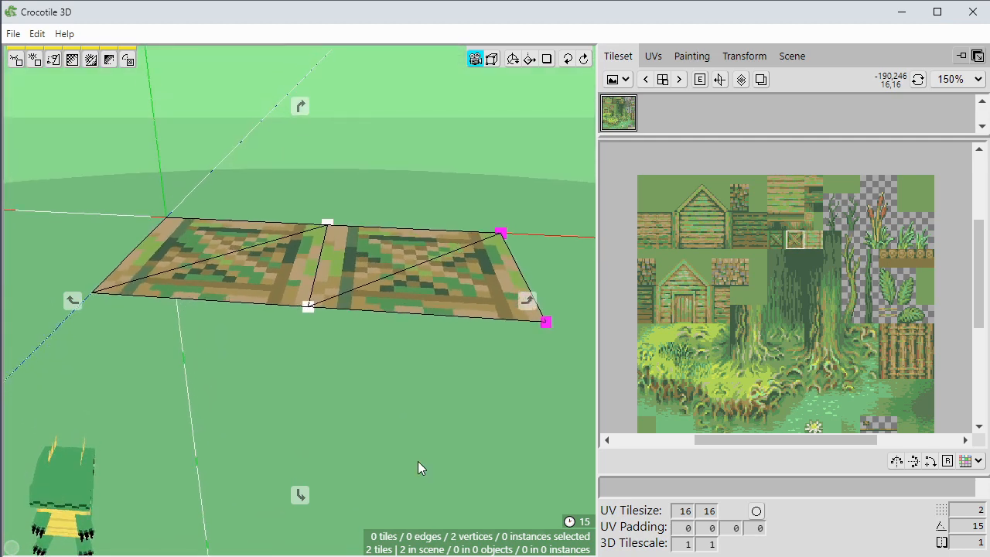
pyautogui.moveTo(418, 461); pyautogui.dragTo(402, 449, button='right')
pyautogui.press('space')
pyautogui.press('s')
pyautogui.press('s')
pyautogui.press('s')
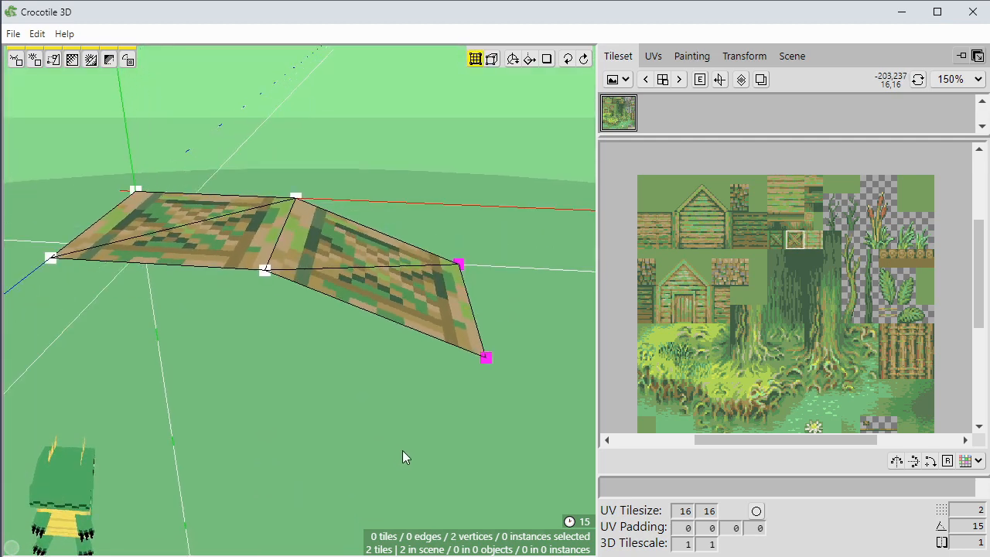
# Move the second tile's outer vertices inward along X and lower them further to steepen the slope.
pyautogui.press('a')
pyautogui.press('a')
pyautogui.press('s')
pyautogui.press('a')
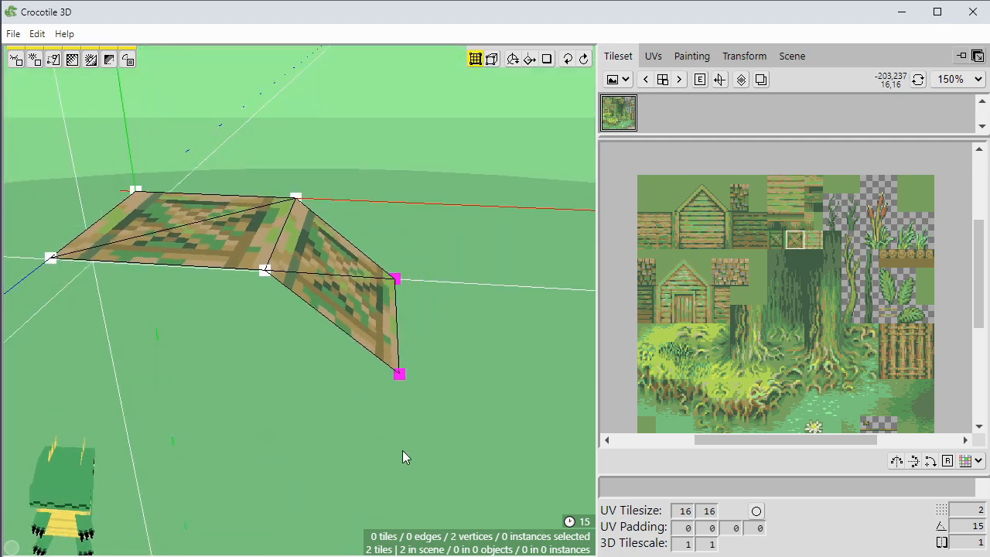
pyautogui.press('a')
pyautogui.press('s')
pyautogui.press('s')
pyautogui.press('s')
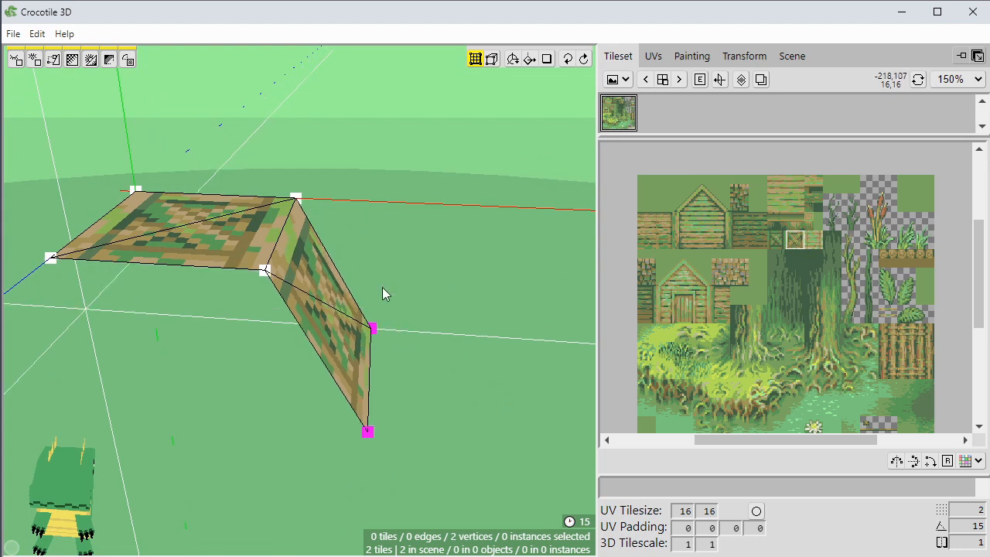
pyautogui.press('a')
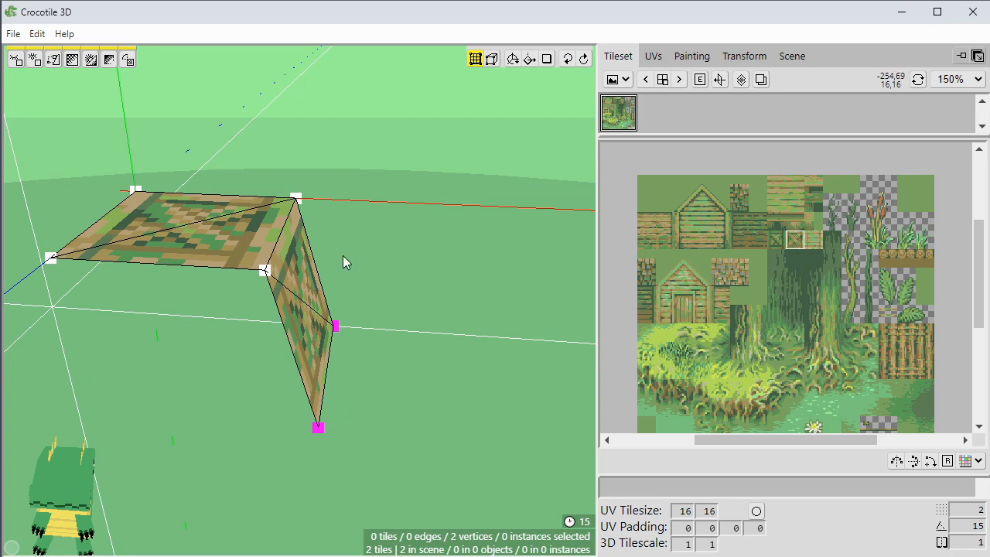
# Raise the second tile's outer vertices and move them back outward along X toward a shallow slope.
pyautogui.press('d')
pyautogui.press('d')
pyautogui.press('d')
pyautogui.press('d')
pyautogui.press('w')
pyautogui.press('w')
pyautogui.press('w')
pyautogui.press('w')
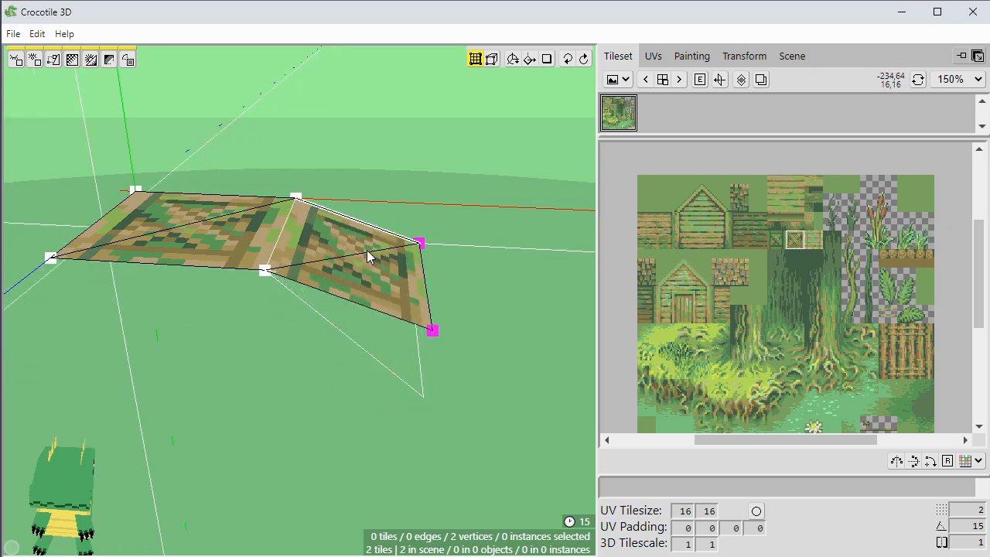
pyautogui.press('w')
pyautogui.press('d')
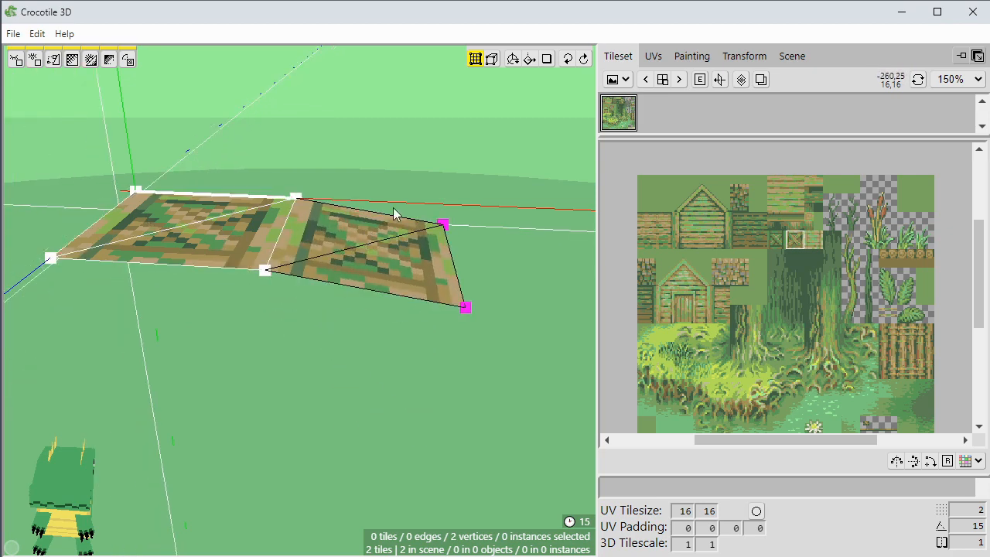
# Undo the vertex moves on the second tile.
pyautogui.press('space')
pyautogui.moveTo(294, 313); pyautogui.dragTo(341, 351)
pyautogui.moveTo(340, 335); pyautogui.dragTo(362, 354)
pyautogui.hotkey('ctrl', 'z')
# Place two more crate tiles at the free end of the flat row in draw mode and return to edit mode.
pyautogui.press('Tab')
pyautogui.press('space')
pyautogui.moveTo(378, 328); pyautogui.dragTo(464, 301, button='middle')
pyautogui.click(428, 301)
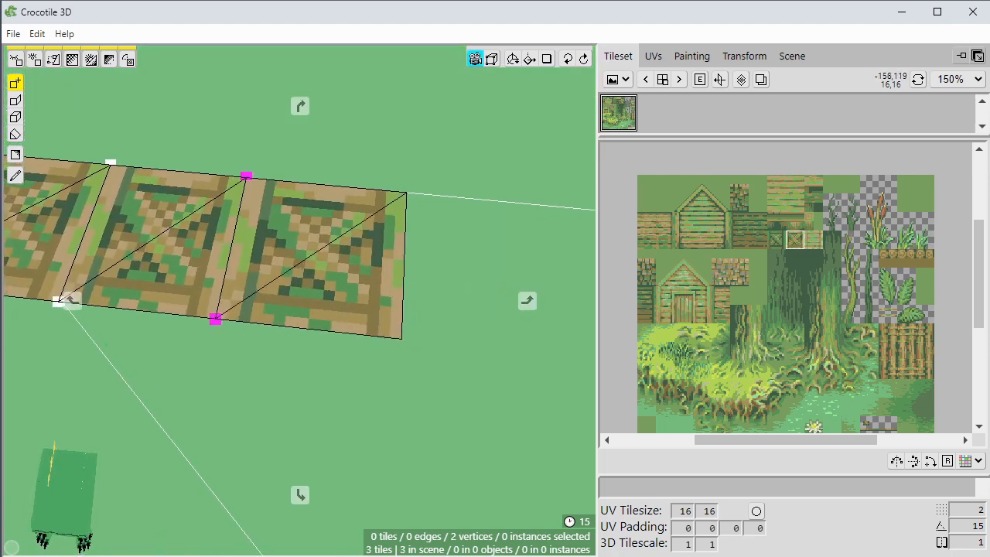
pyautogui.click(497, 302)
pyautogui.moveTo(325, 398); pyautogui.dragTo(381, 263, button='middle')
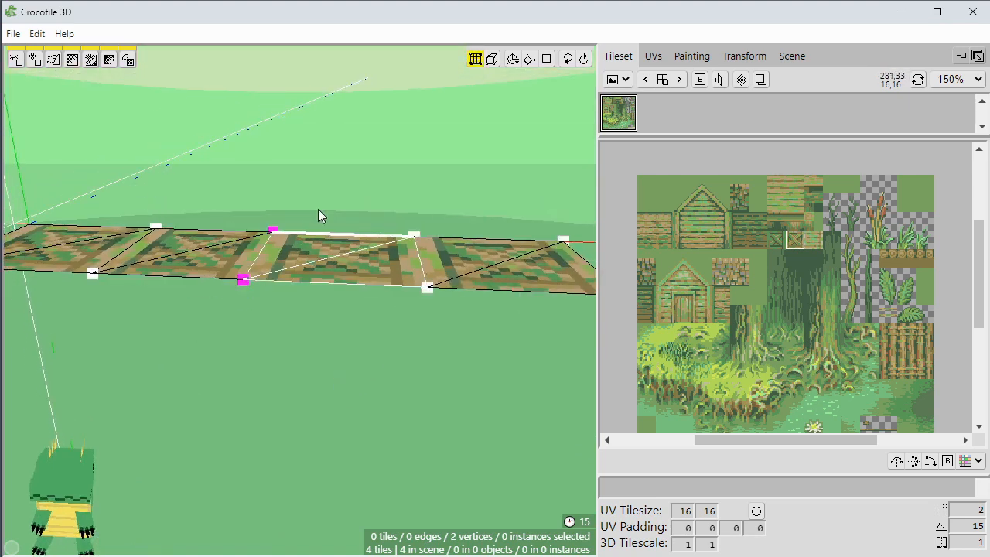
# Select all corner vertices of the third tile and lower them slightly below the row.
pyautogui.moveTo(219, 192); pyautogui.dragTo(455, 325)
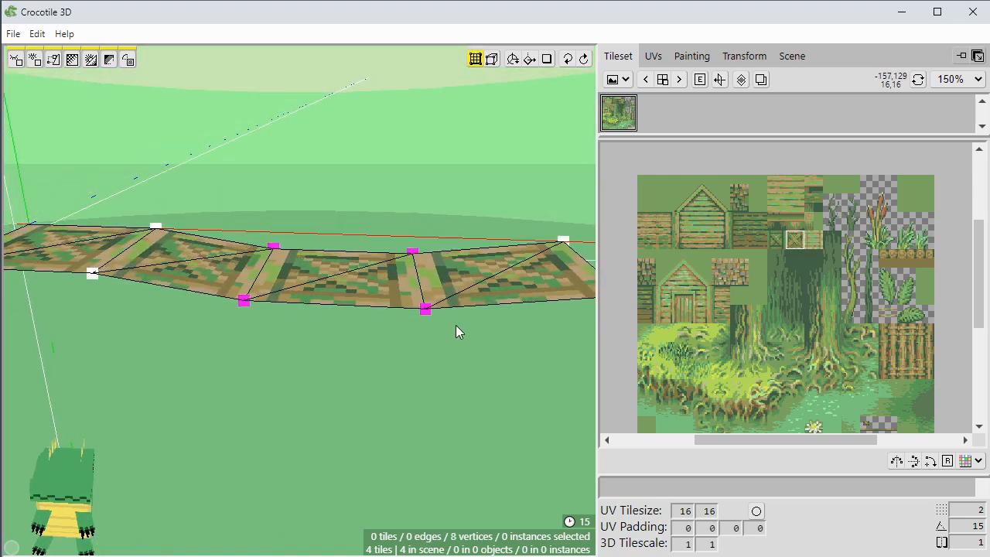
pyautogui.click(461, 357)
pyautogui.moveTo(460, 357); pyautogui.dragTo(458, 353, button='right')
# Select the corner vertices of the fourth tile and move them down and slightly inward along X.
pyautogui.moveTo(565, 207); pyautogui.dragTo(327, 356)
pyautogui.press('f')
pyautogui.press('f')
pyautogui.press('f')
pyautogui.press('a')
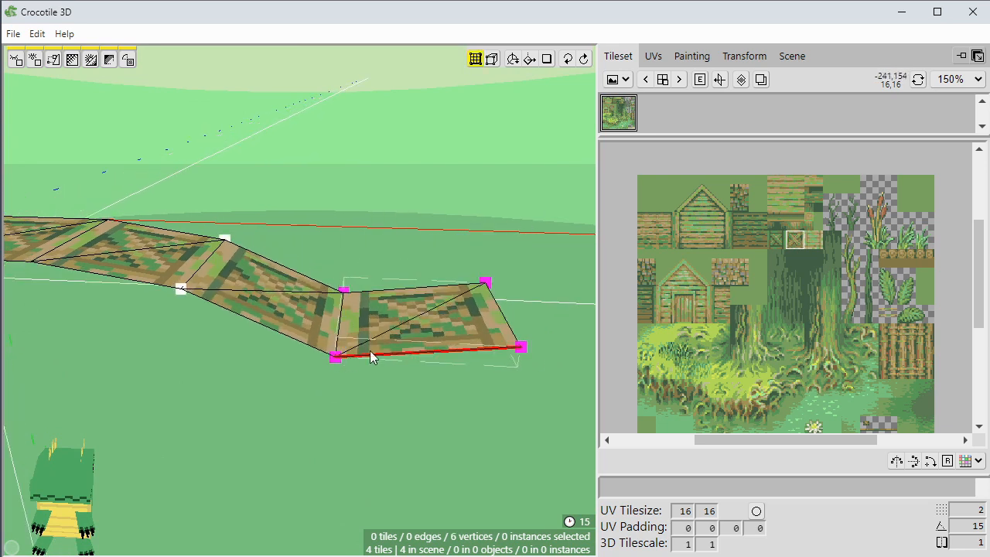
# Select only the two end vertices of the strip, then lower them and pull them inward to continue the curve.
pyautogui.click(496, 252)
pyautogui.moveTo(522, 339); pyautogui.dragTo(460, 397)
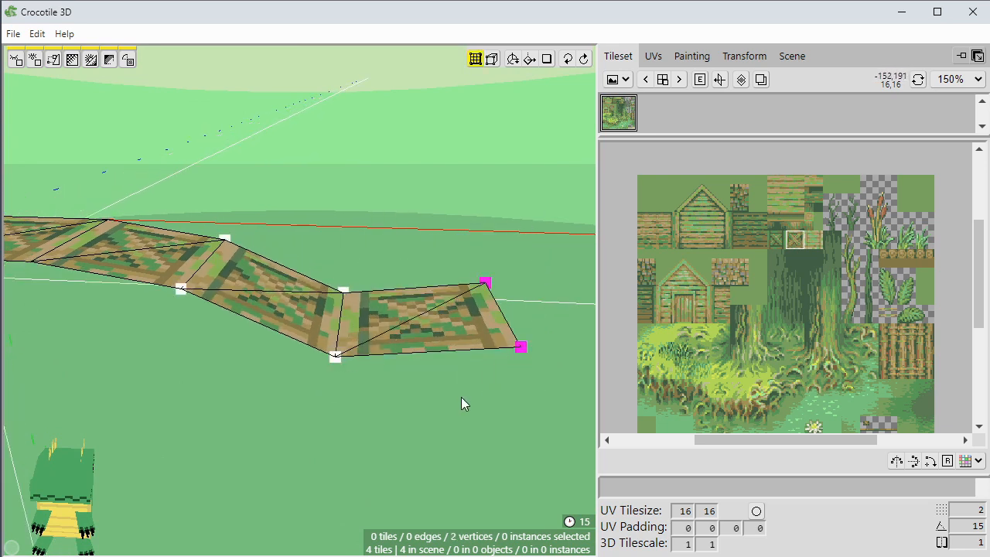
pyautogui.press('f')
pyautogui.press('f')
pyautogui.press('a')
pyautogui.press('a')
pyautogui.press('a')
pyautogui.press('space')
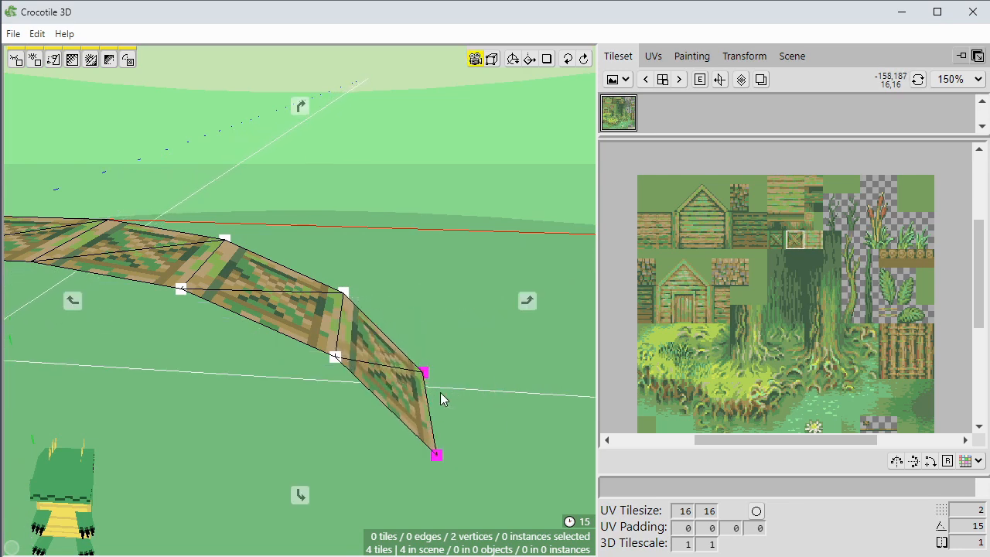
# Examine the curved strip of crate tiles from different angles and distances.
pyautogui.moveTo(380, 378); pyautogui.dragTo(451, 345, button='right')
pyautogui.scroll(-1, 380, 378)
pyautogui.moveTo(379, 378); pyautogui.dragTo(305, 387)
pyautogui.moveTo(380, 378); pyautogui.dragTo(410, 373, button='right')
pyautogui.scroll(-1, 380, 375)
pyautogui.moveTo(380, 376); pyautogui.dragTo(422, 345)
pyautogui.press('space')
pyautogui.press('space')
pyautogui.press('space')
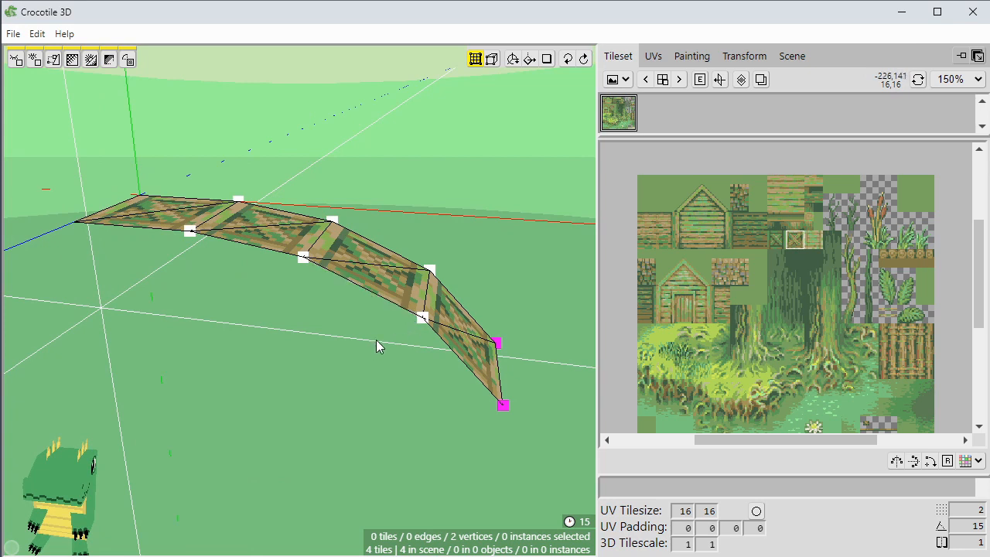
# Select the corner vertices of the last tile and move them inward along the X axis.
pyautogui.click(455, 281)
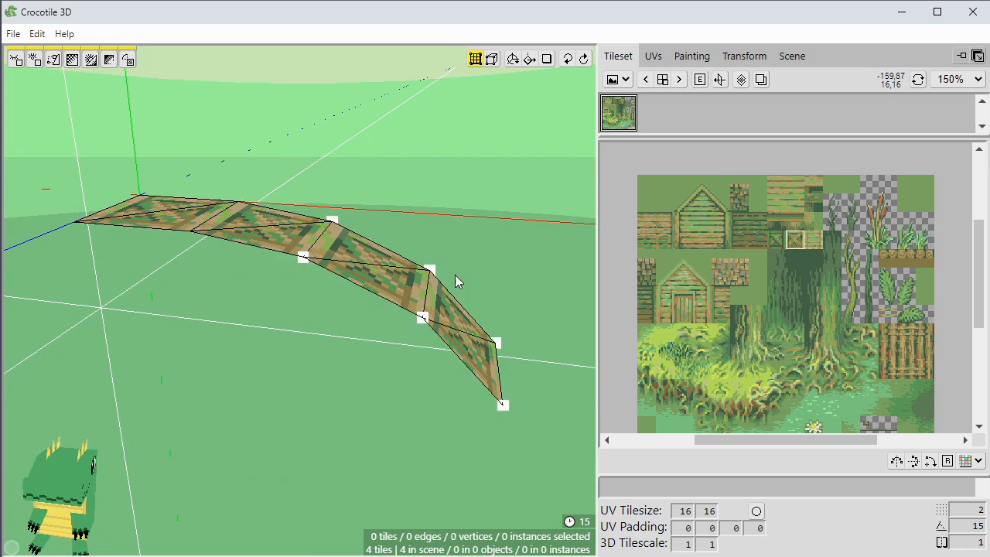
pyautogui.moveTo(532, 221); pyautogui.dragTo(405, 434)
pyautogui.press('a')
pyautogui.press('a')
pyautogui.press('a')
pyautogui.press('a')
pyautogui.press('a')
pyautogui.press('a')
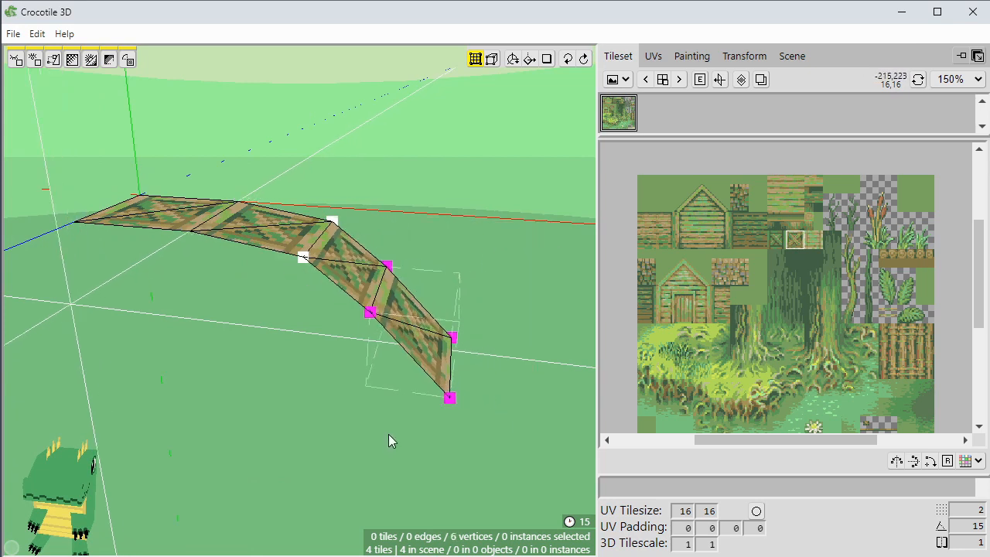
# Select the strip's two end vertices and move them inward along X so the last tile curls under.
pyautogui.moveTo(372, 332); pyautogui.dragTo(267, 298, button='middle')
pyautogui.click(496, 272)
pyautogui.moveTo(499, 275); pyautogui.dragTo(387, 448)
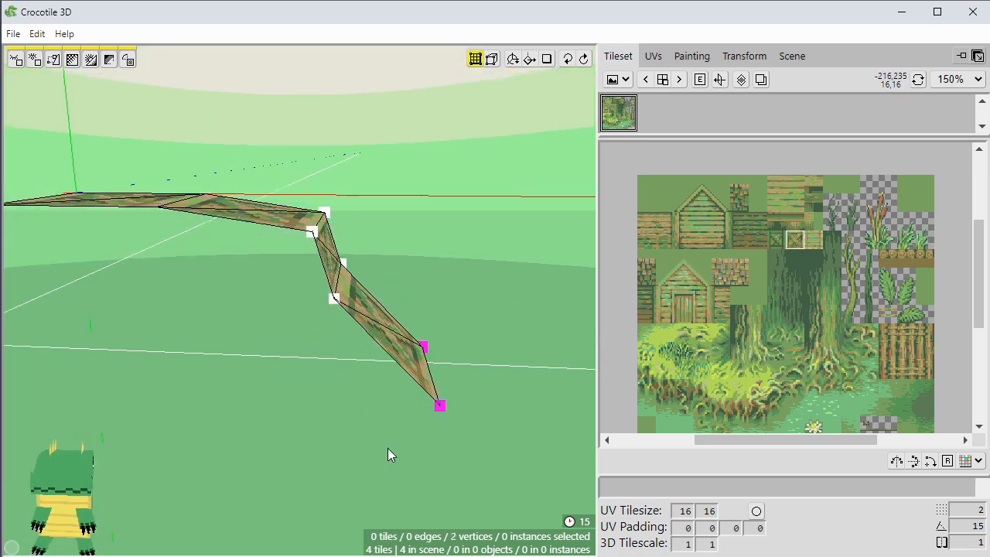
pyautogui.press('a')
pyautogui.press('a')
pyautogui.press('a')
pyautogui.press('a')
pyautogui.moveTo(333, 335); pyautogui.dragTo(263, 357, button='middle')
pyautogui.press('a')
pyautogui.click(269, 356)
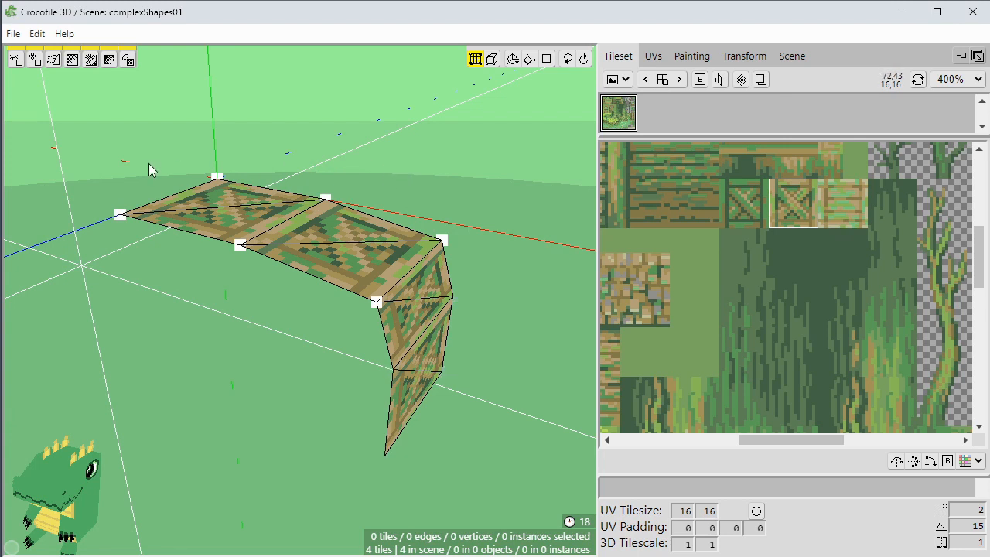
# Select all four tiles and move three of their UV squares off the crate onto the surrounding plank and grass textures.
pyautogui.moveTo(88, 152); pyautogui.dragTo(458, 469)
pyautogui.click(653, 57)
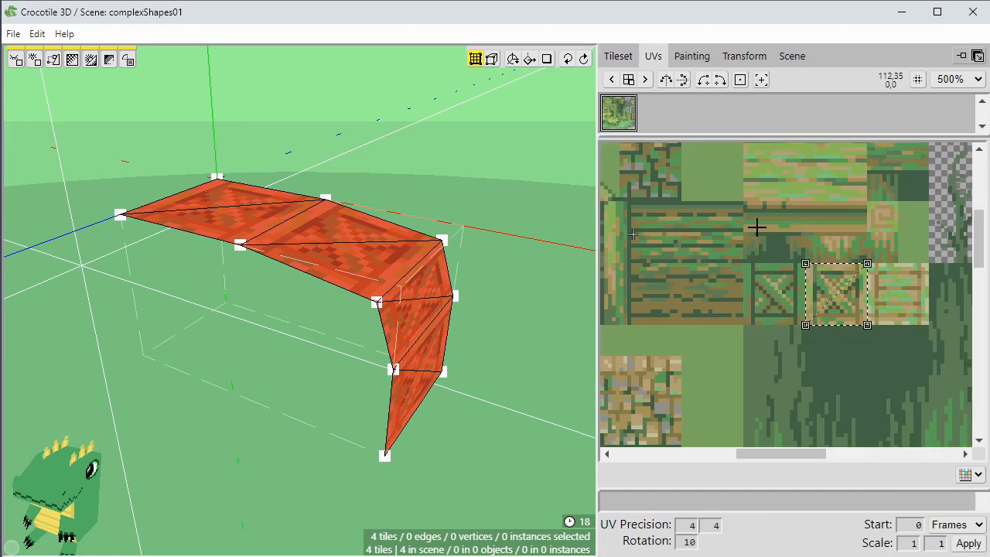
pyautogui.moveTo(796, 283); pyautogui.dragTo(828, 206)
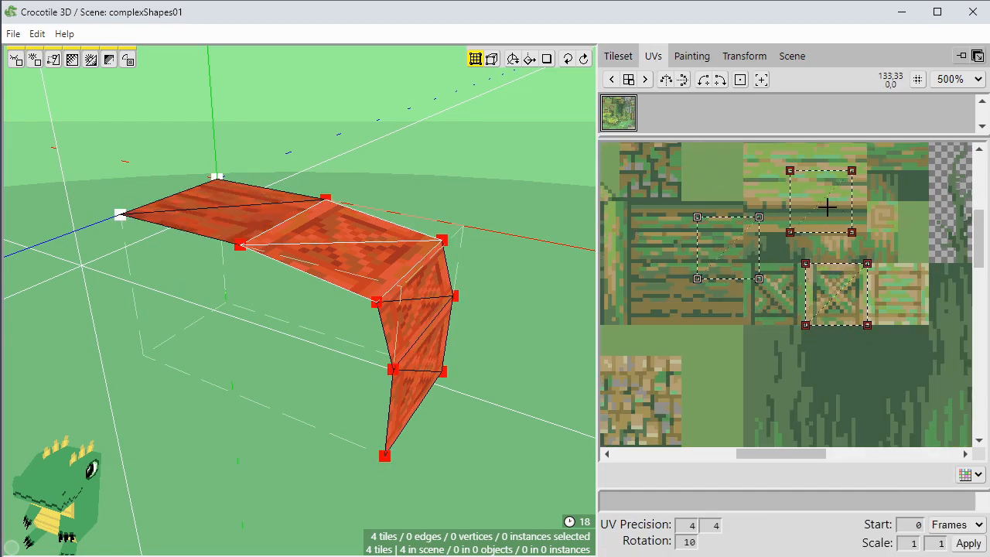
pyautogui.moveTo(835, 302); pyautogui.dragTo(747, 367)
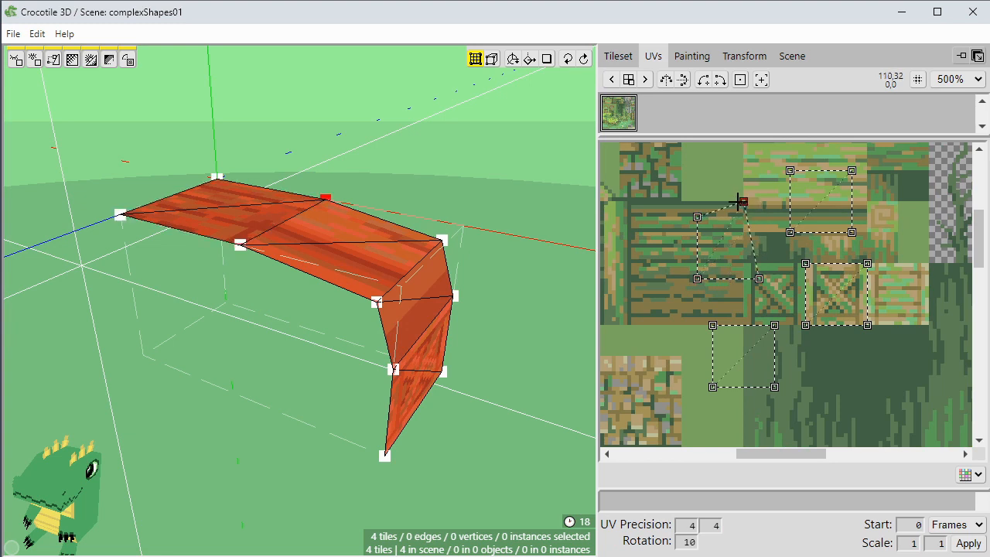
# Shift the first tile's UVs across the dark planks and stretch its upper-right UV point to the neighbouring UV square's upper-left corner.
pyautogui.moveTo(733, 263); pyautogui.dragTo(702, 278)
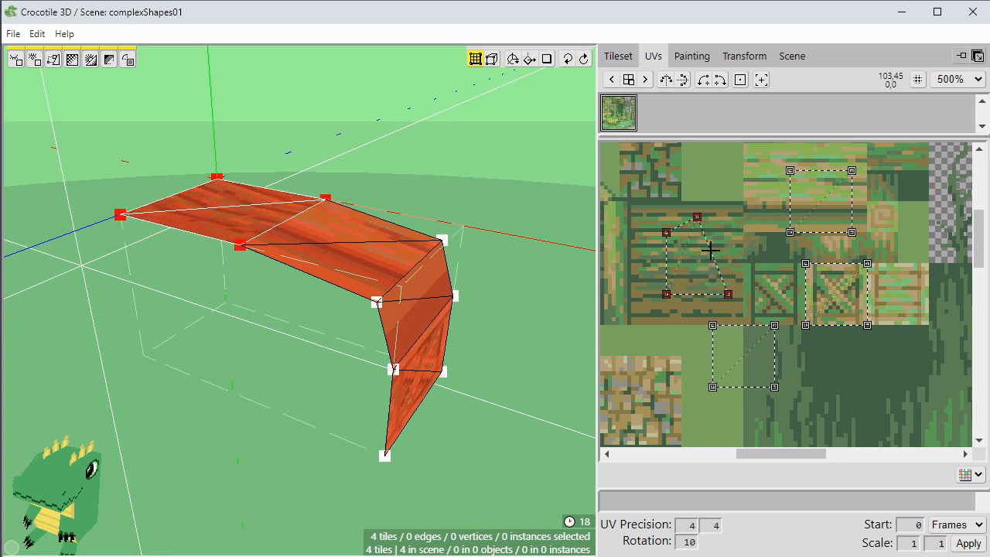
pyautogui.moveTo(696, 217); pyautogui.dragTo(788, 170)
pyautogui.click(751, 232)
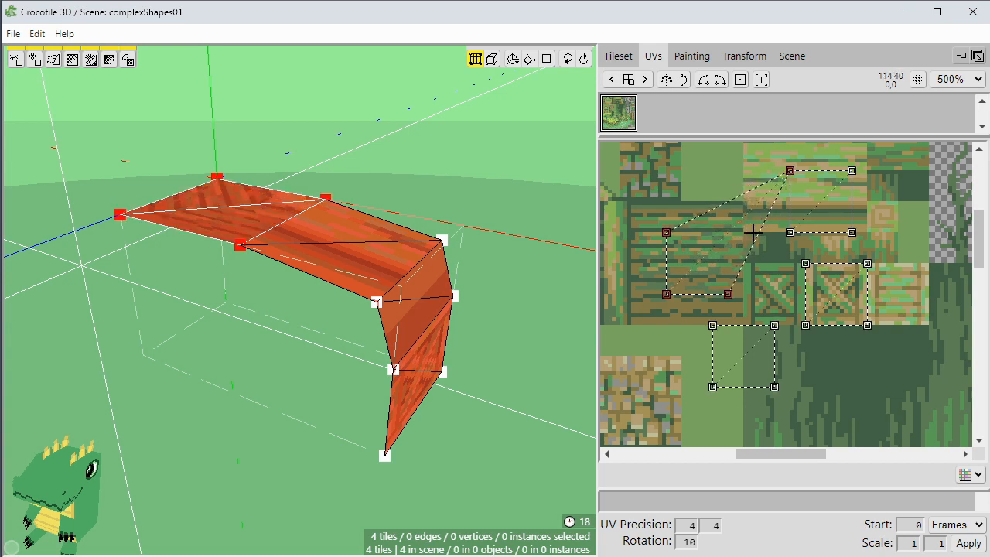
# Rotate the stretched UVs against the neighbouring square and attach the UVs from the grass area to their tilted edge.
pyautogui.moveTo(744, 244); pyautogui.dragTo(802, 212)
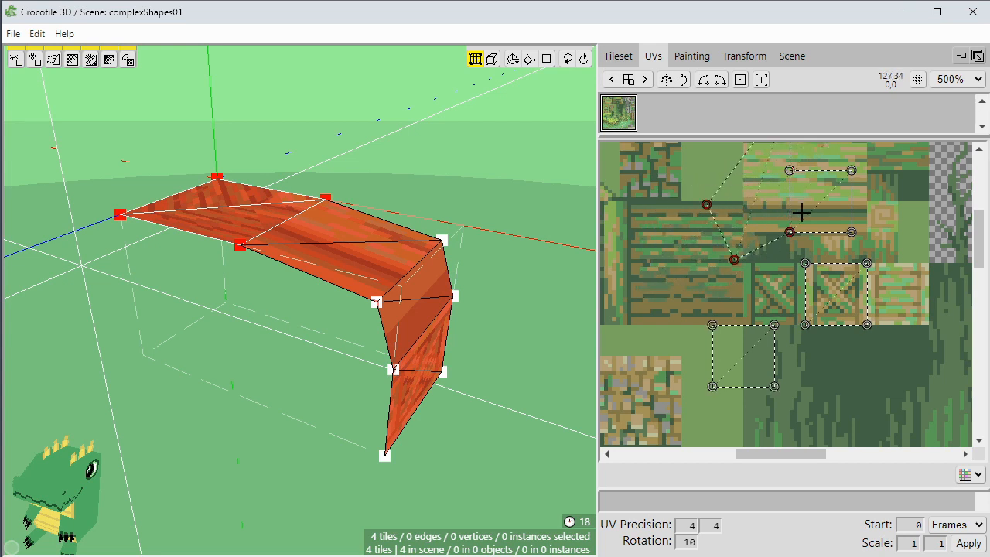
pyautogui.moveTo(760, 342); pyautogui.dragTo(731, 241)
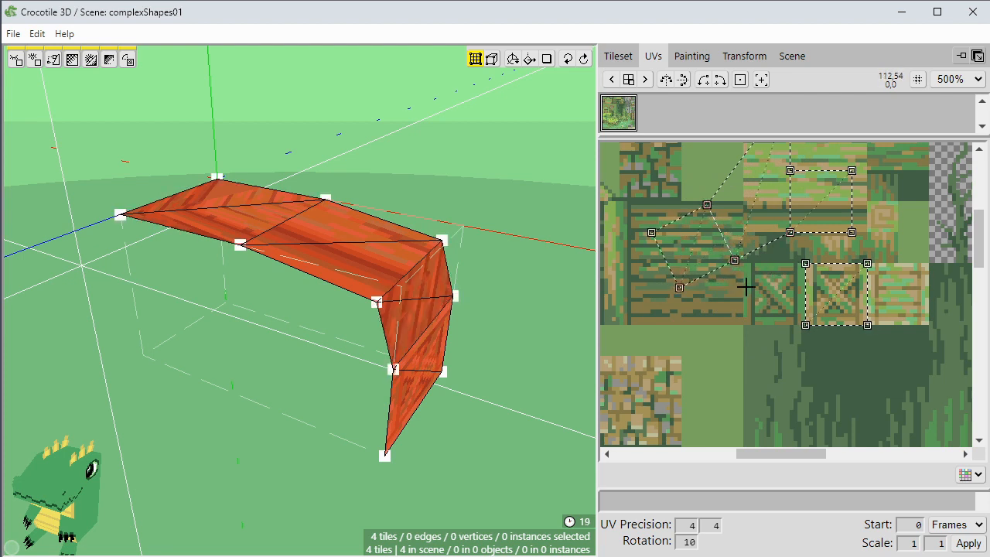
# Select all tiles of the curved strip and unwrap their UVs to match the tiles' 3D shapes.
pyautogui.moveTo(779, 262); pyautogui.dragTo(773, 300, button='middle')
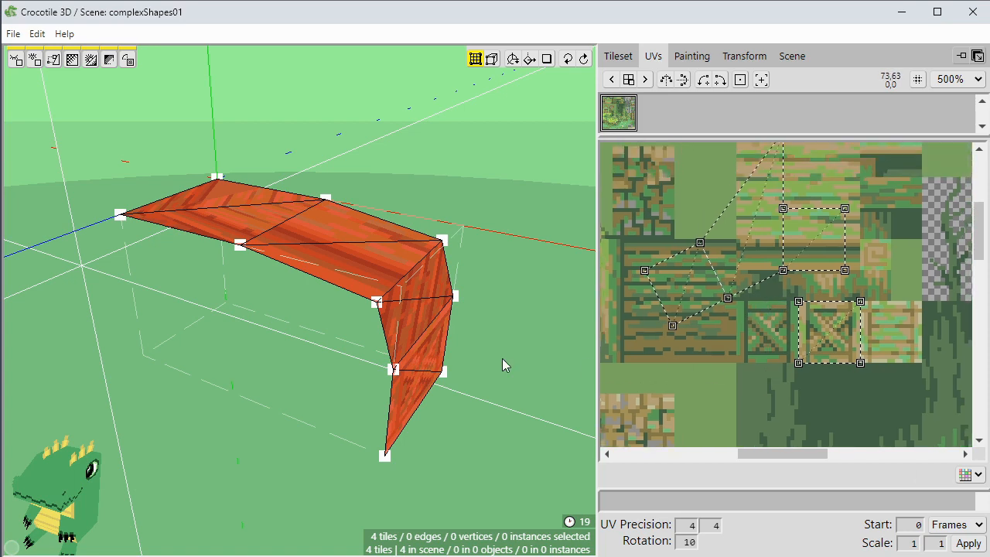
pyautogui.press('space')
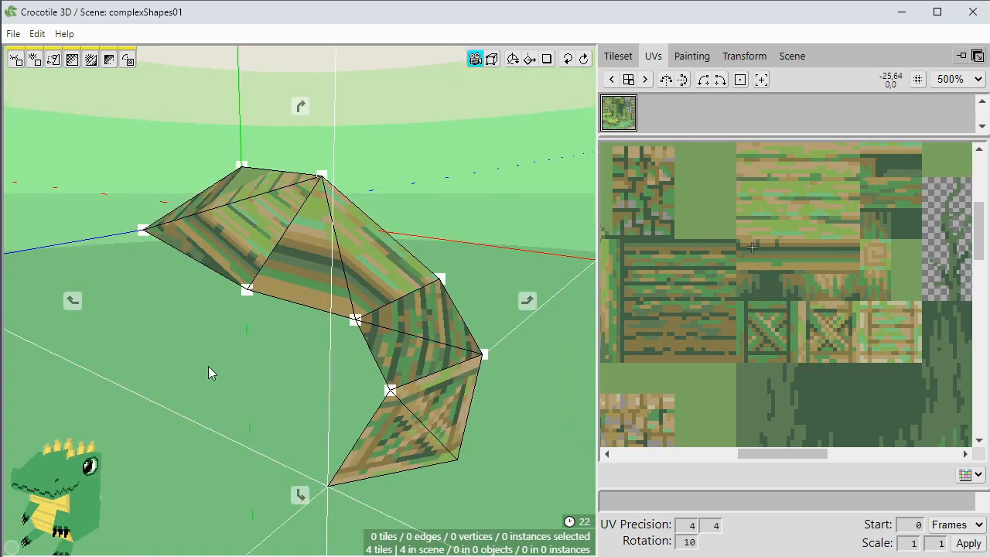
pyautogui.moveTo(210, 371)
pyautogui.mouseDown()
pyautogui.moveTo(176, 370)
pyautogui.moveTo(193, 368)
pyautogui.mouseUp()
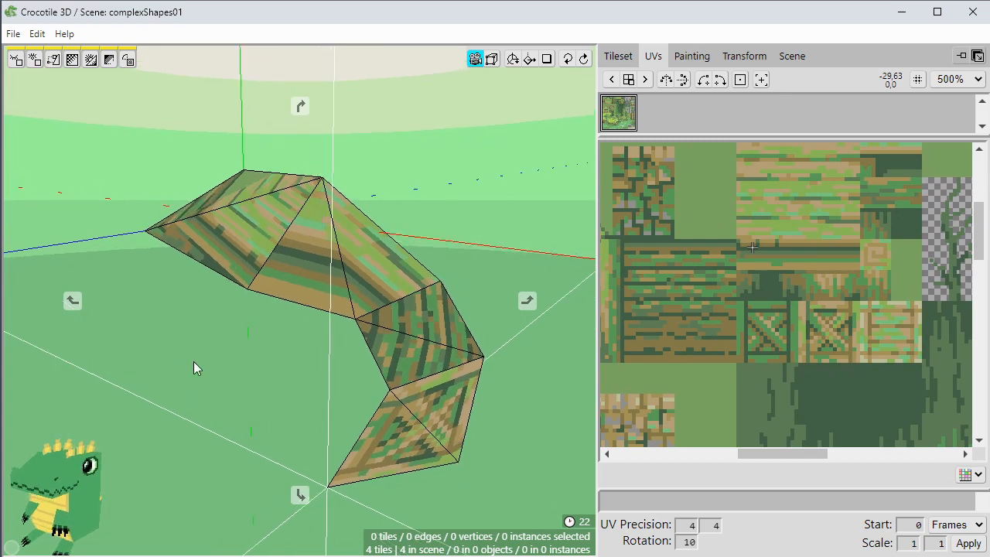
pyautogui.press('space')
pyautogui.hotkey('ctrl', 'a')
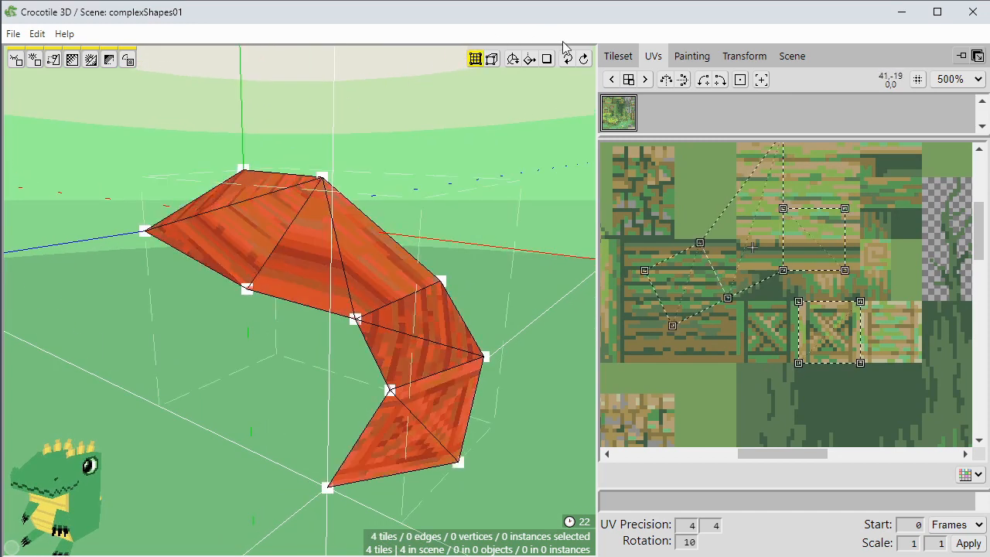
pyautogui.press('u')
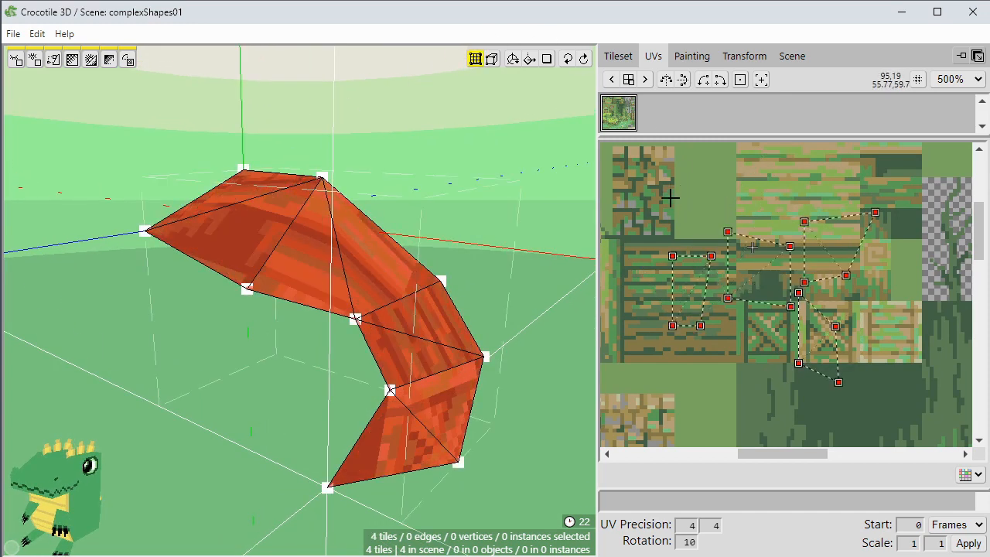
# Move the UVs of all four tiles together up and left, away from the crates toward the grassy plank texture.
pyautogui.press('space')
pyautogui.moveTo(751, 196)
pyautogui.mouseDown()
pyautogui.moveTo(740, 199)
pyautogui.moveTo(767, 198)
pyautogui.mouseUp()
pyautogui.press('space')
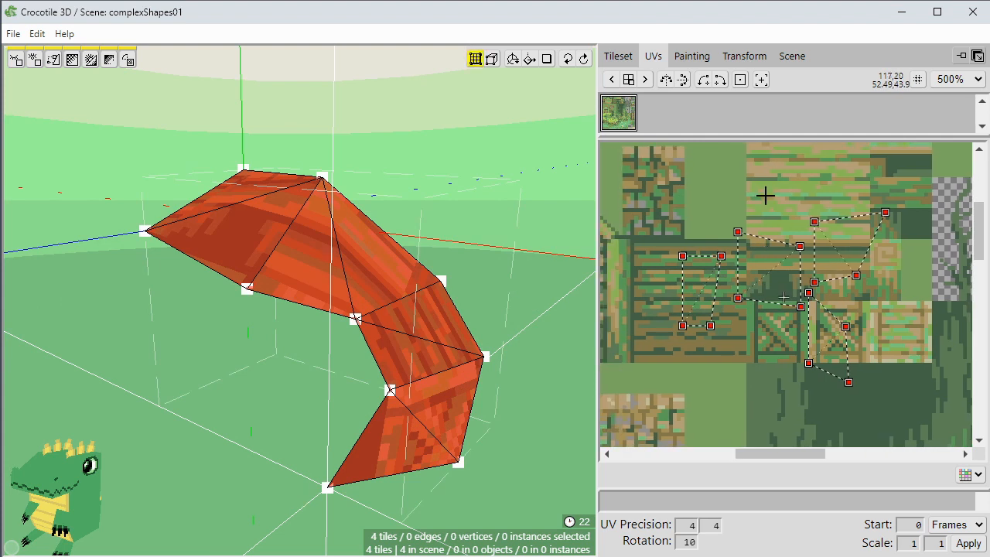
pyautogui.press('space')
pyautogui.moveTo(771, 234); pyautogui.dragTo(768, 234)
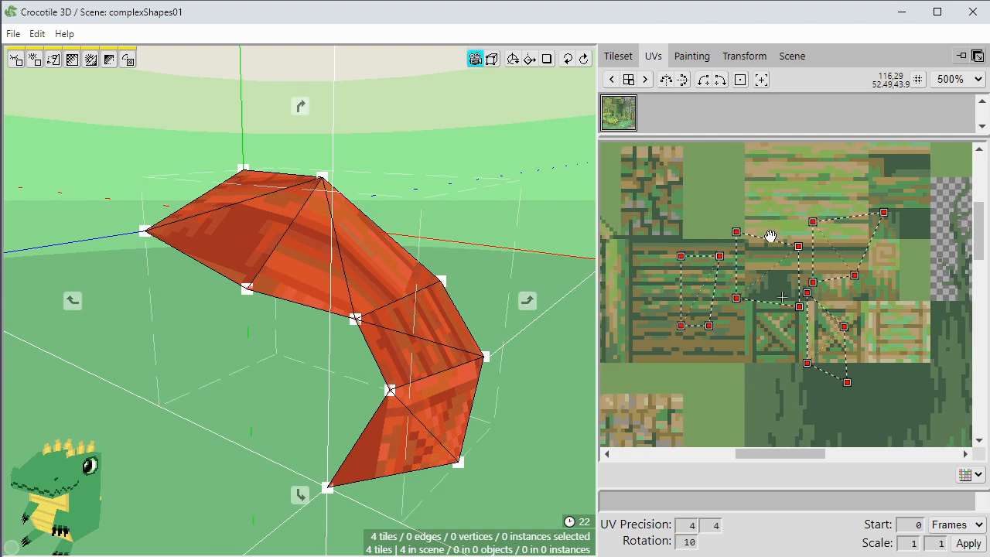
pyautogui.press('space')
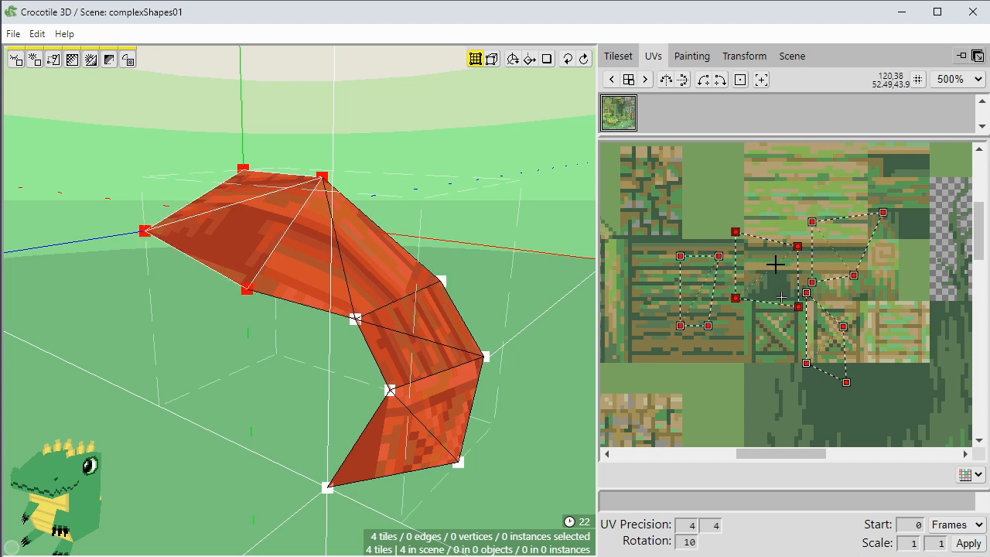
pyautogui.moveTo(773, 260); pyautogui.dragTo(744, 206)
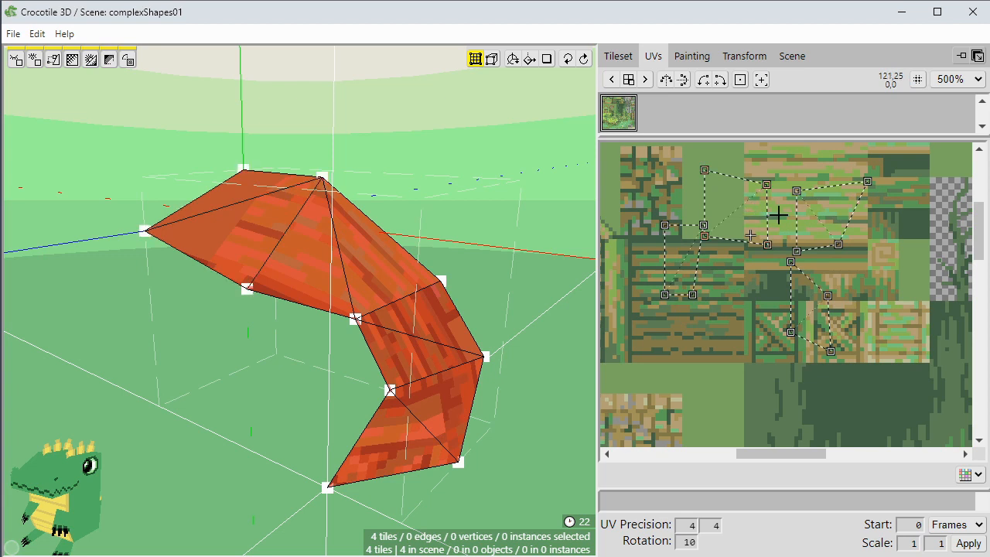
# Attach the UVs of the second, third and fourth tiles edge to edge to the first tile's UVs, forming a continuous curved strip.
pyautogui.click(801, 217)
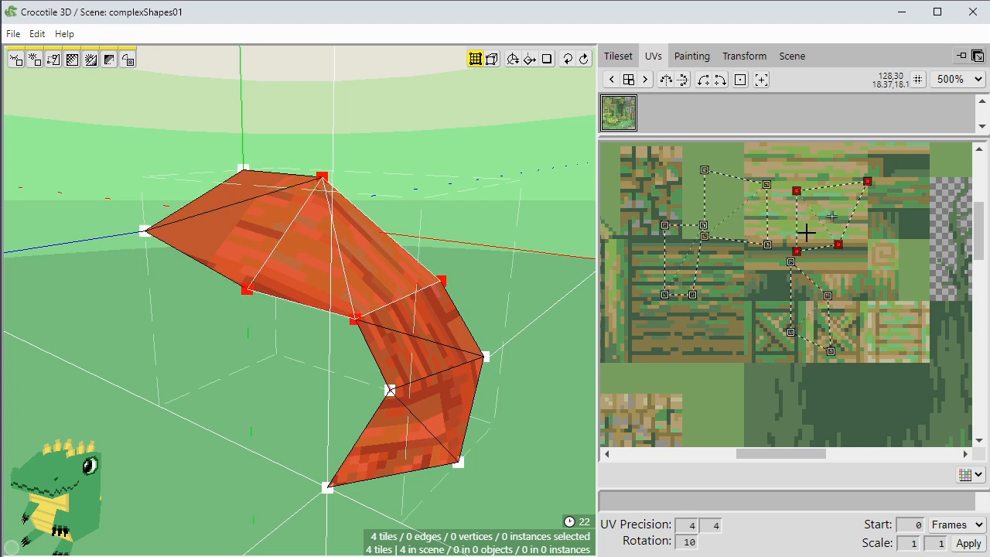
pyautogui.moveTo(792, 224); pyautogui.dragTo(771, 222)
pyautogui.click(810, 299)
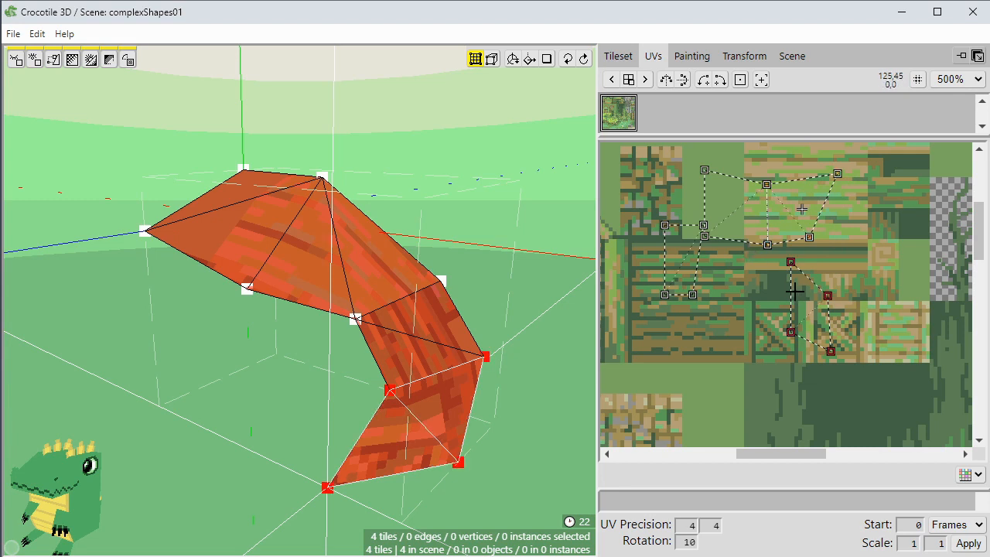
pyautogui.click(673, 260)
pyautogui.moveTo(673, 260); pyautogui.dragTo(815, 212)
pyautogui.click(799, 299)
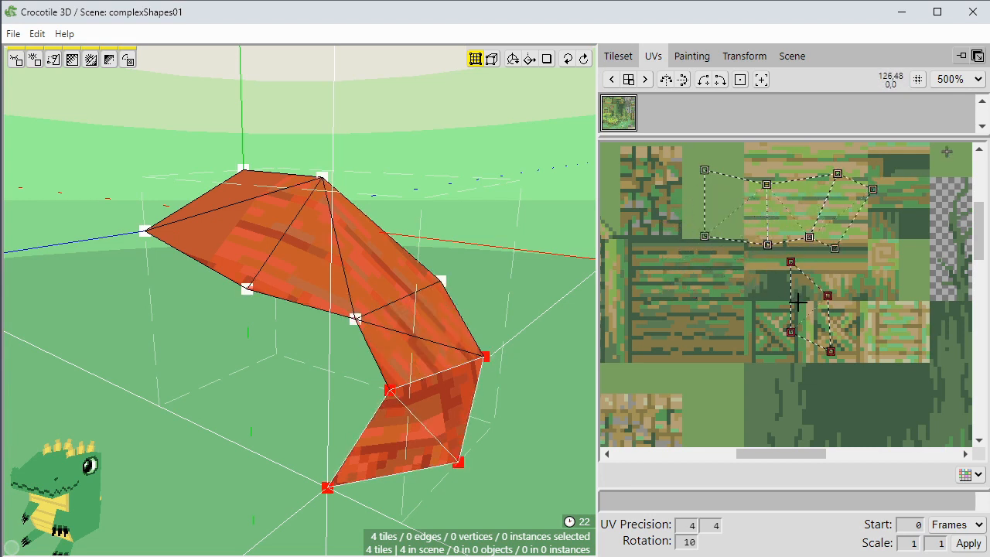
pyautogui.moveTo(799, 302); pyautogui.dragTo(846, 222)
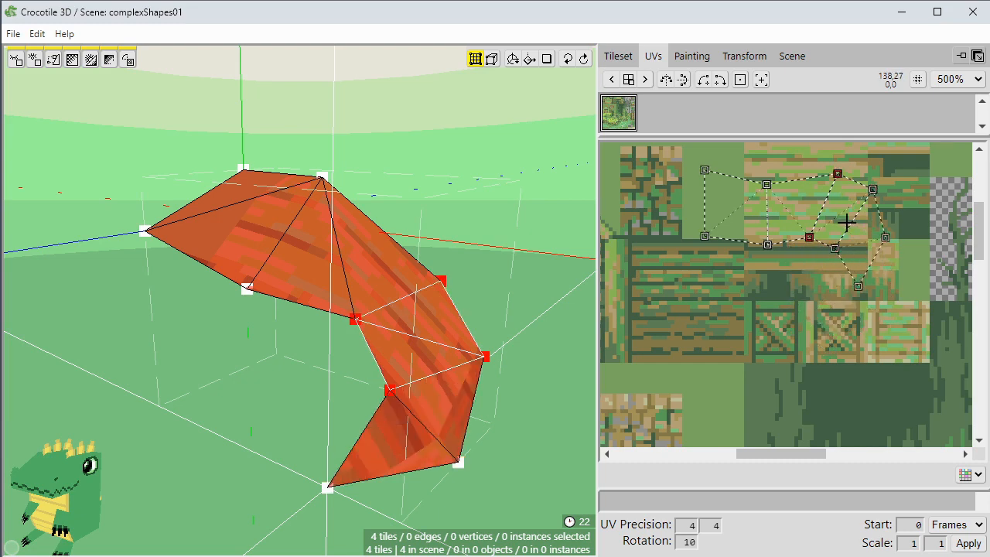
# Undo the manual joining of the UVs.
pyautogui.press('space')
pyautogui.moveTo(803, 308)
pyautogui.mouseDown()
pyautogui.moveTo(793, 309)
pyautogui.moveTo(820, 308)
pyautogui.mouseUp()
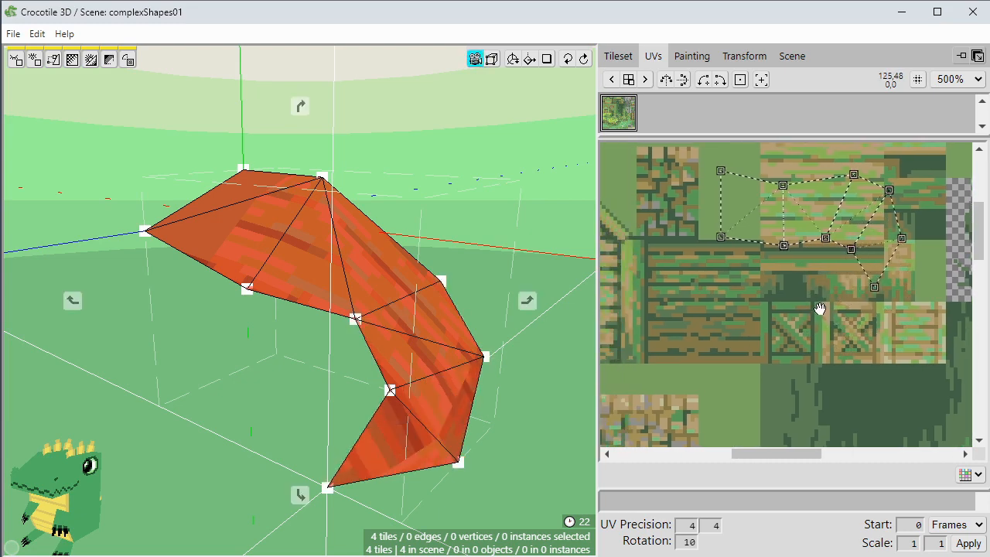
pyautogui.scroll(2, 819, 308)
pyautogui.click(567, 60)
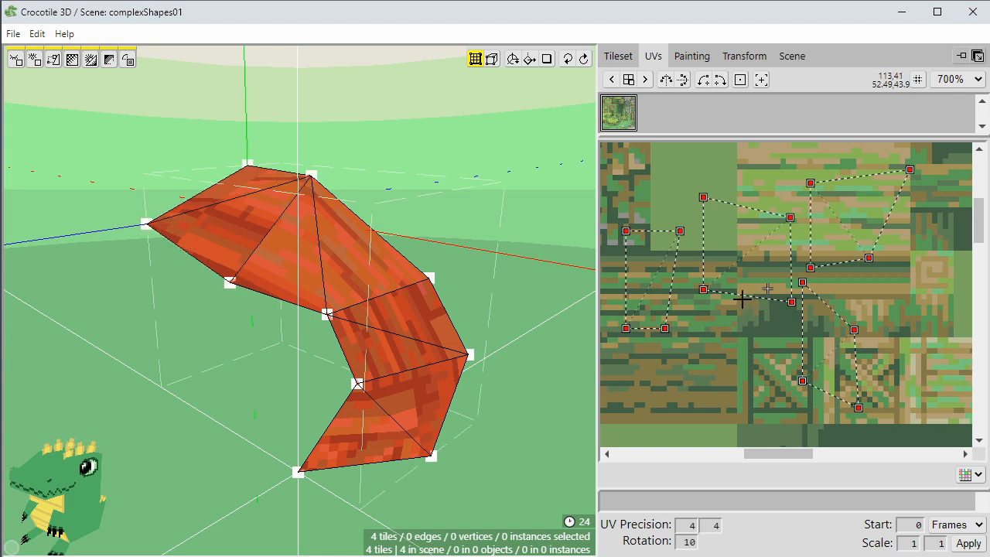
# Unwrap the four tiles' UVs into one connected strip and move it down and left over the plank, beam and crate textures.
pyautogui.rightClick(689, 207)
pyautogui.moveTo(722, 363)
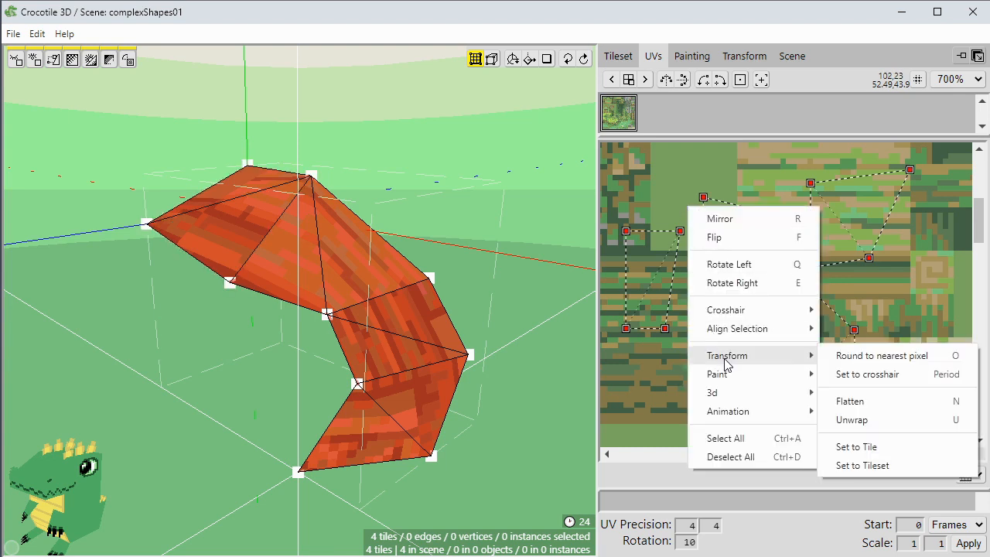
pyautogui.click(875, 424)
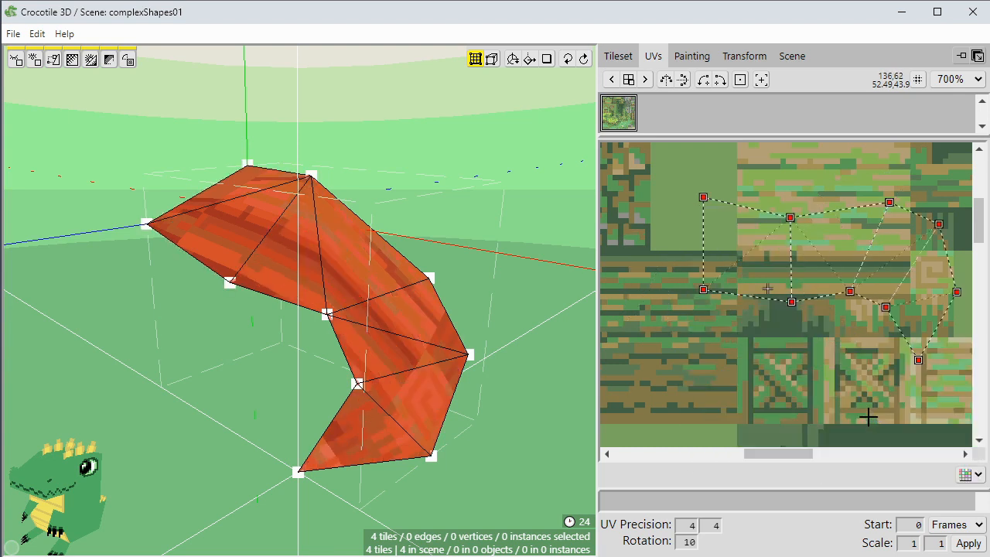
pyautogui.moveTo(839, 259); pyautogui.dragTo(792, 294)
pyautogui.click(790, 221)
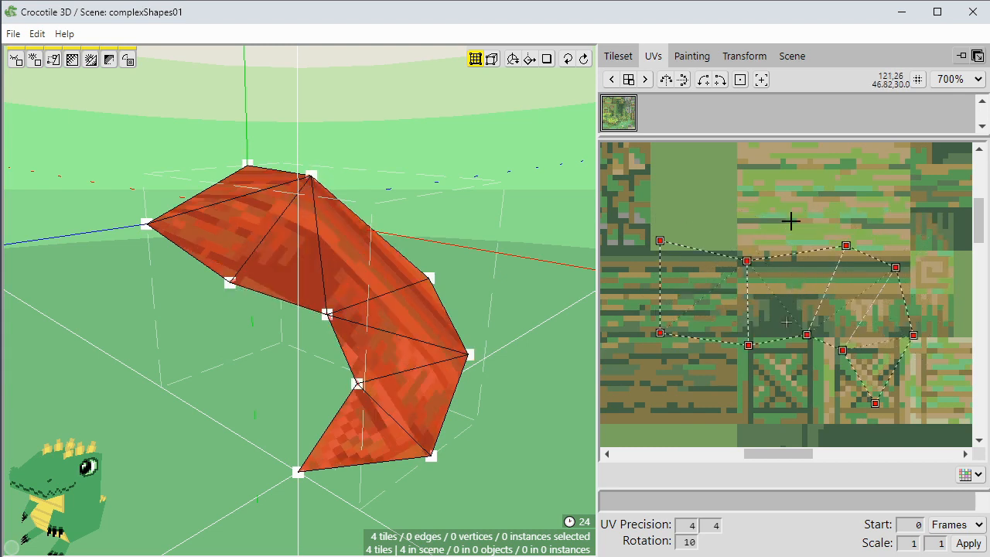
pyautogui.click(790, 221)
pyautogui.press('space')
pyautogui.moveTo(817, 413)
pyautogui.mouseDown()
pyautogui.moveTo(782, 413)
pyautogui.moveTo(803, 405)
pyautogui.mouseUp()
pyautogui.click(797, 315)
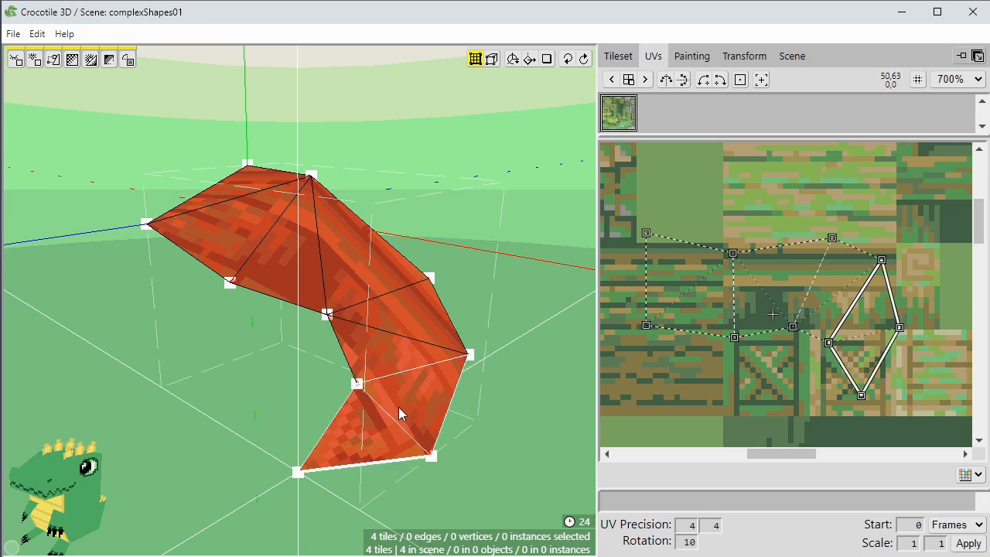
# Deselect the tiles to examine the texture flow along the curved strip, and reselect all four tiles.
pyautogui.scroll(1, 448, 273)
pyautogui.press('space')
pyautogui.moveTo(472, 260); pyautogui.dragTo(586, 278)
pyautogui.click(472, 259)
pyautogui.press('space')
pyautogui.press('space')
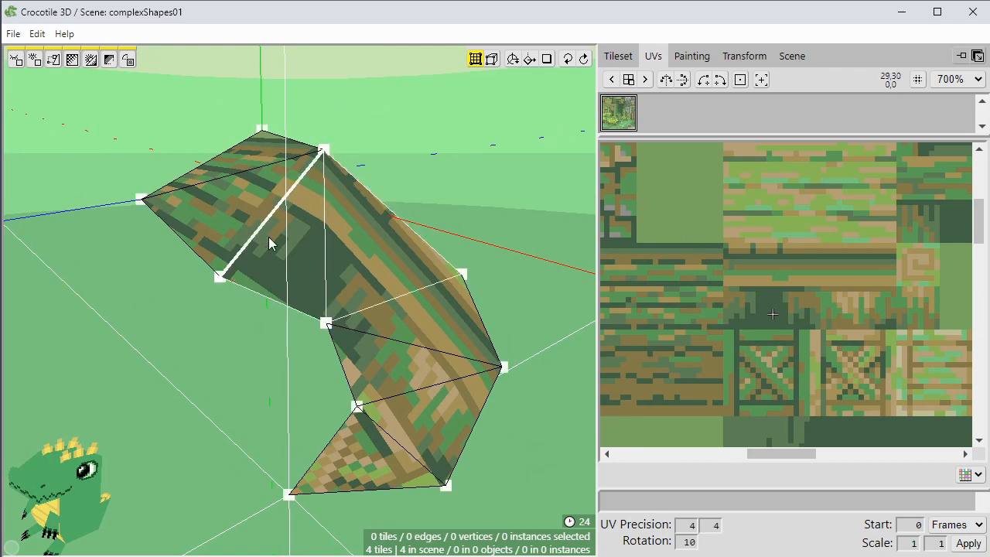
pyautogui.moveTo(512, 123); pyautogui.dragTo(238, 430)
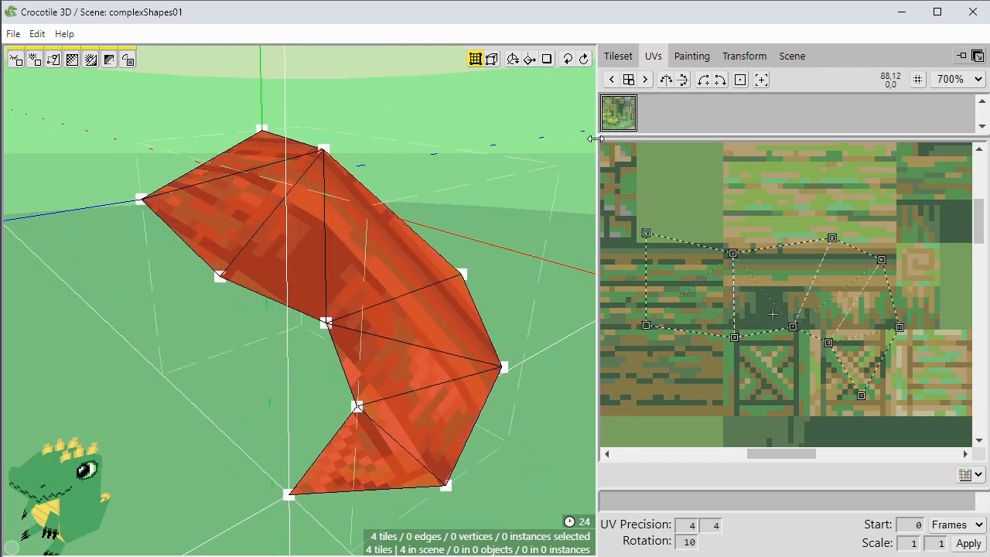
# Add a blank tileset and apply it to the selected faces of the curved strip.
pyautogui.click(618, 57)
pyautogui.click(616, 82)
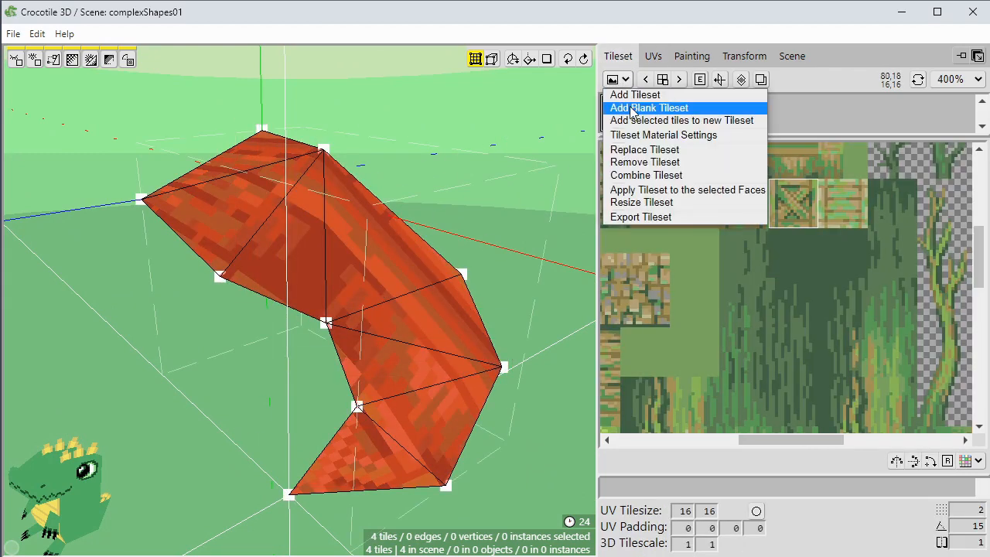
pyautogui.click(628, 105)
pyautogui.click(570, 373)
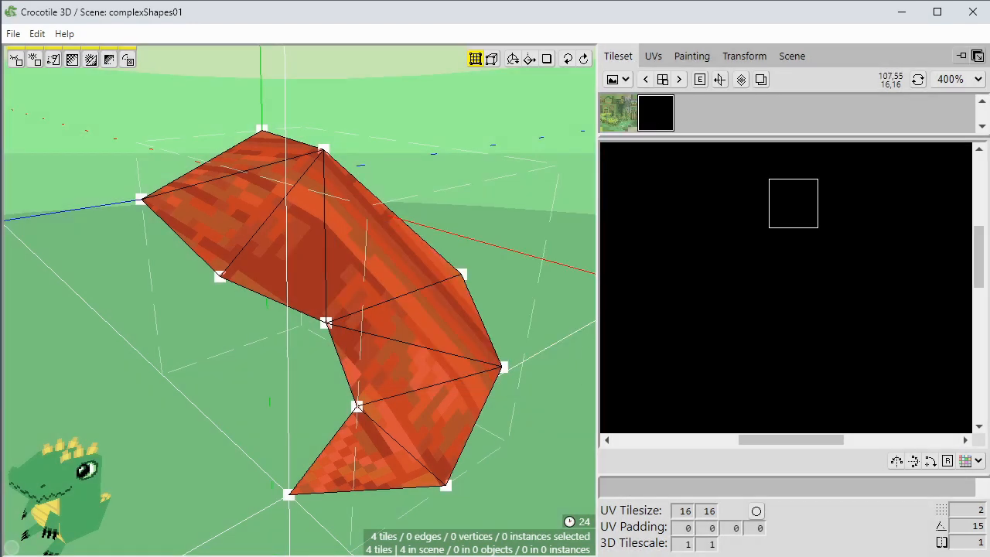
pyautogui.rightClick(706, 207)
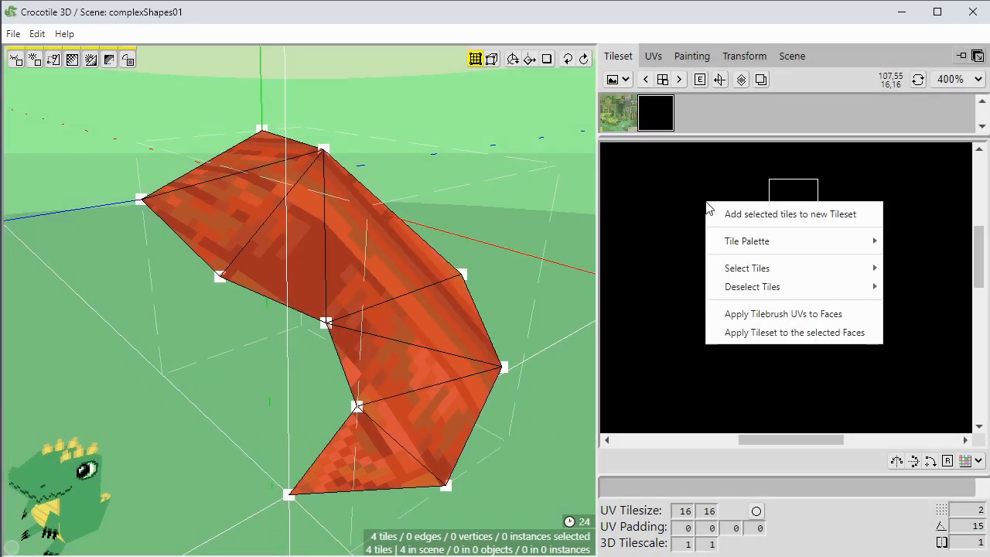
pyautogui.click(751, 332)
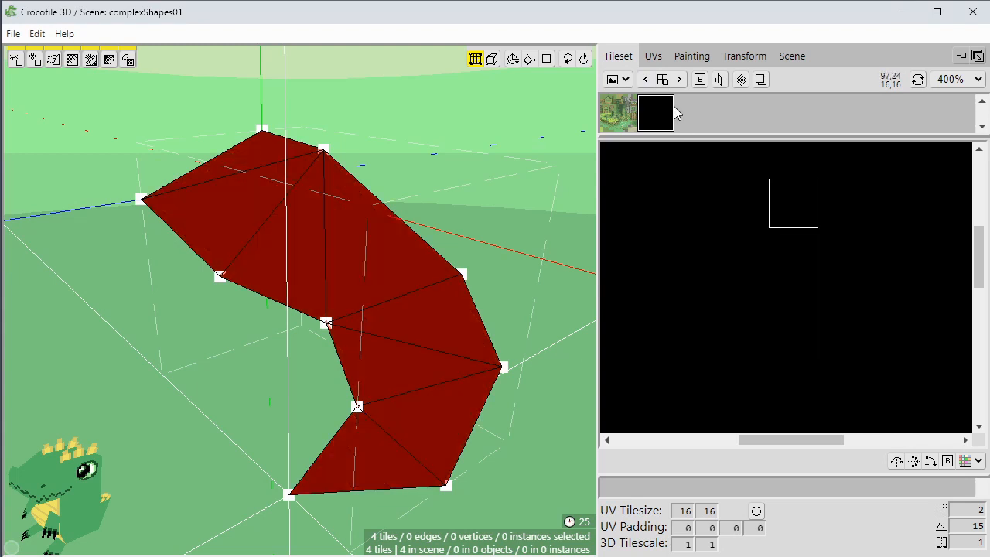
# Switch from editing to pixel painting and paint a #b3cfdb stroke across the second tile toward the third in the 3D view.
pyautogui.click(652, 56)
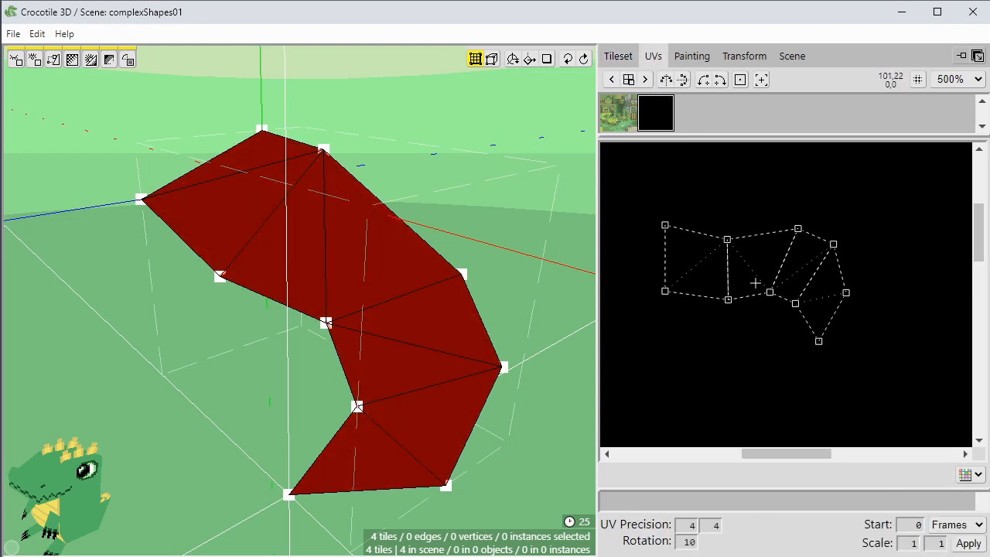
pyautogui.press('space')
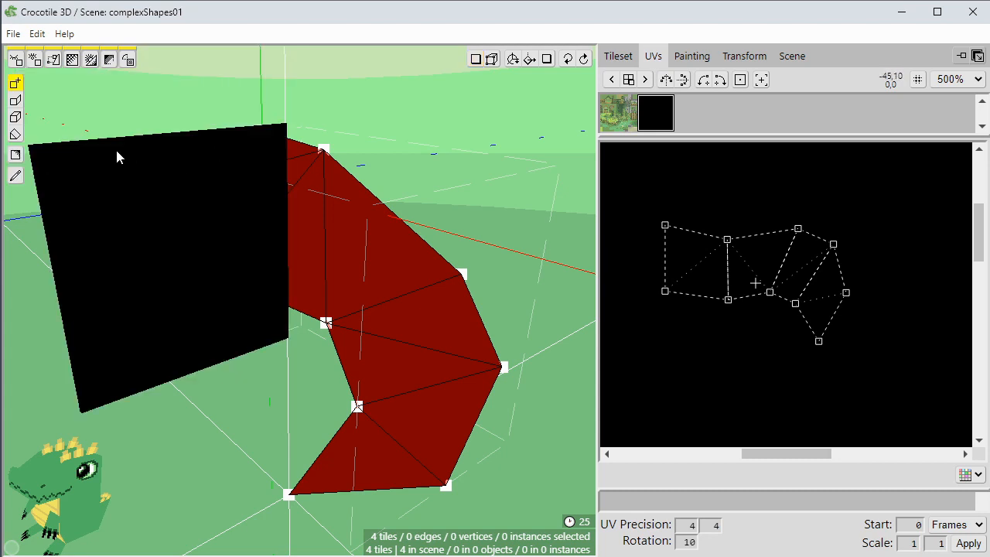
pyautogui.click(98, 155)
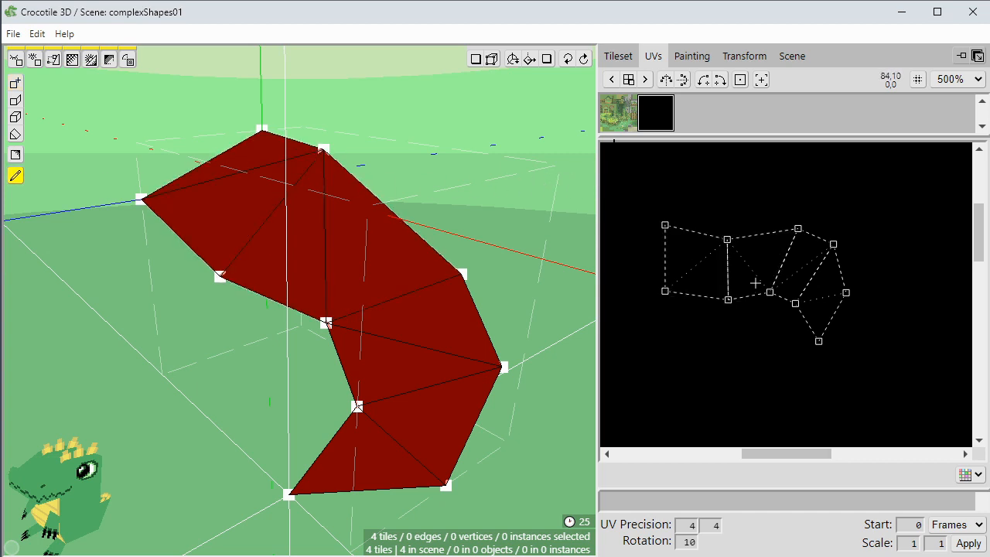
pyautogui.click(690, 57)
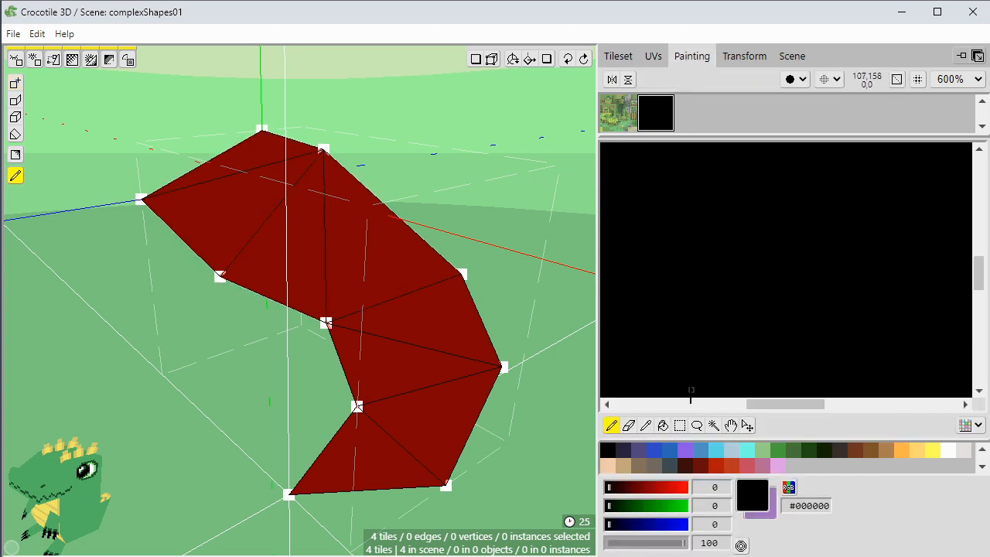
pyautogui.click(731, 450)
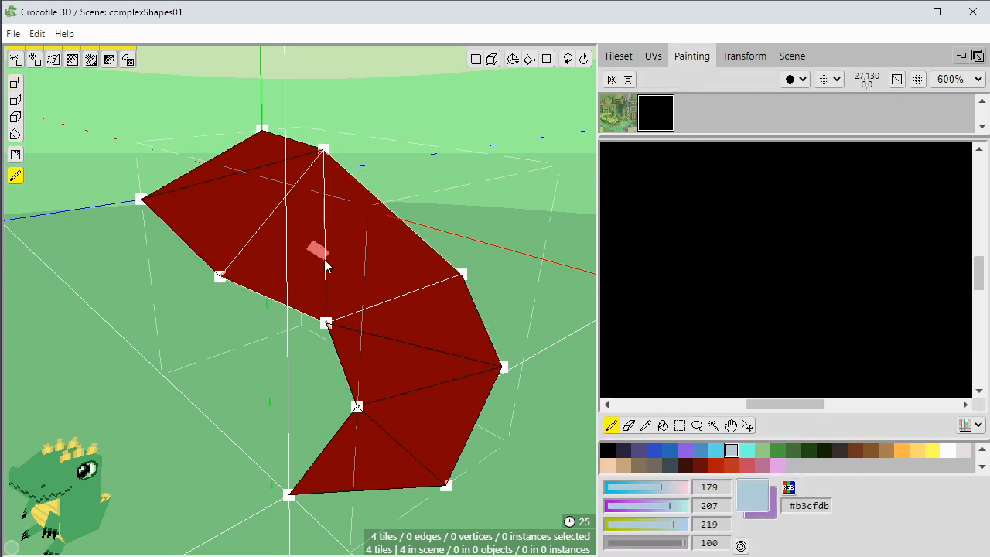
pyautogui.moveTo(364, 293); pyautogui.dragTo(368, 319)
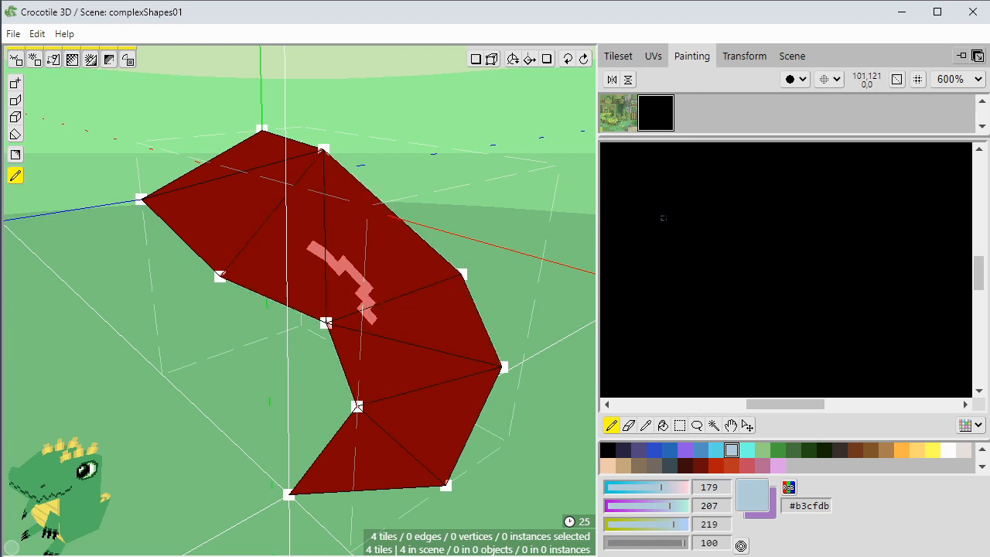
# Paint further freehand #b3cfdb strokes across all four tiles of the curved strip in the 3D view.
pyautogui.scroll(-5, 693, 278)
pyautogui.moveTo(693, 196); pyautogui.dragTo(719, 271, button='middle')
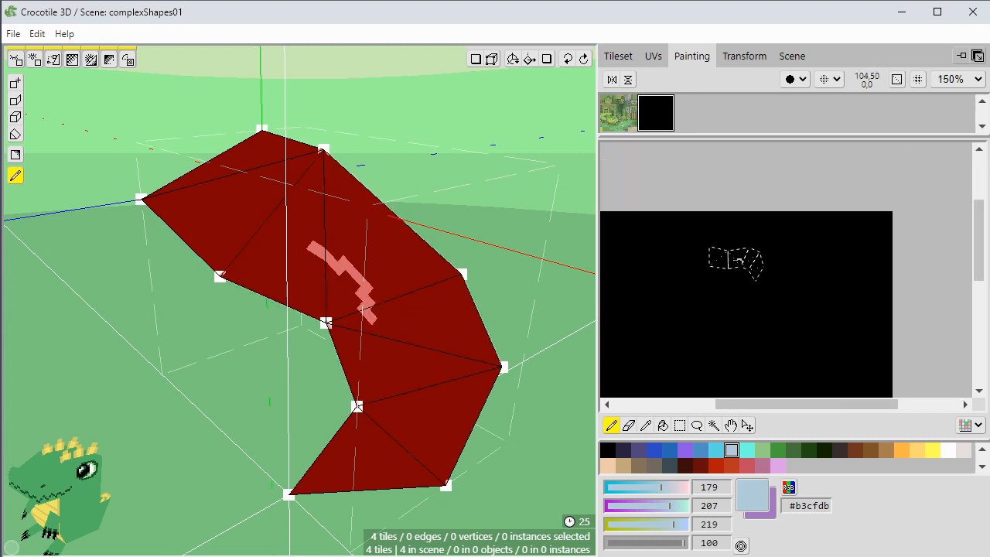
pyautogui.scroll(5, 719, 272)
pyautogui.scroll(1, 718, 271)
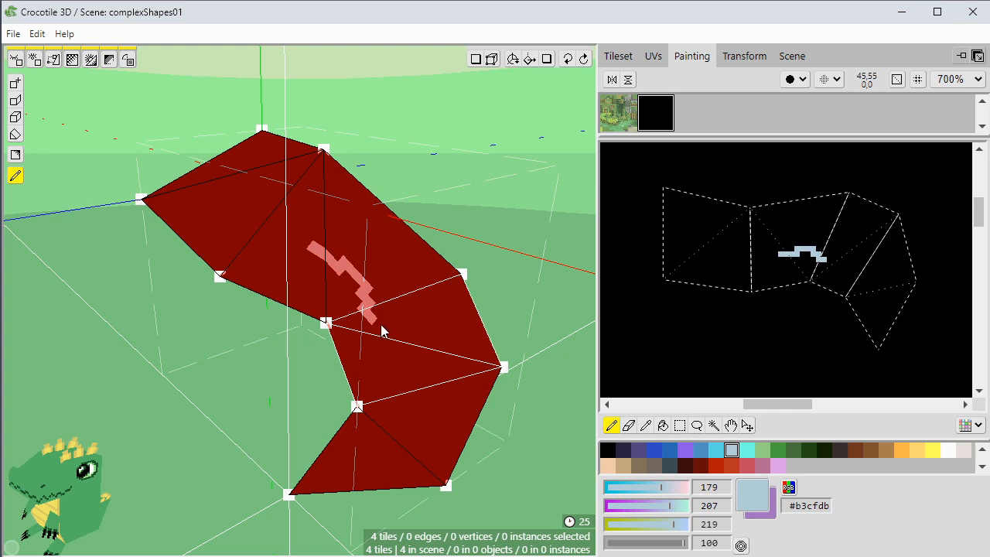
pyautogui.moveTo(400, 359); pyautogui.dragTo(398, 405)
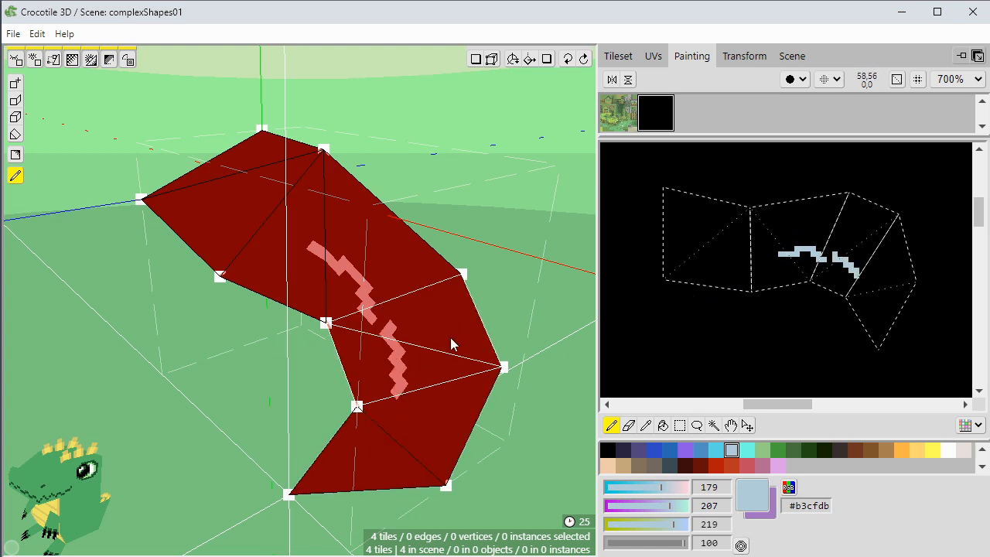
pyautogui.moveTo(449, 354)
pyautogui.mouseDown()
pyautogui.moveTo(409, 413)
pyautogui.moveTo(411, 427)
pyautogui.mouseUp()
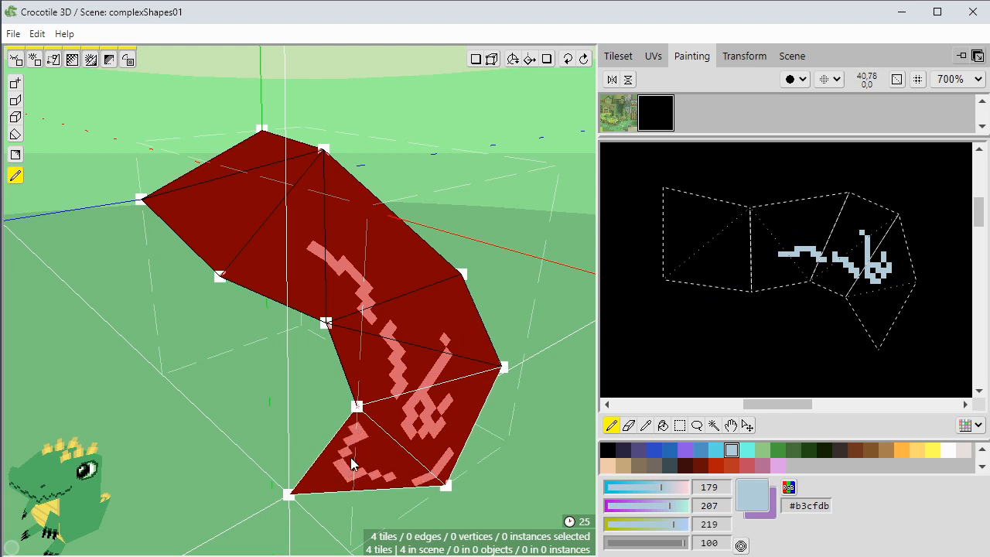
pyautogui.moveTo(306, 182); pyautogui.dragTo(233, 171)
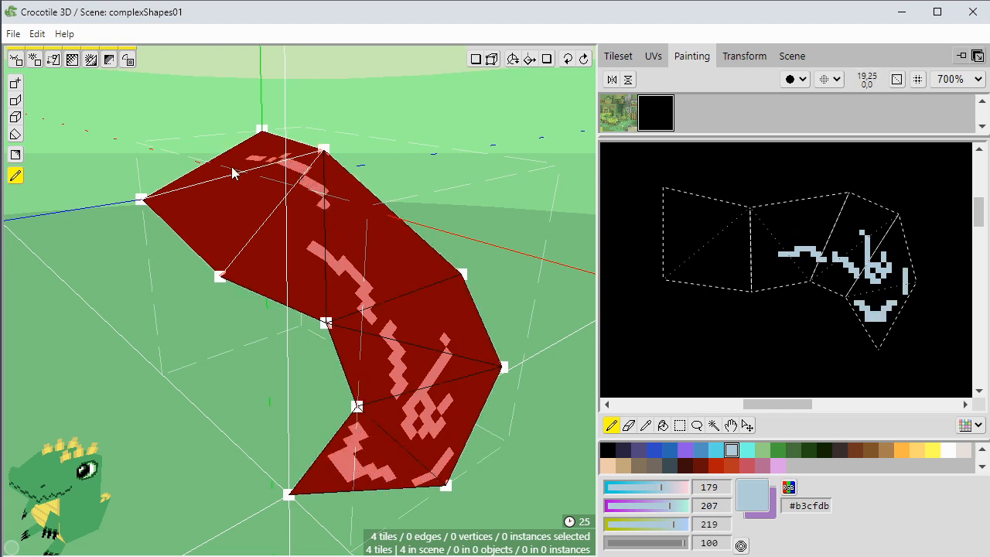
pyautogui.moveTo(217, 232); pyautogui.dragTo(336, 268)
pyautogui.moveTo(370, 231); pyautogui.dragTo(416, 267)
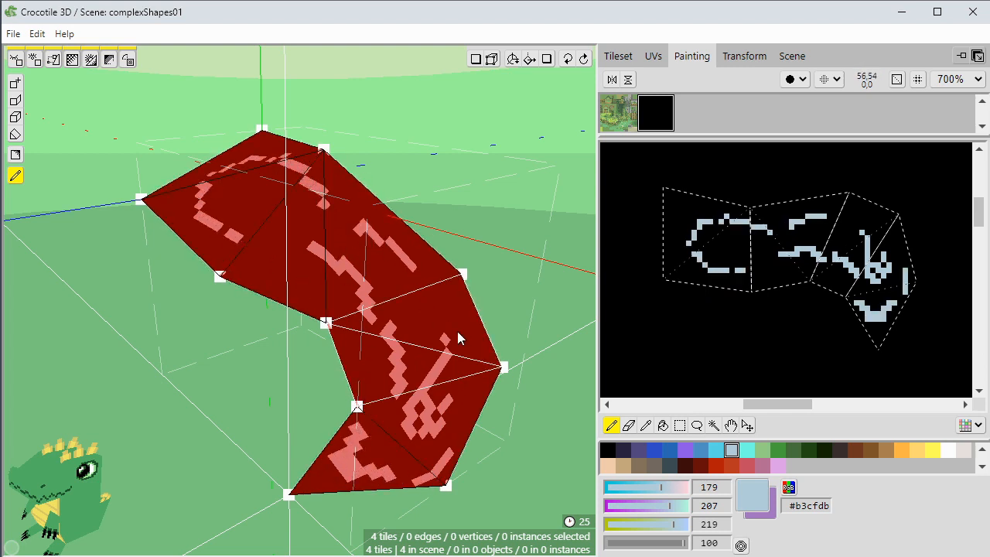
# Fill the inner edge of the third and fourth tiles on the tileset with #b3cfdb and add a stroke in light cyan.
pyautogui.moveTo(849, 318); pyautogui.dragTo(802, 343)
pyautogui.scroll(1, 784, 320)
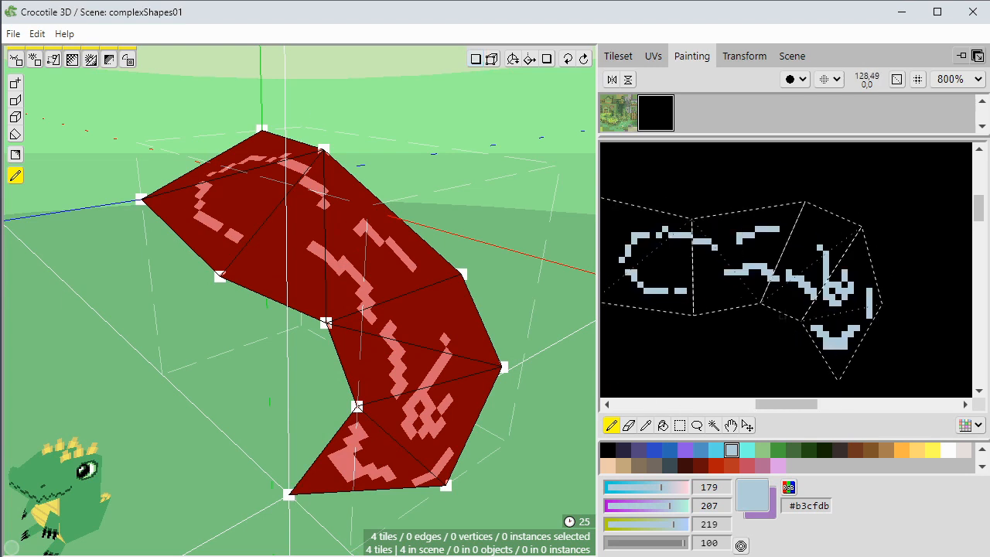
pyautogui.moveTo(788, 297); pyautogui.dragTo(776, 297)
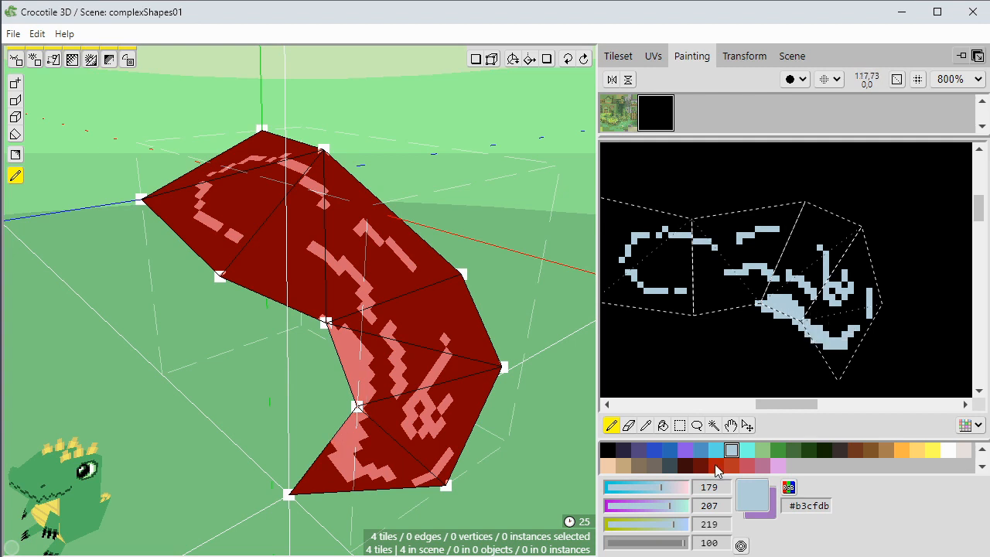
pyautogui.click(746, 450)
pyautogui.moveTo(804, 309); pyautogui.dragTo(773, 280)
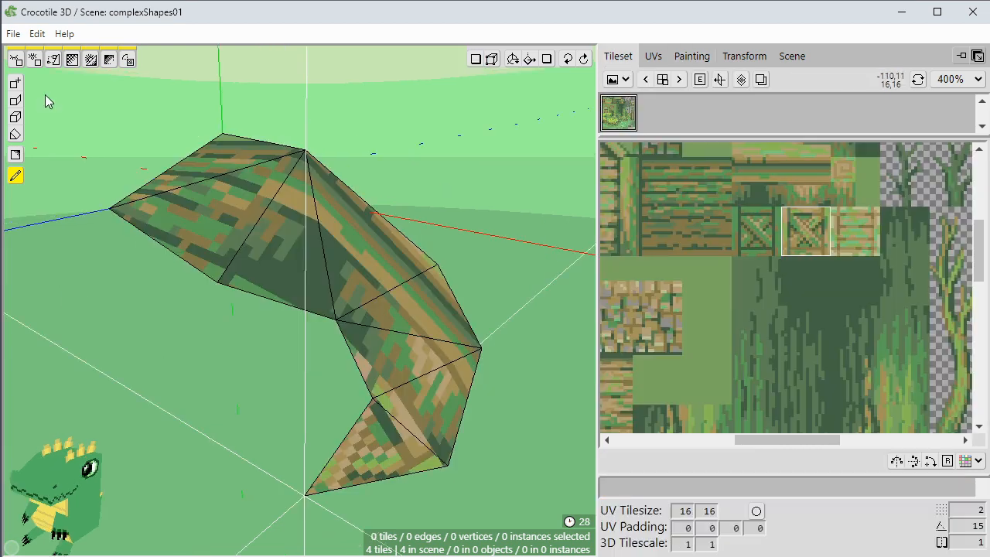
# Draw two upright crate tiles side by side, starting at the lower tip of the curved strip.
pyautogui.click(16, 85)
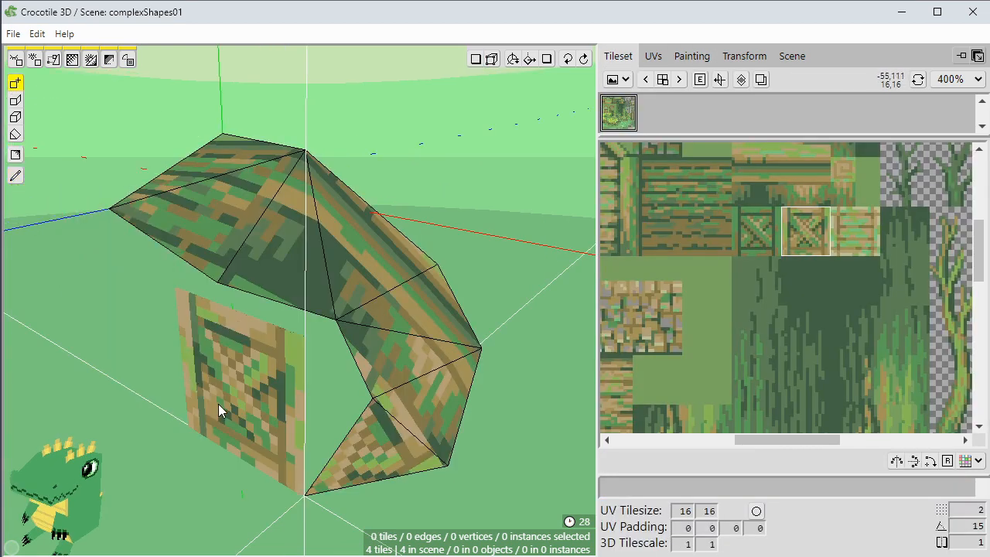
pyautogui.click(263, 429)
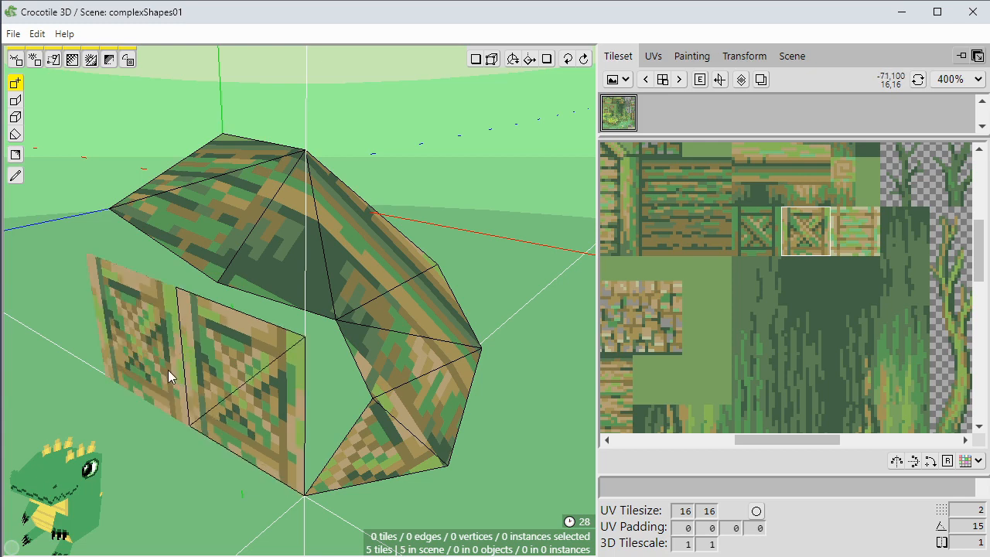
pyautogui.click(168, 371)
# Select the strip's three upper tiles for editing, duplicate them and move the copy behind the original strip.
pyautogui.press('Tab')
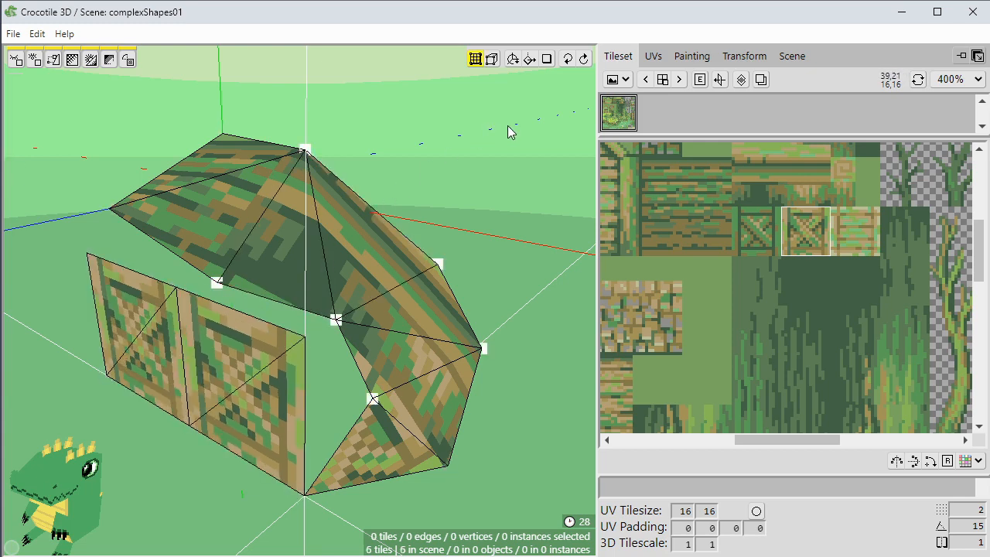
pyautogui.moveTo(506, 123); pyautogui.dragTo(266, 276)
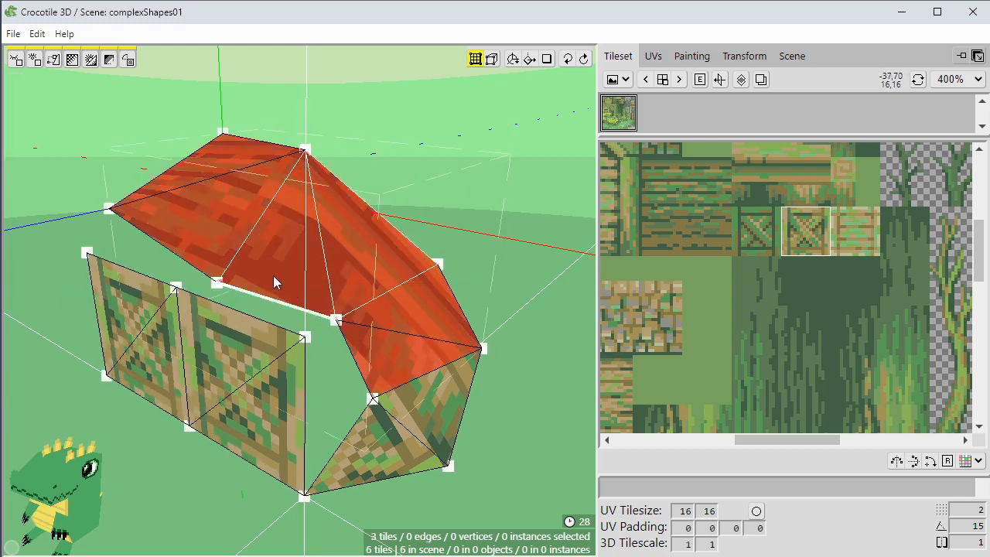
pyautogui.hotkey('shift', 'w')
pyautogui.press('w')
pyautogui.press('w')
pyautogui.press('w')
pyautogui.press('w')
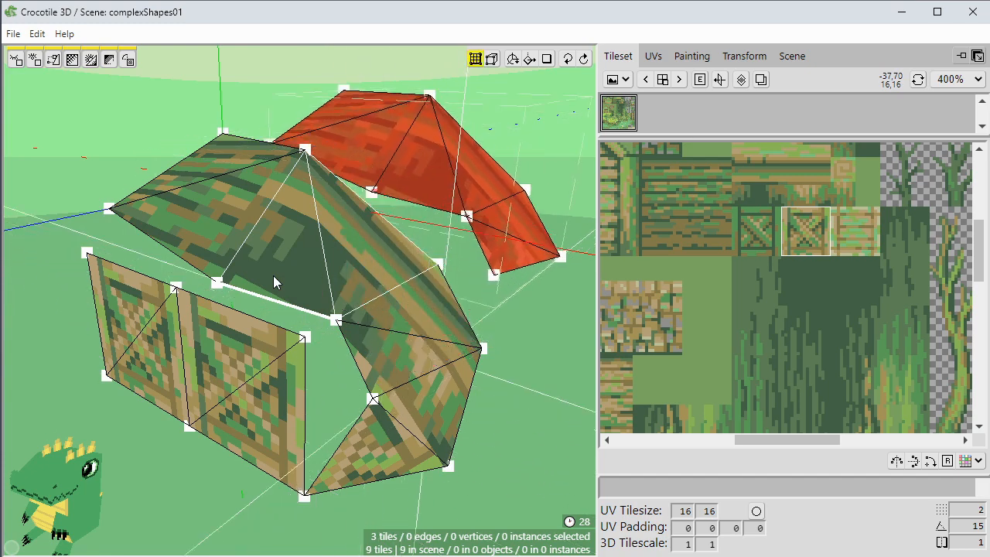
pyautogui.press('w')
pyautogui.press('w')
pyautogui.press('Escape')
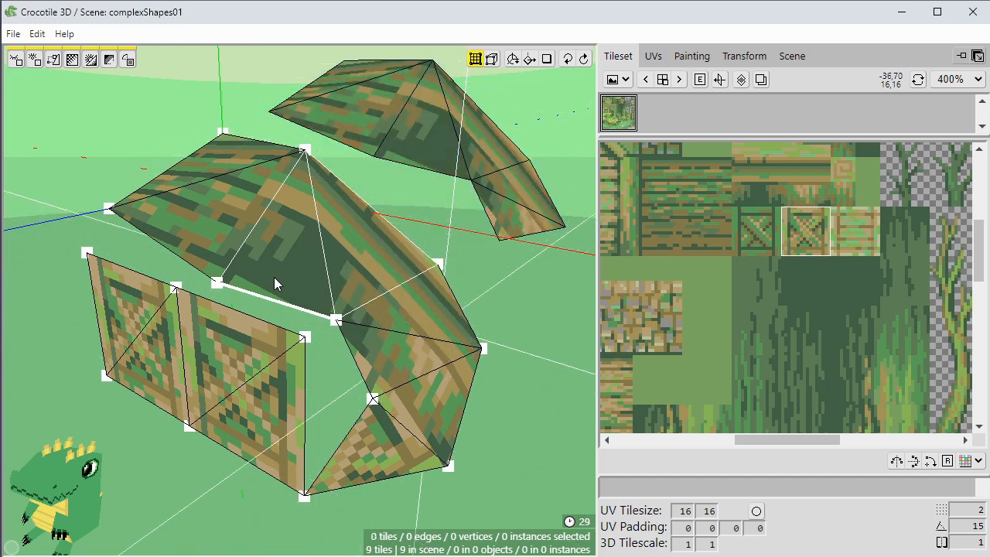
# Snap the near crate tile's free corners onto the strip's inner vertices to fill part of its open side.
pyautogui.press('space')
pyautogui.moveTo(283, 357); pyautogui.dragTo(264, 373)
pyautogui.press('space')
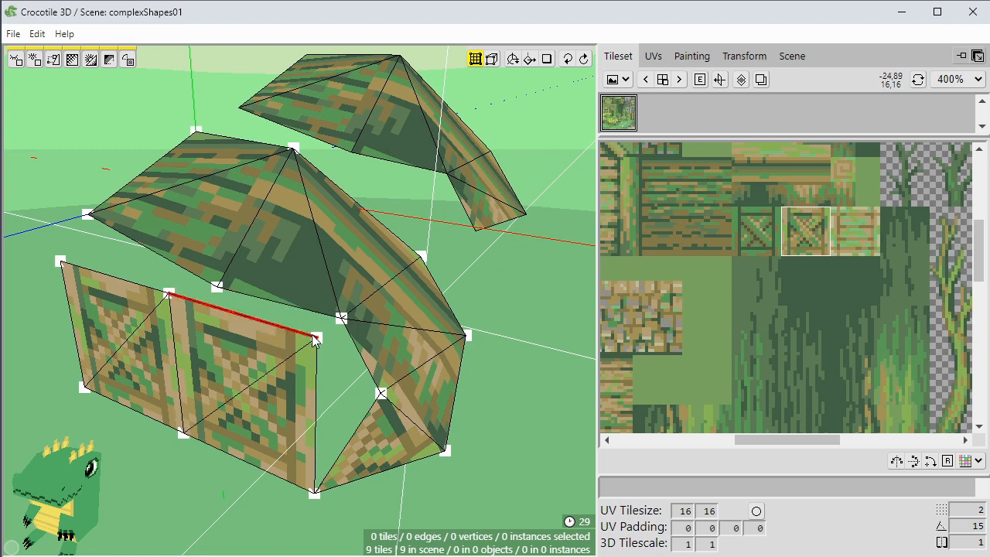
pyautogui.moveTo(310, 356); pyautogui.dragTo(384, 405)
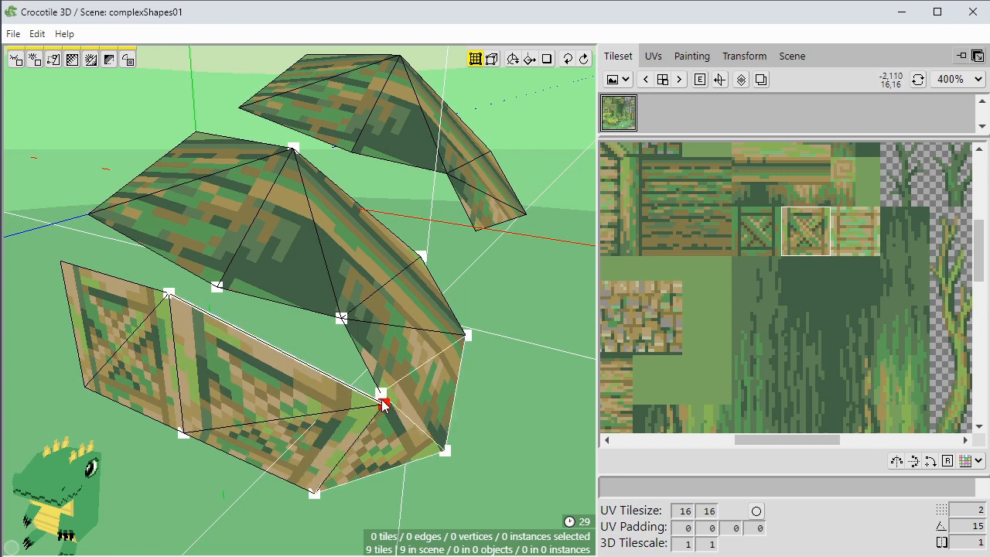
pyautogui.moveTo(384, 405); pyautogui.dragTo(380, 398)
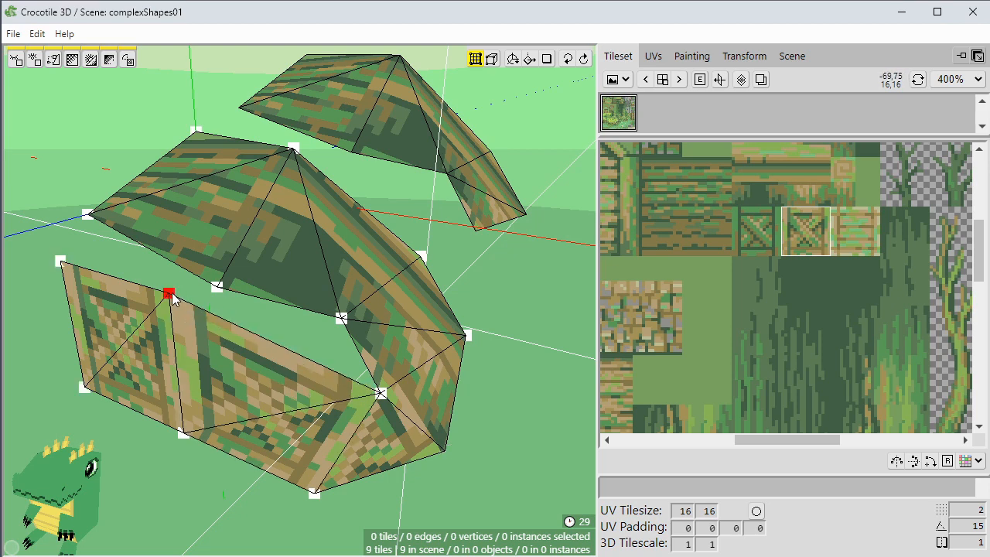
pyautogui.moveTo(168, 293); pyautogui.dragTo(344, 321)
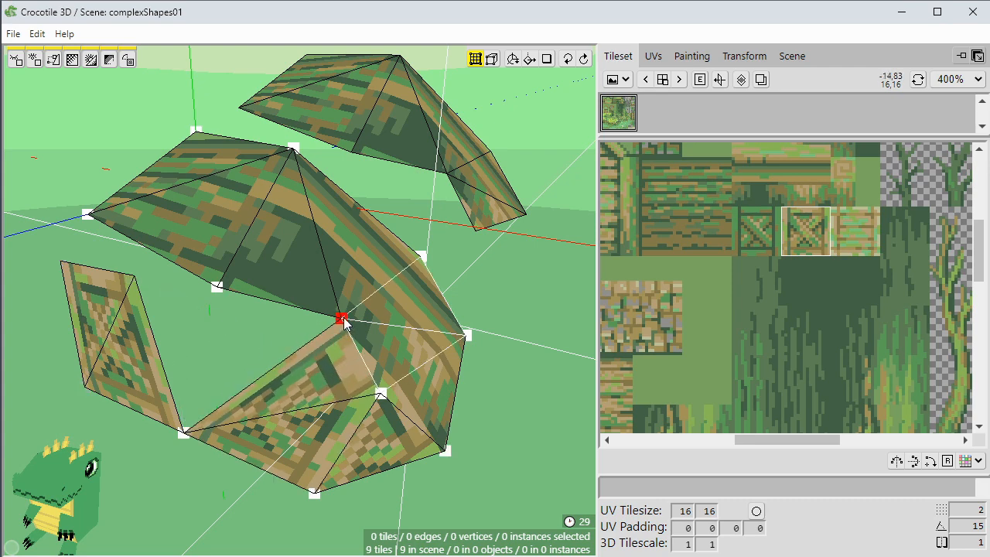
pyautogui.moveTo(183, 432); pyautogui.dragTo(178, 391)
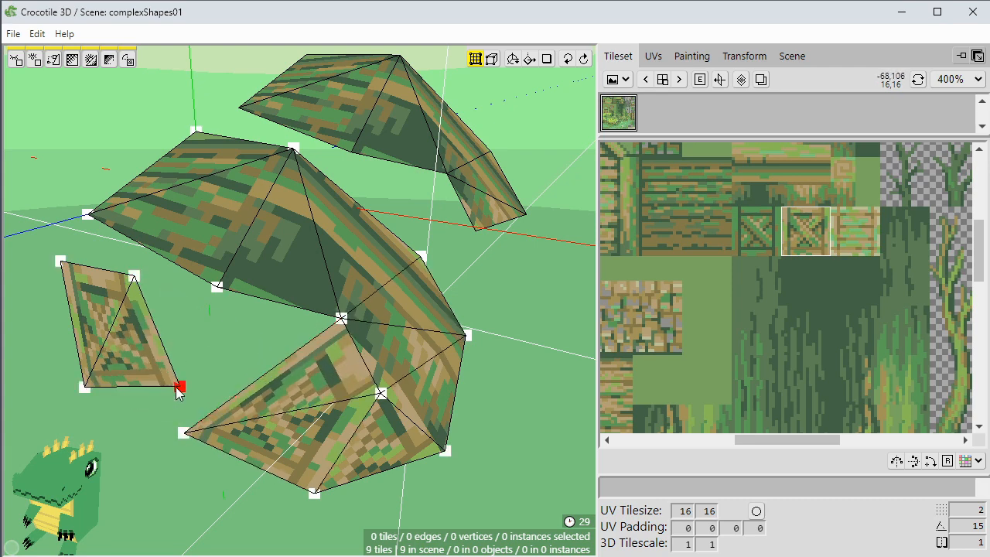
pyautogui.moveTo(184, 433); pyautogui.dragTo(216, 289)
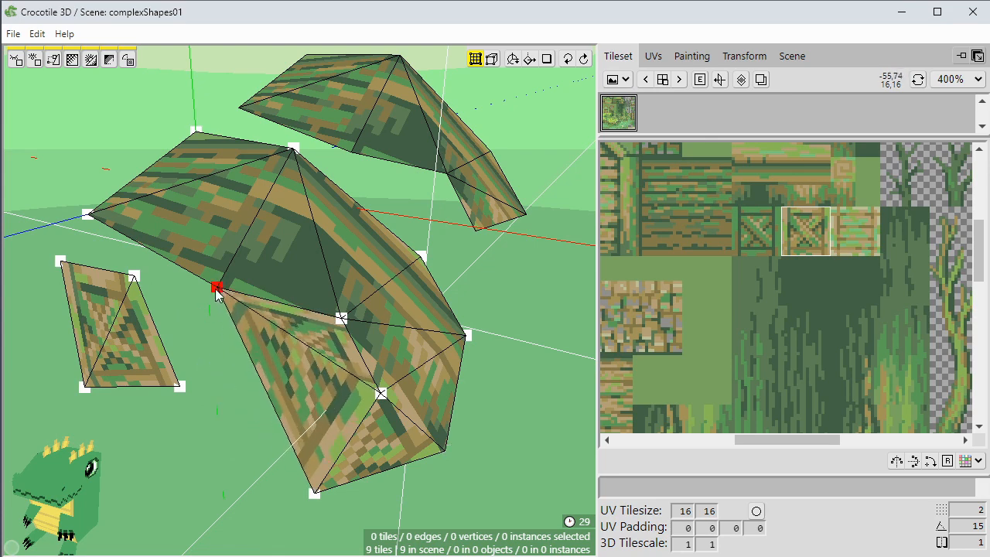
# Snap the second crate tile's corners onto the strip's remaining inner vertices and its lower tip to close the side.
pyautogui.moveTo(219, 373)
pyautogui.mouseDown(button='middle')
pyautogui.moveTo(271, 377)
pyautogui.moveTo(224, 376)
pyautogui.mouseUp(button='middle')
pyautogui.moveTo(141, 268); pyautogui.dragTo(216, 282)
pyautogui.moveTo(86, 254); pyautogui.dragTo(109, 209)
pyautogui.moveTo(190, 380); pyautogui.dragTo(303, 495)
pyautogui.press('space')
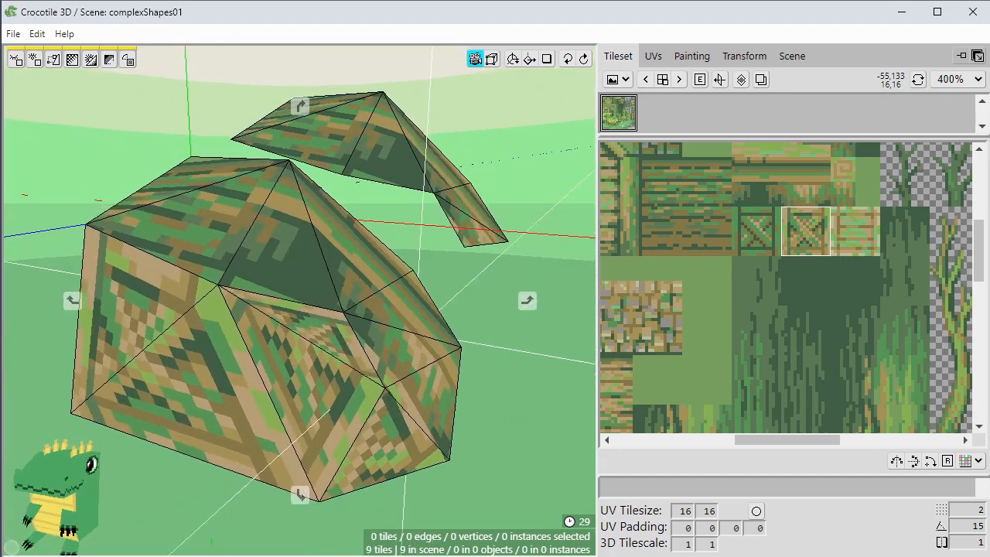
pyautogui.press('space')
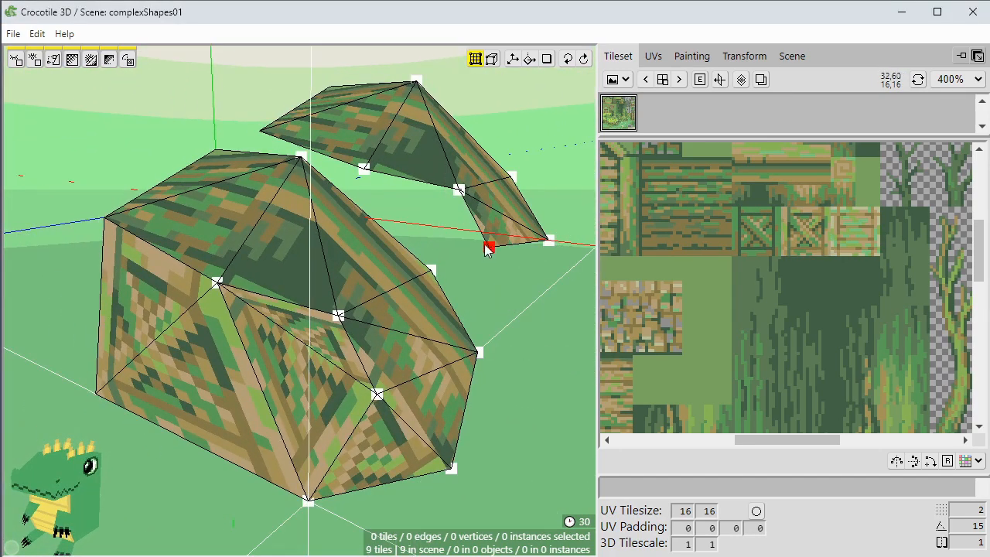
# Select the three tiles of the copied strip and try moving them with the transform gizmo.
pyautogui.click(361, 127)
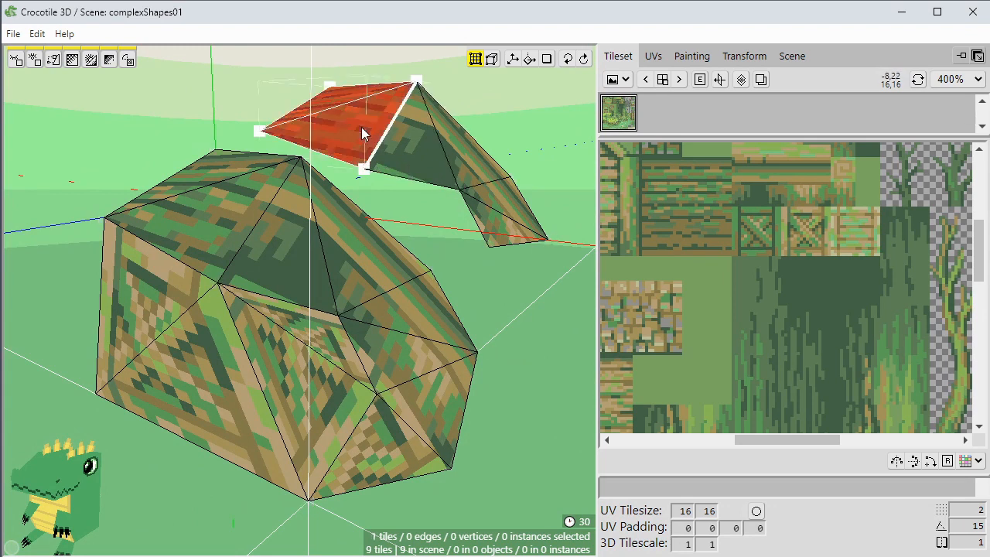
pyautogui.keyDown('shift'); pyautogui.click(405, 144); pyautogui.keyUp('shift')
pyautogui.keyDown('shift'); pyautogui.click(514, 209); pyautogui.keyUp('shift')
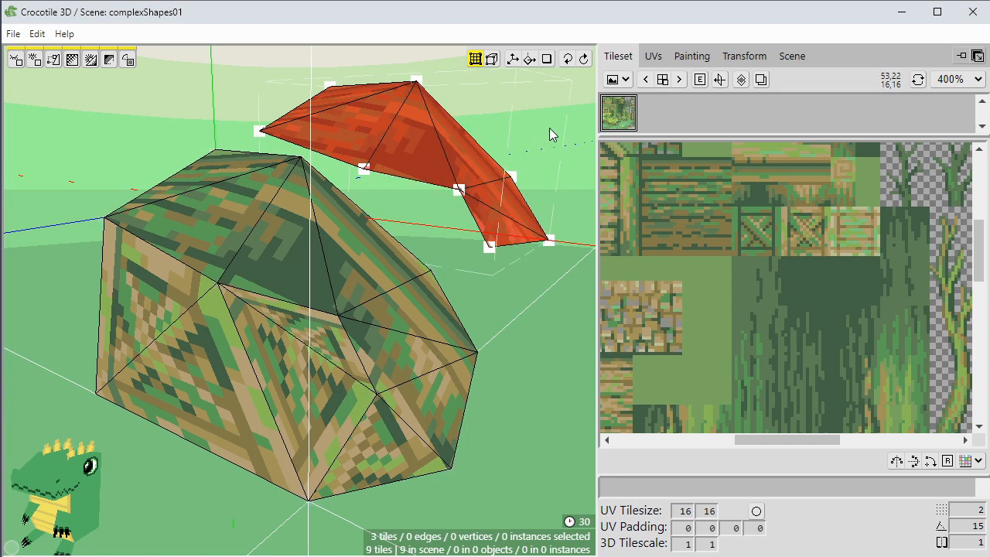
pyautogui.press('g')
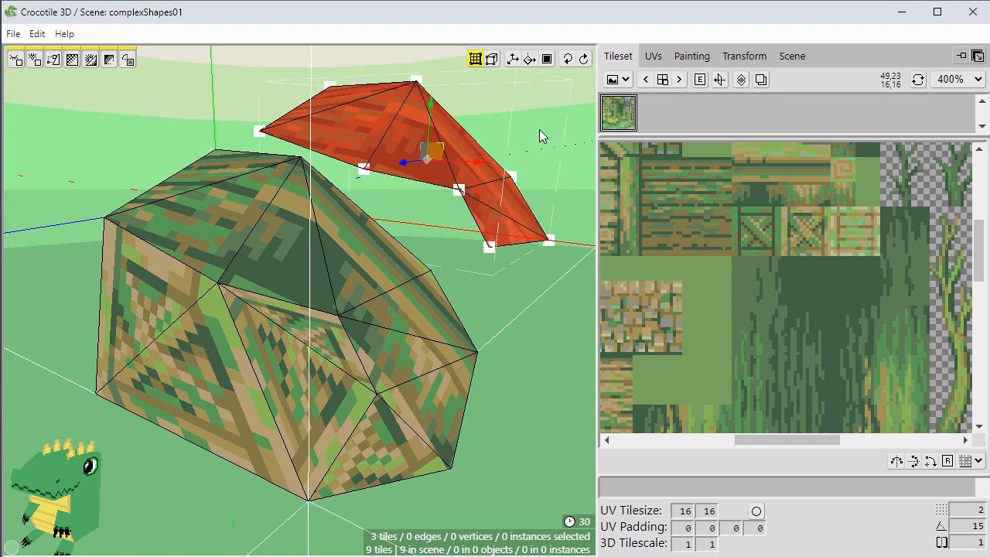
pyautogui.click(546, 61)
pyautogui.click(547, 61)
pyautogui.press('space')
pyautogui.moveTo(529, 127)
pyautogui.mouseDown()
pyautogui.moveTo(542, 145)
pyautogui.moveTo(538, 136)
pyautogui.mouseUp()
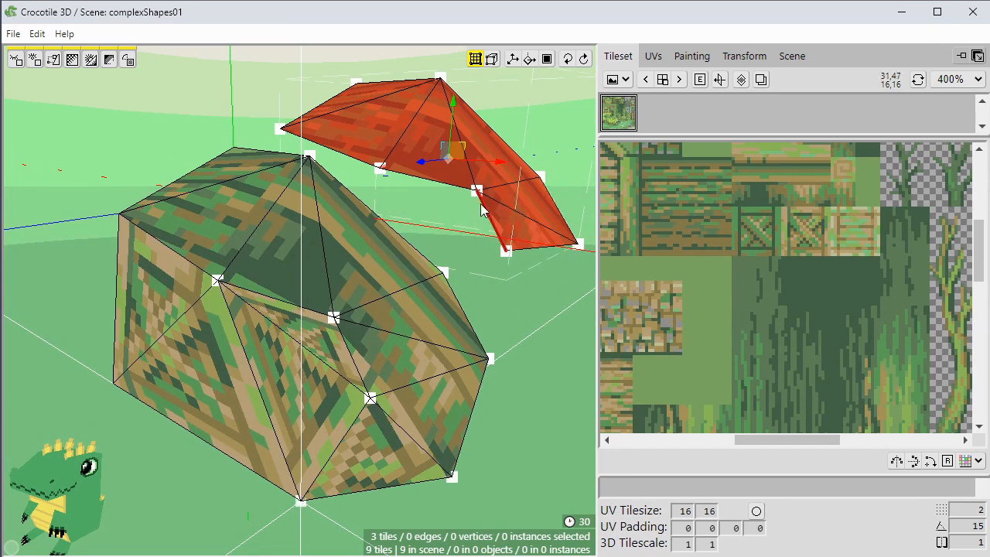
pyautogui.moveTo(455, 168); pyautogui.dragTo(413, 190)
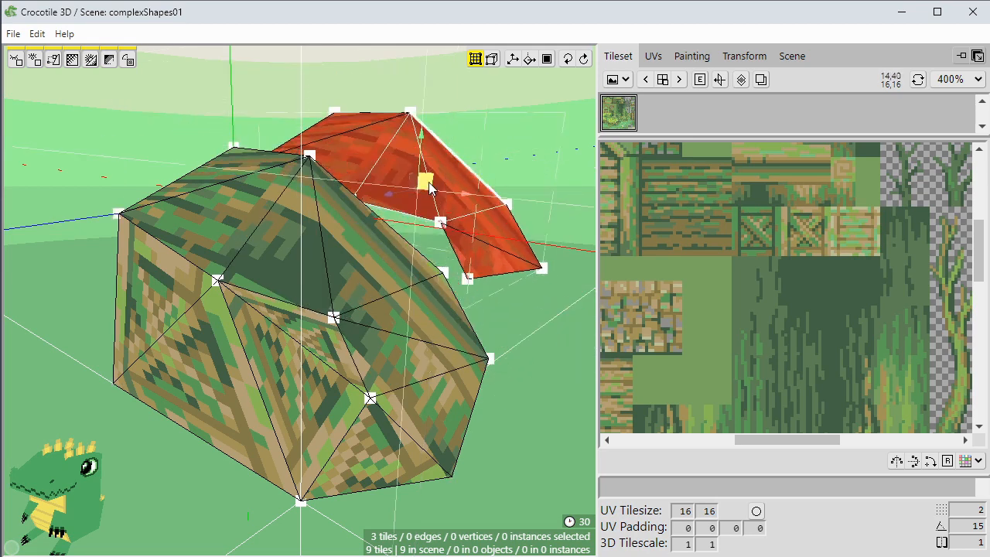
pyautogui.hotkey('ctrl', 'z')
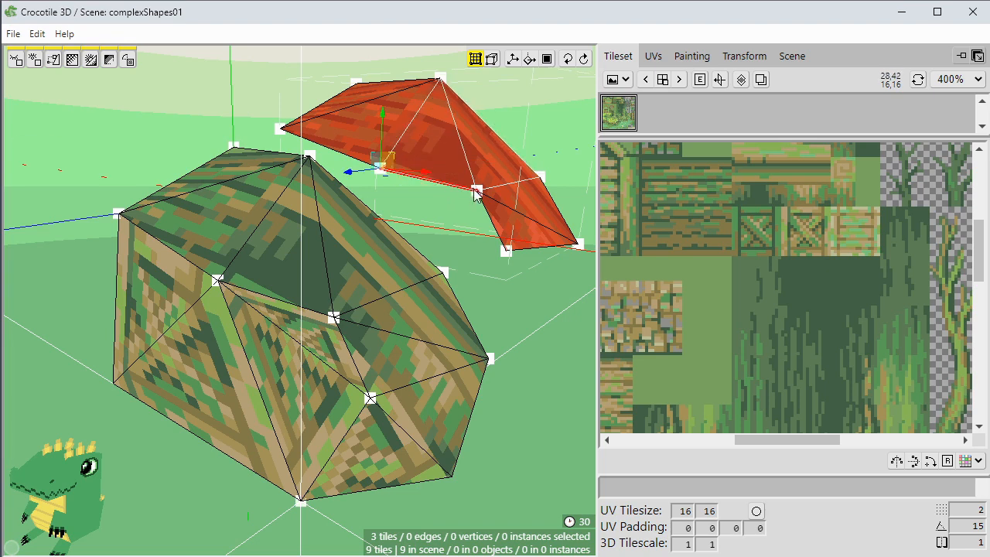
# Place the gizmo on the copy's inner corner vertex and snap the whole copy by it onto the original strip's peak vertex.
pyautogui.click(384, 169)
pyautogui.press('space')
pyautogui.moveTo(416, 218)
pyautogui.mouseDown()
pyautogui.moveTo(448, 220)
pyautogui.moveTo(416, 218)
pyautogui.mouseUp()
pyautogui.moveTo(416, 218); pyautogui.dragTo(426, 227, button='right')
pyautogui.moveTo(416, 218); pyautogui.dragTo(422, 218)
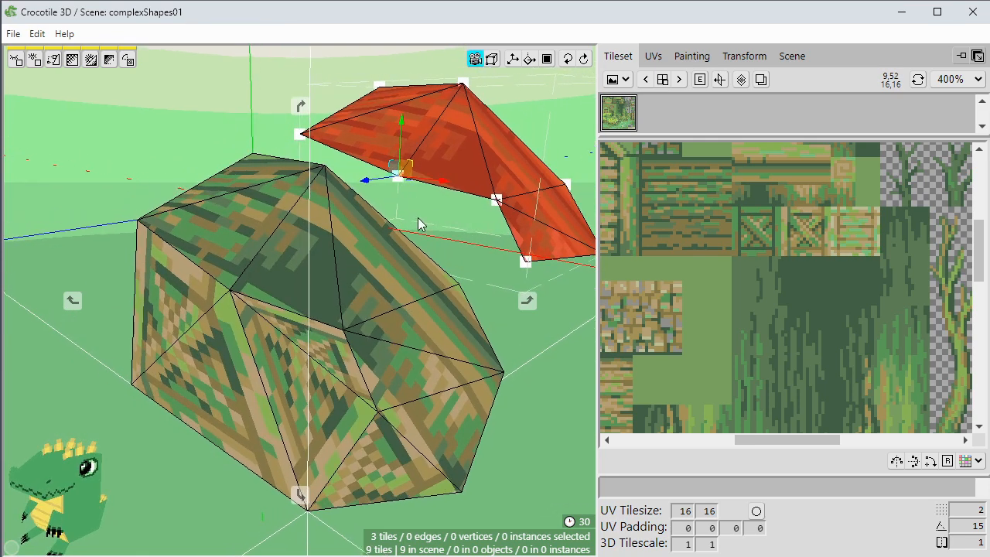
pyautogui.press('space')
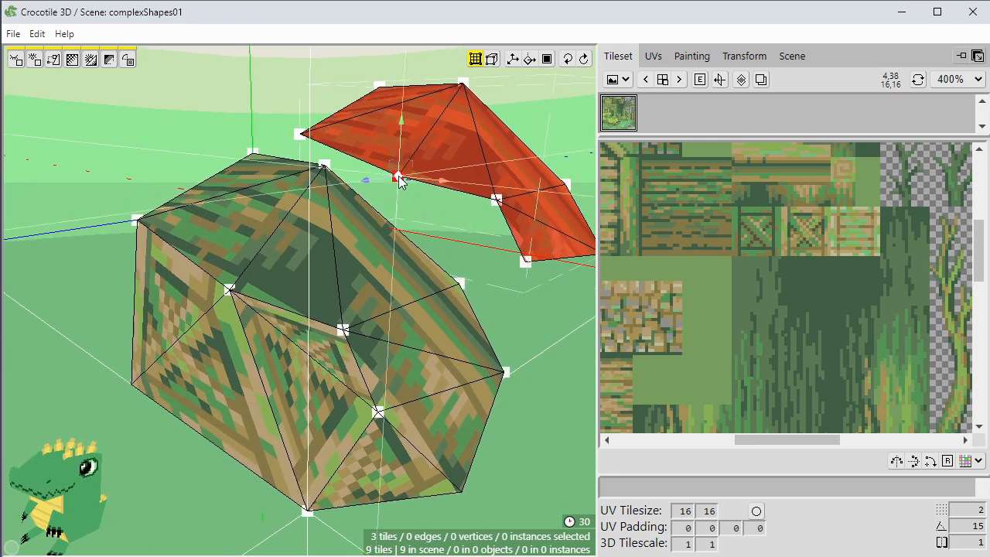
pyautogui.moveTo(397, 175); pyautogui.dragTo(422, 165)
pyautogui.press('space')
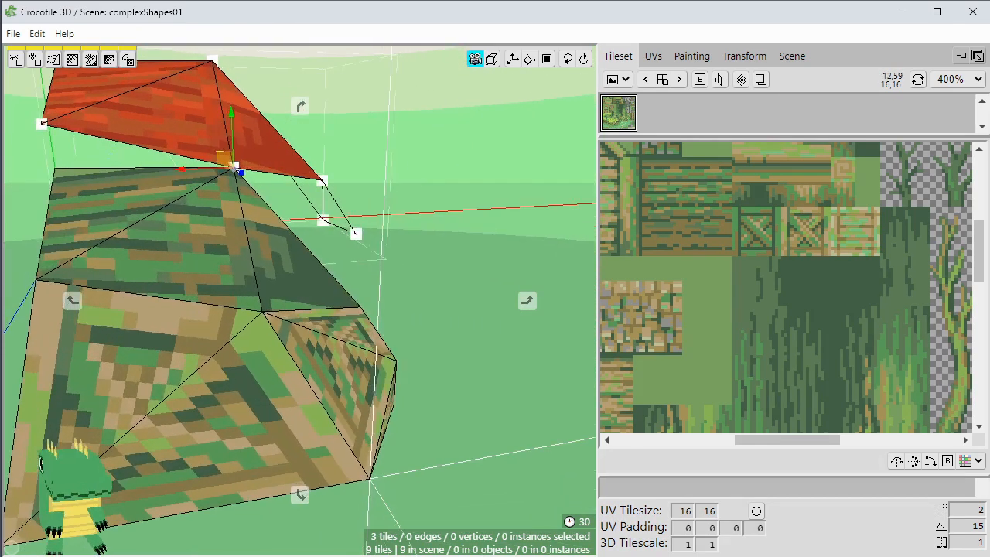
pyautogui.moveTo(323, 166); pyautogui.dragTo(276, 235)
pyautogui.press('space')
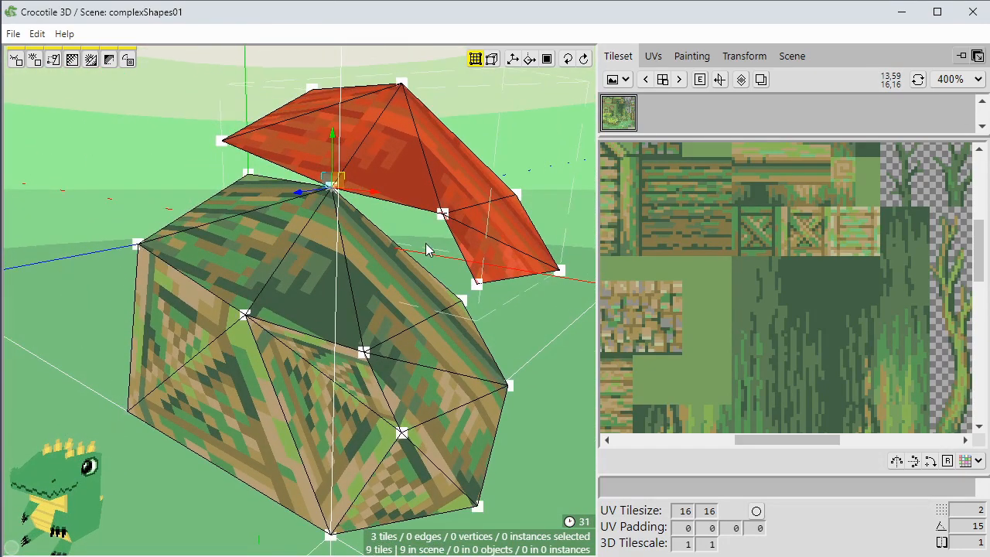
# Select only the copied strip's end tile and snap its upper inner corner onto the original strip's outer vertex.
pyautogui.click(425, 243)
pyautogui.click(495, 236)
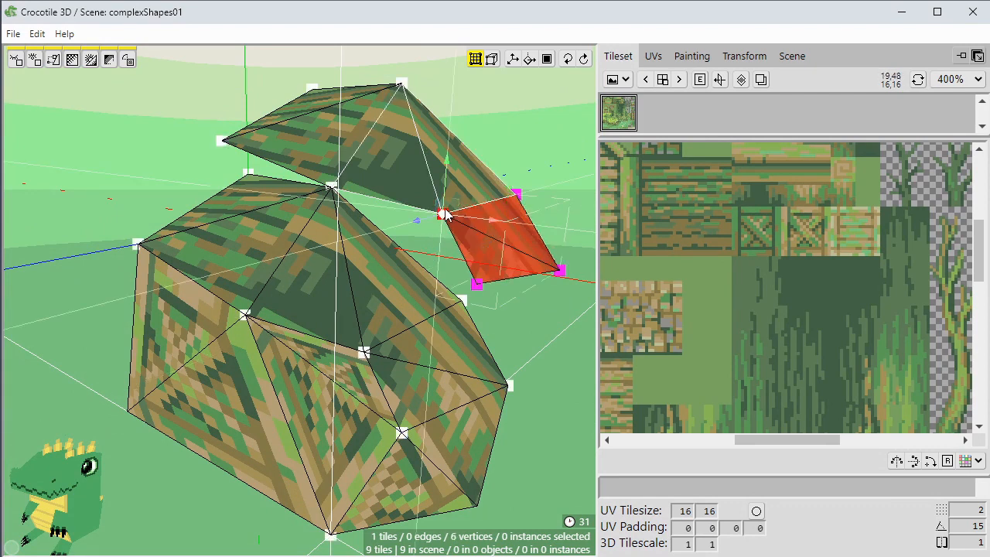
pyautogui.moveTo(443, 214); pyautogui.dragTo(466, 303)
pyautogui.press('space')
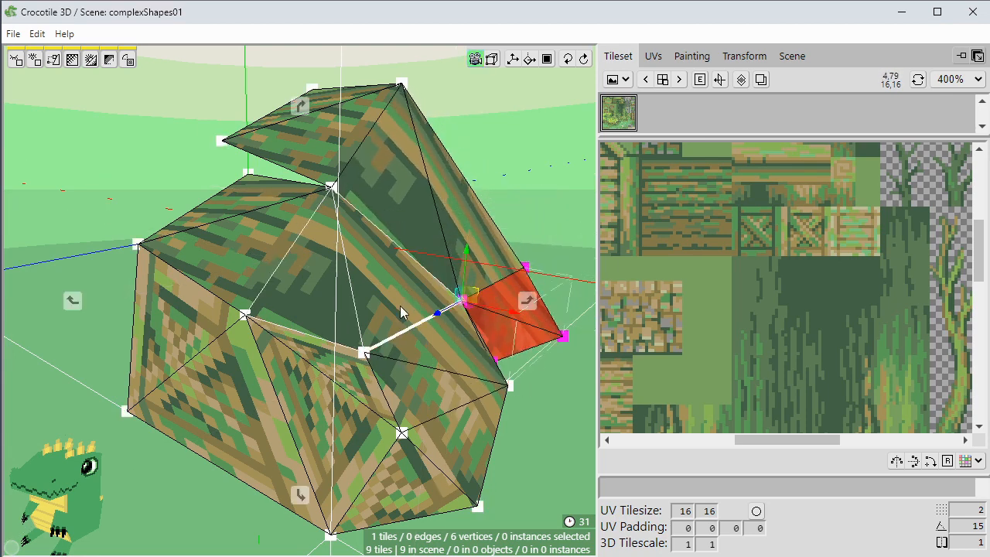
pyautogui.moveTo(399, 306); pyautogui.dragTo(398, 305)
# Select the end tile's free lower edge and snap its near corner onto the next outer vertex of the original strip.
pyautogui.click(507, 332)
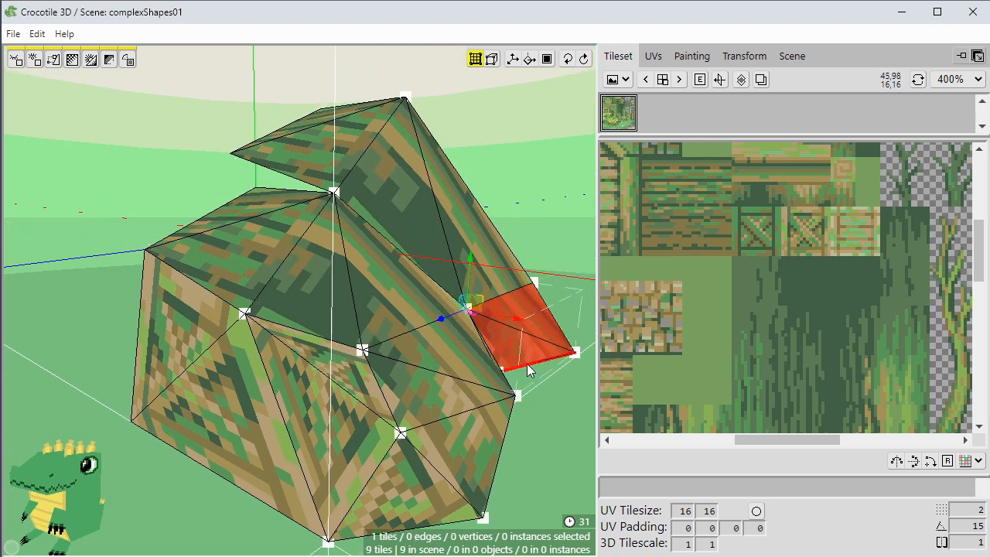
pyautogui.click(527, 365)
pyautogui.click(528, 365)
pyautogui.click(528, 365)
pyautogui.click(529, 364)
pyautogui.click(531, 346)
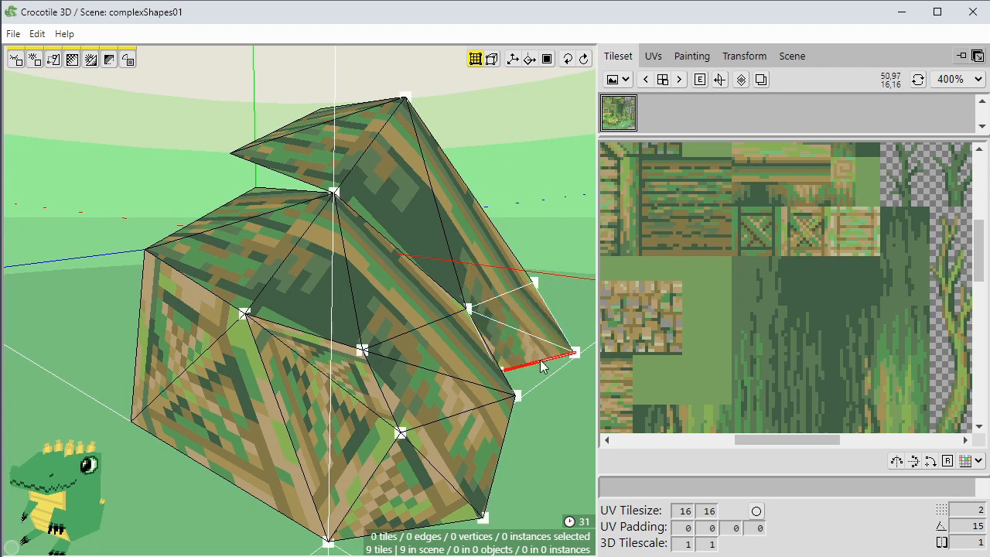
pyautogui.click(540, 368)
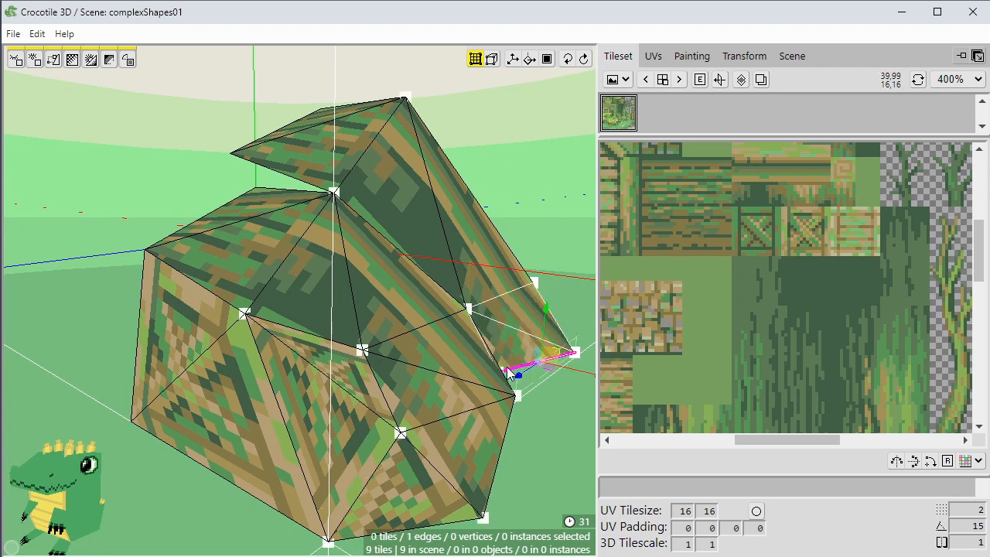
pyautogui.moveTo(505, 369); pyautogui.dragTo(548, 425)
pyautogui.press('space')
pyautogui.moveTo(371, 309)
pyautogui.mouseDown()
pyautogui.moveTo(344, 303)
pyautogui.moveTo(371, 306)
pyautogui.mouseUp()
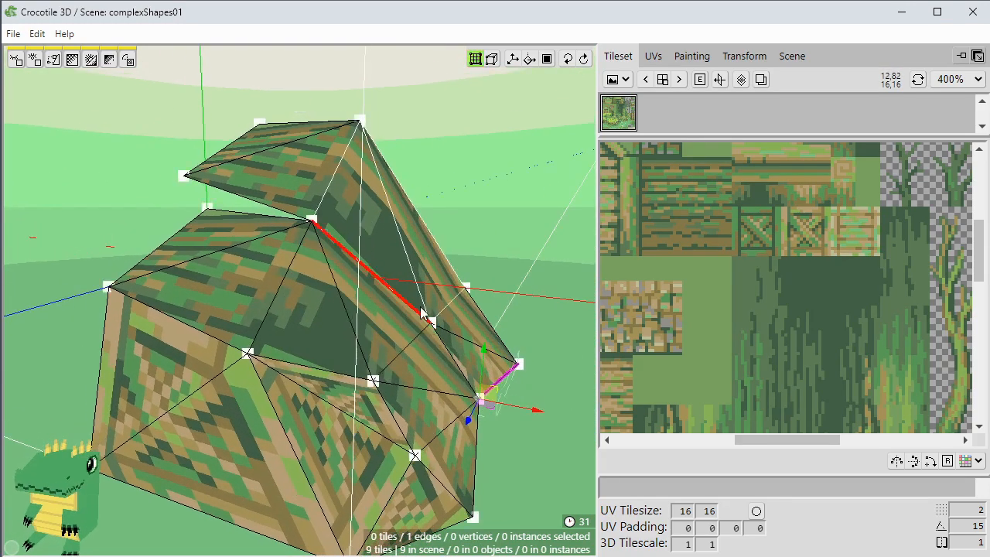
pyautogui.press('Escape')
# Select the edge at the copy's other end and snap its near corner onto the original strip's rear vertex.
pyautogui.click(195, 176)
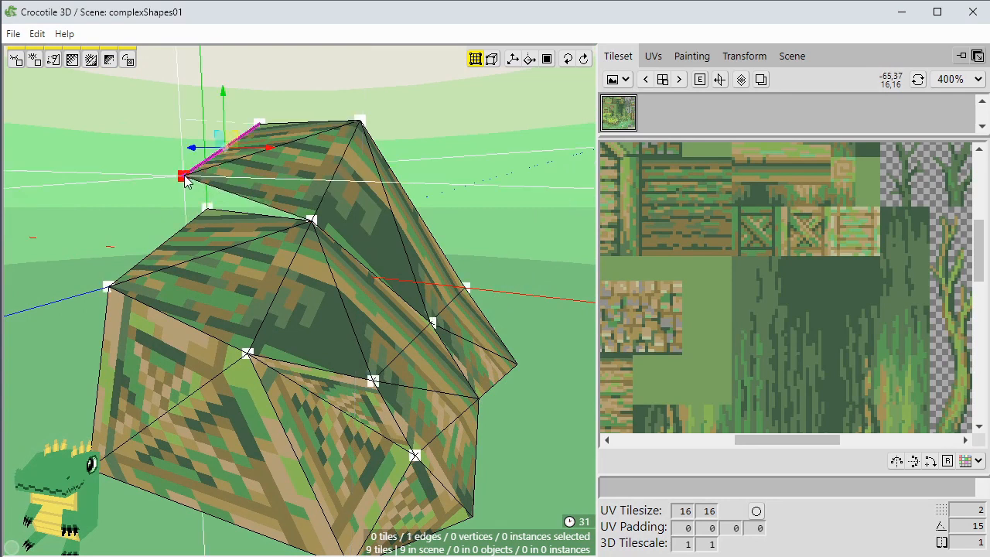
pyautogui.rightClick(184, 177)
pyautogui.moveTo(187, 178); pyautogui.dragTo(211, 210)
pyautogui.press('Escape')
pyautogui.press('space')
pyautogui.moveTo(349, 214)
pyautogui.mouseDown()
pyautogui.moveTo(396, 219)
pyautogui.moveTo(263, 215)
pyautogui.moveTo(349, 224)
pyautogui.mouseUp()
pyautogui.moveTo(366, 257)
pyautogui.mouseDown()
pyautogui.moveTo(369, 244)
pyautogui.moveTo(355, 242)
pyautogui.mouseUp()
pyautogui.click(479, 152)
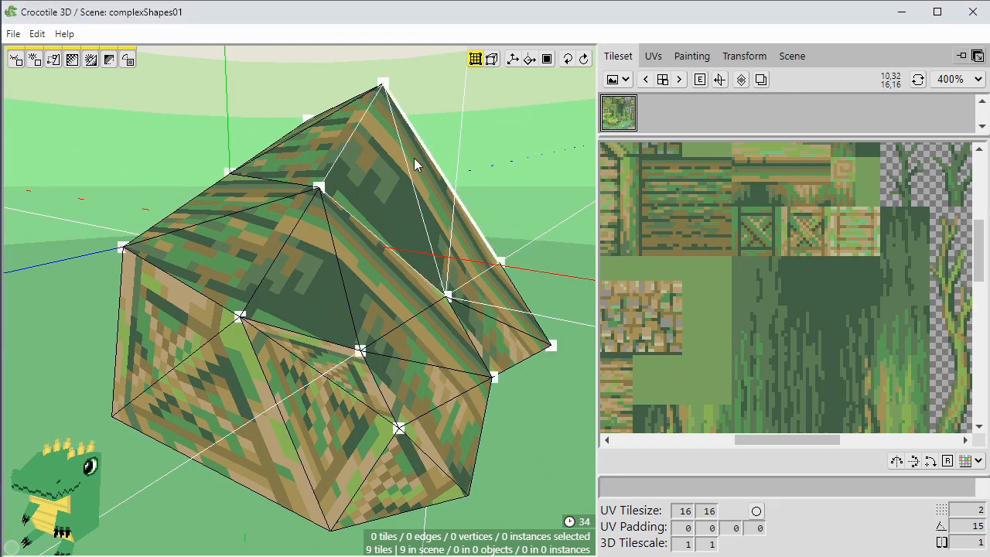
# Select the shared vertices at the strip's peak and the next seam corner and try raising them together.
pyautogui.click(319, 189)
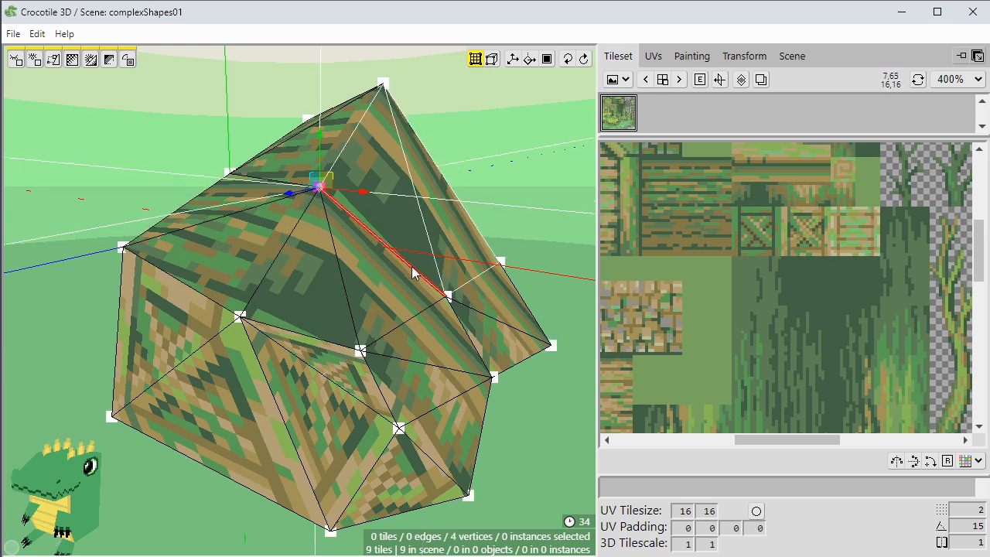
pyautogui.keyDown('shift'); pyautogui.click(449, 294); pyautogui.keyUp('shift')
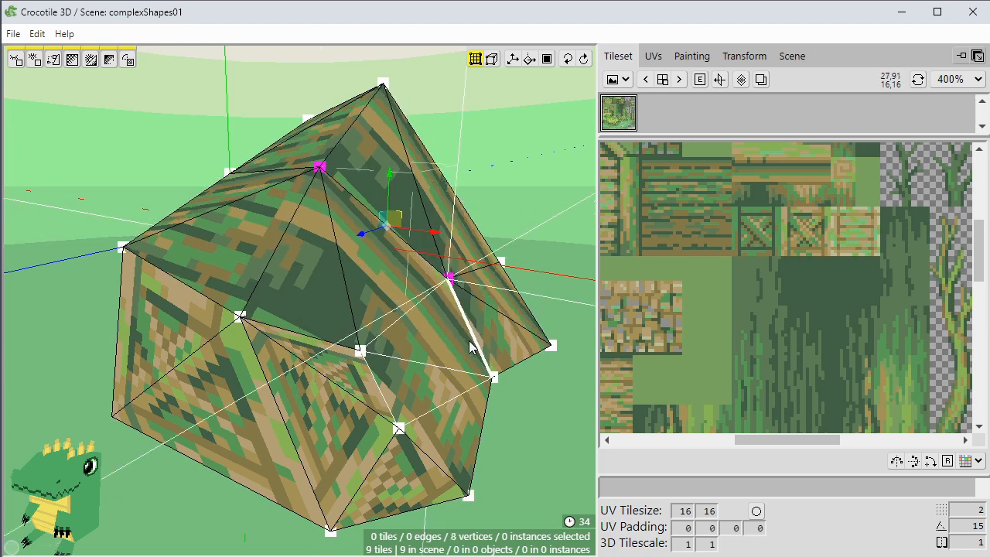
pyautogui.keyDown('ctrl'); pyautogui.click(320, 189); pyautogui.keyUp('ctrl')
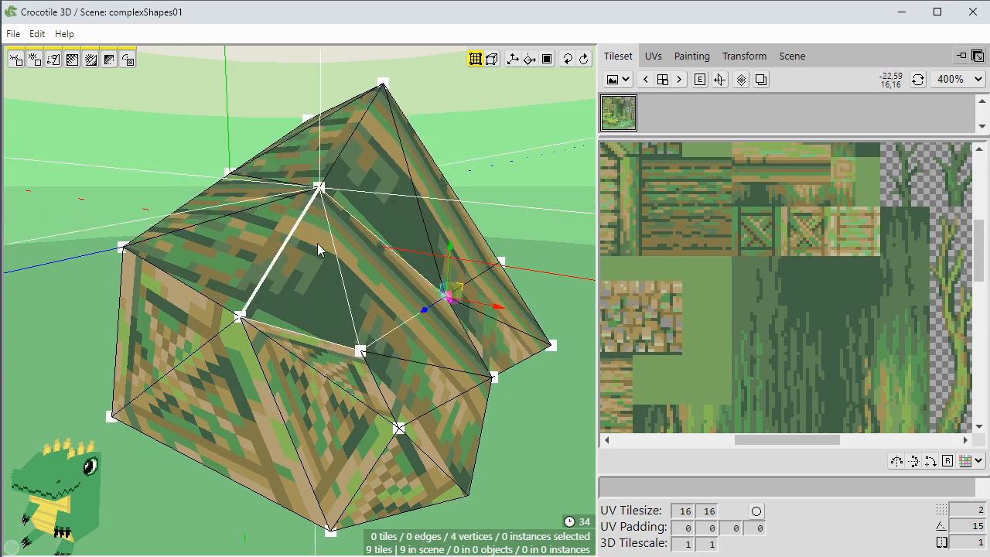
# Clear the vertex selection and try raising a single tile's vertex at the front peak separately from its neighbours.
pyautogui.press('w')
pyautogui.press('s')
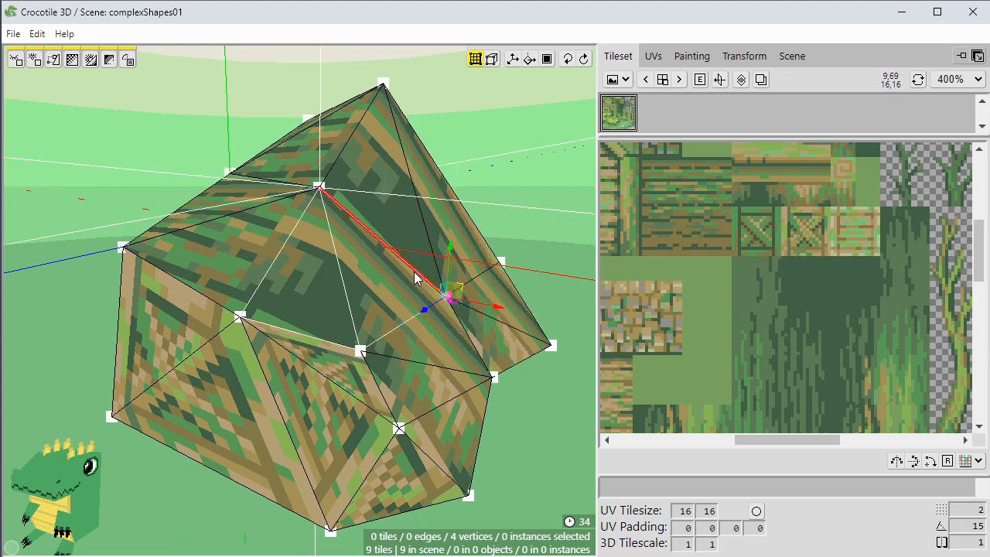
pyautogui.click(412, 237)
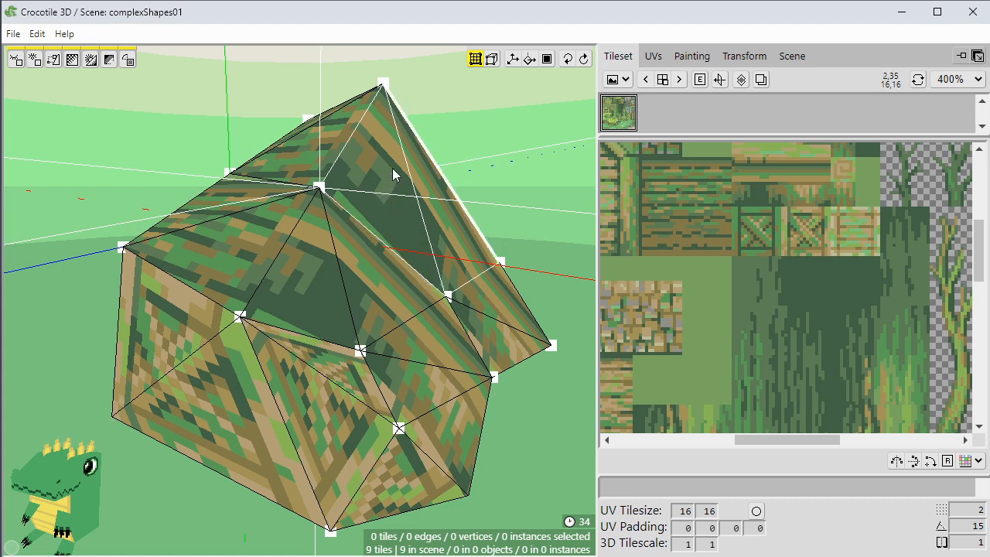
pyautogui.click(349, 190)
pyautogui.press('w')
pyautogui.press('s')
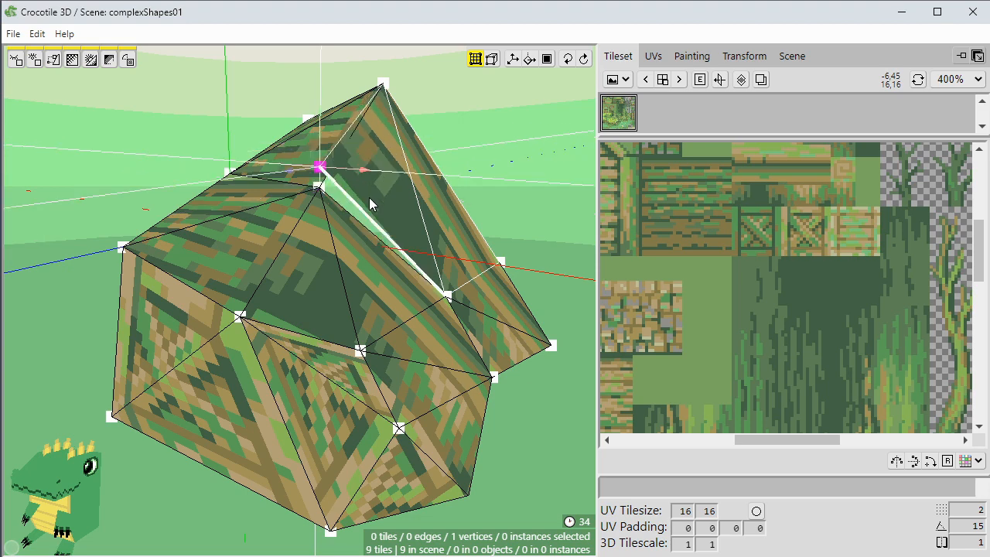
# Merge the raised tile's vertex with the front peak's other vertices to close the gap, and deselect them.
pyautogui.click(364, 187)
pyautogui.click(292, 233)
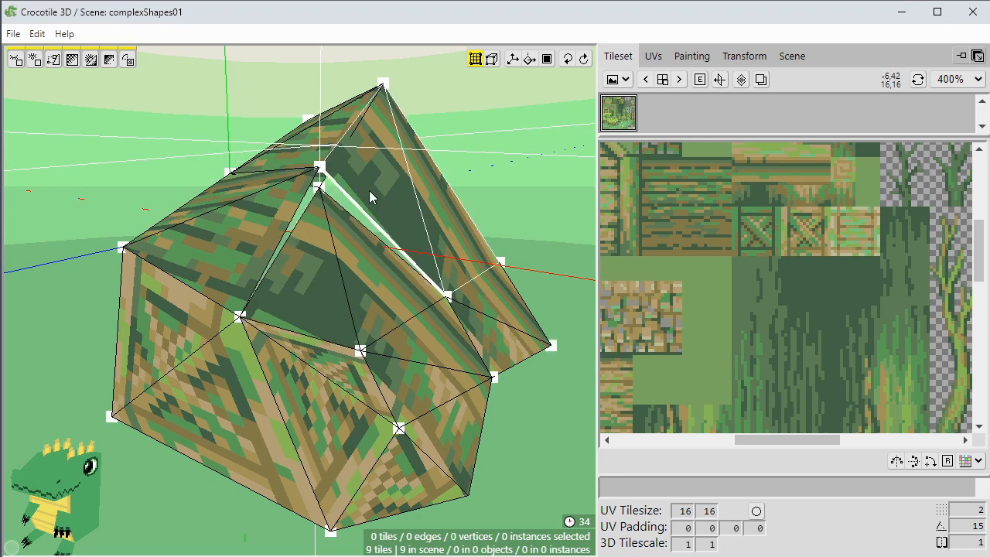
pyautogui.keyDown('shift'); pyautogui.click(302, 201); pyautogui.keyUp('shift')
pyautogui.press('m')
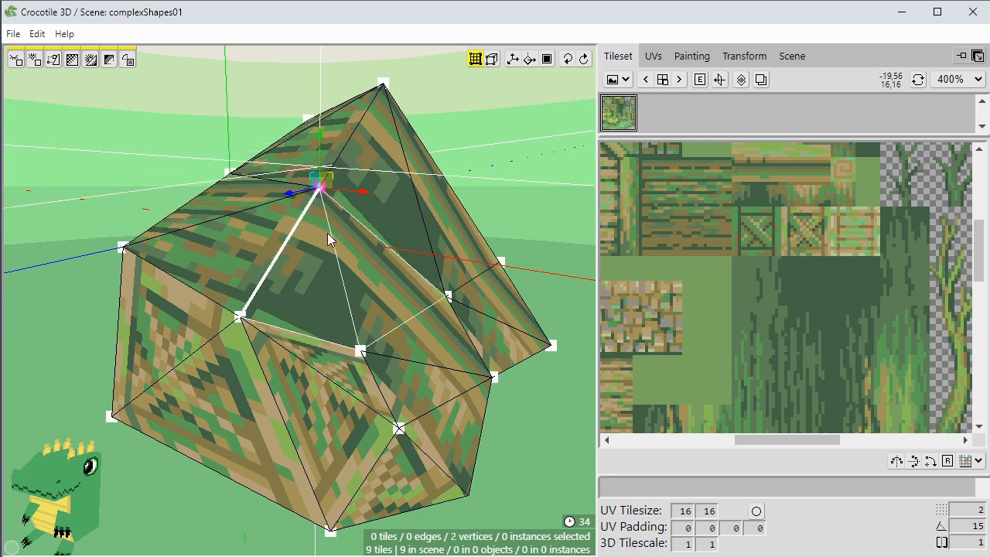
pyautogui.click(73, 158)
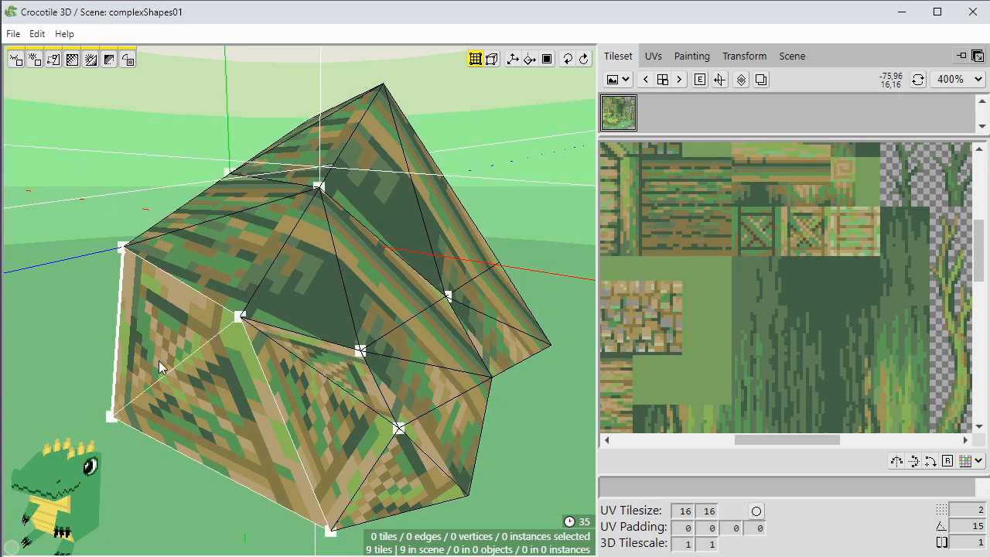
# Select the two front-facing side tiles, unwrap their UVs together, and move the UV island to the tileset's plain green area.
pyautogui.click(191, 384)
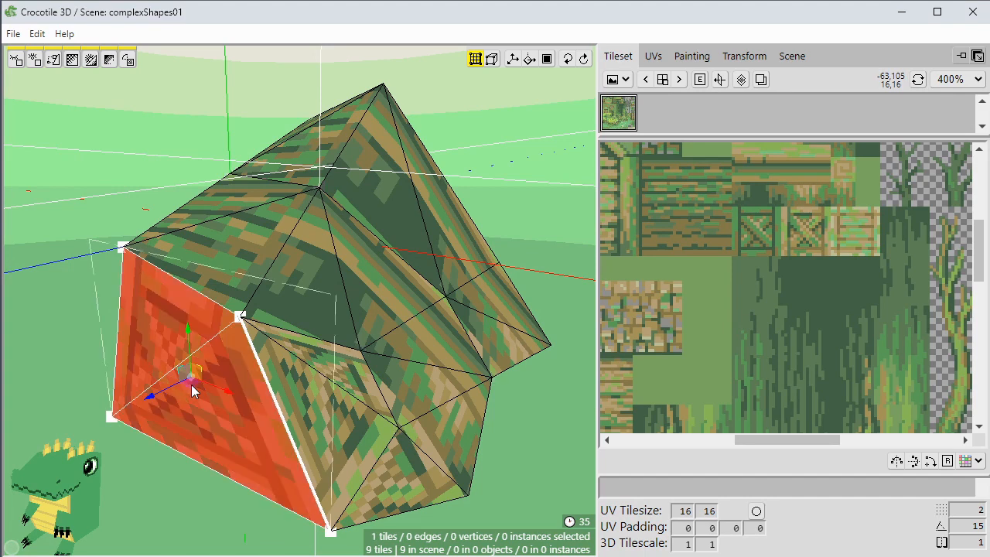
pyautogui.keyDown('shift'); pyautogui.click(304, 382); pyautogui.keyUp('shift')
pyautogui.click(654, 55)
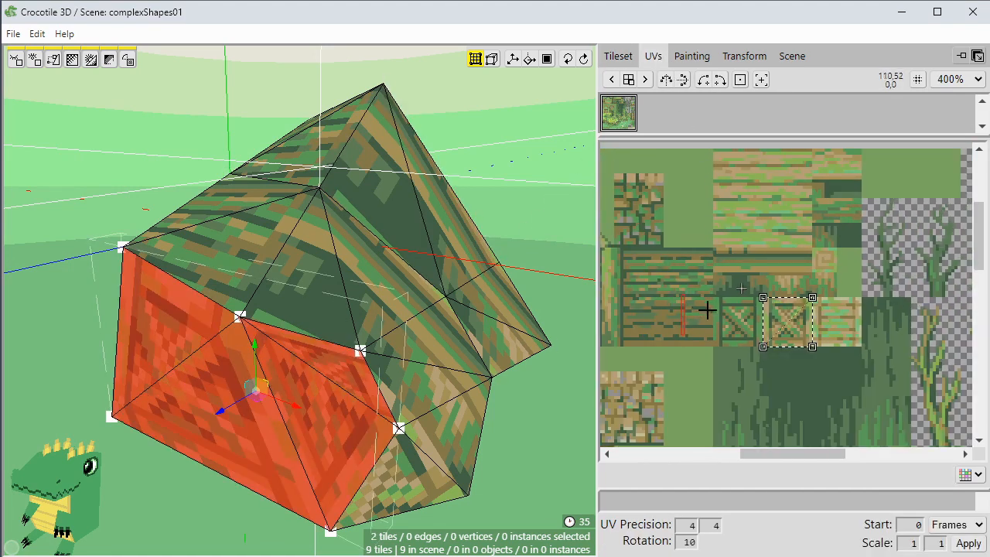
pyautogui.press('u')
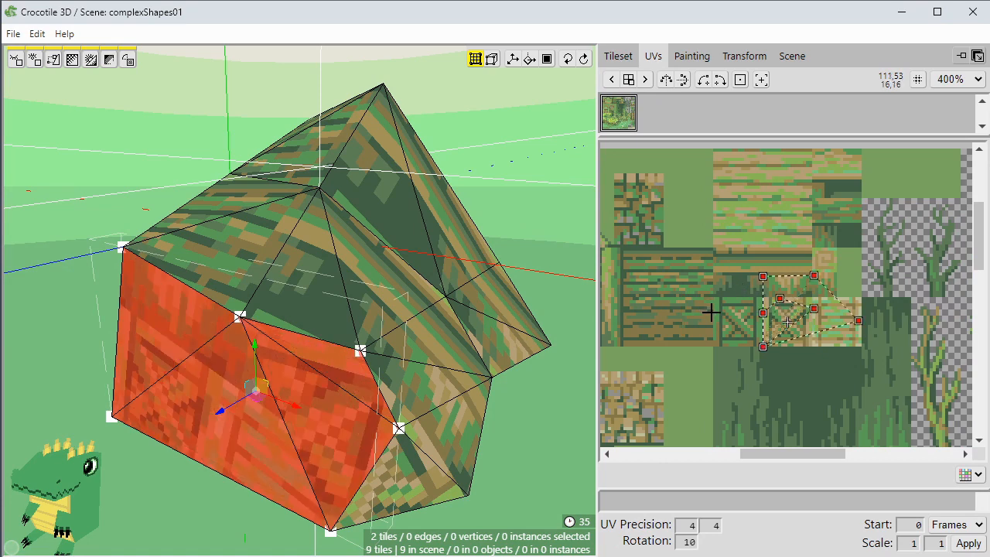
pyautogui.moveTo(769, 289); pyautogui.dragTo(671, 177)
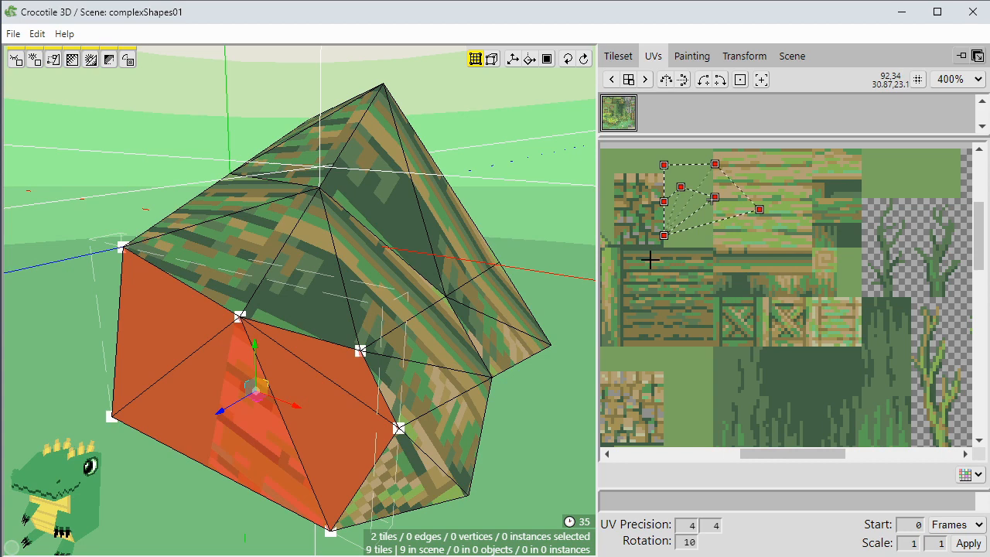
# Select the three tiles of the rear roof strip, unwrap them together, and move their UV island over the tree artwork.
pyautogui.click(554, 222)
pyautogui.click(354, 158)
pyautogui.keyDown('shift'); pyautogui.click(338, 124); pyautogui.keyUp('shift')
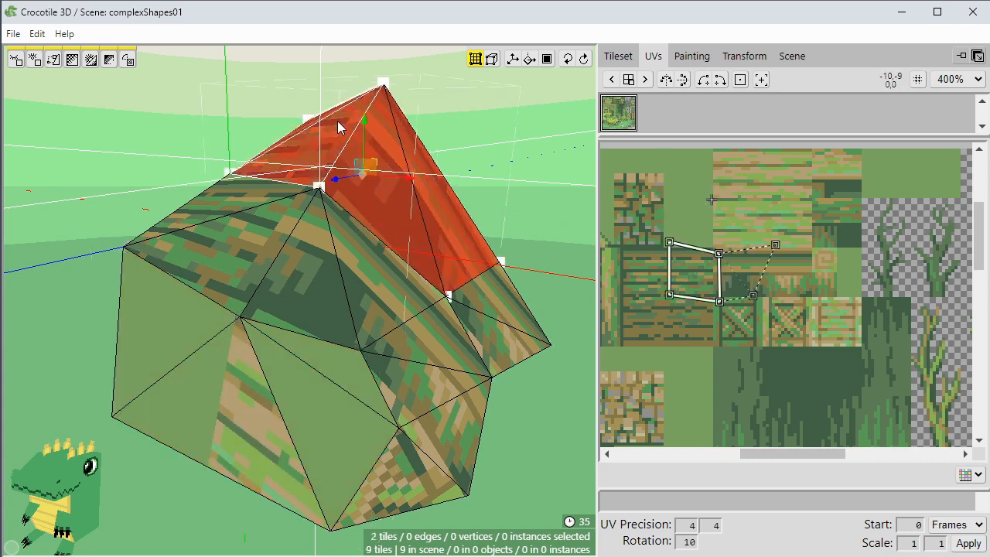
pyautogui.keyDown('shift'); pyautogui.click(493, 313); pyautogui.keyUp('shift')
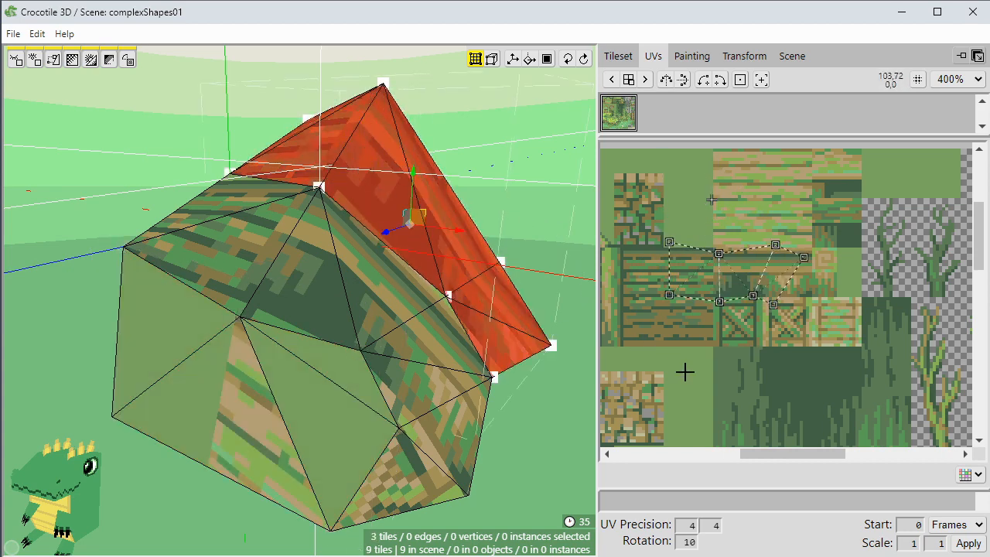
pyautogui.moveTo(653, 215); pyautogui.dragTo(828, 347)
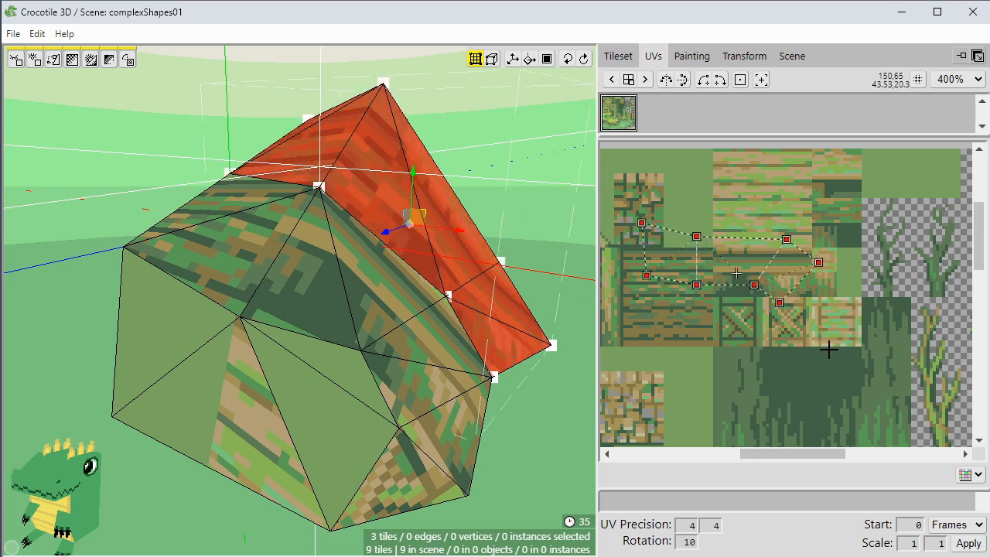
pyautogui.moveTo(775, 283); pyautogui.dragTo(810, 350)
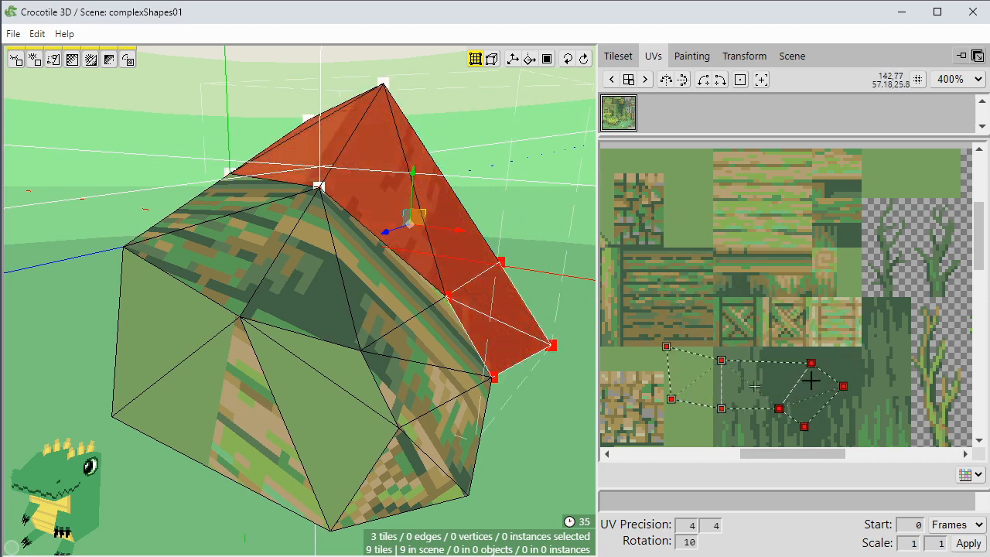
pyautogui.moveTo(770, 380); pyautogui.dragTo(875, 278)
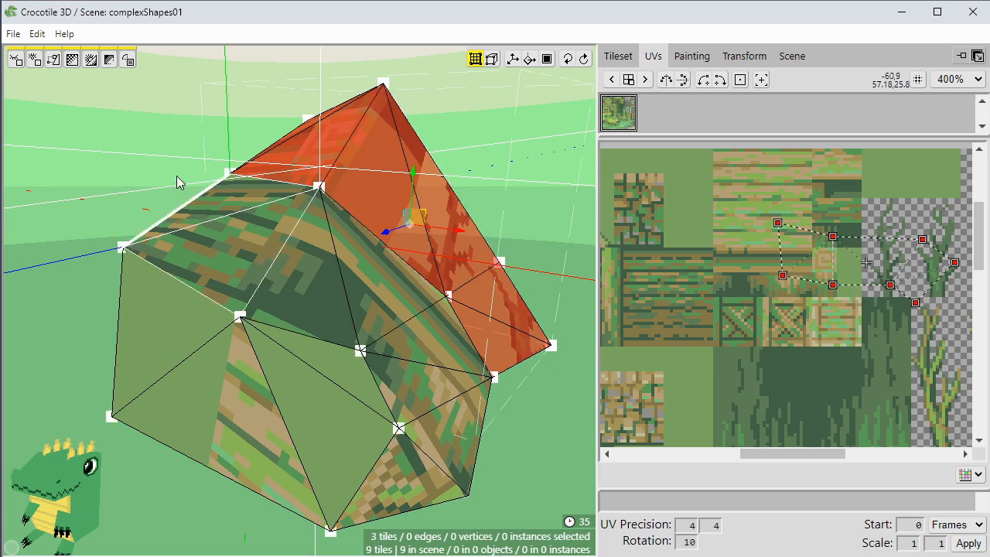
# Select all tiles of the shape and shift the central UV island slightly down.
pyautogui.click(152, 166)
pyautogui.hotkey('ctrl', 'a')
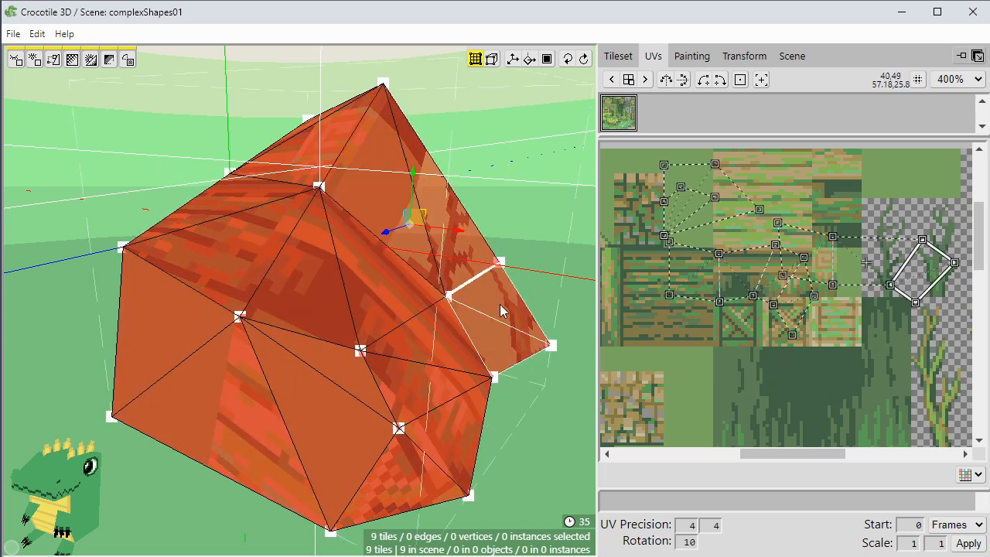
pyautogui.click(707, 285)
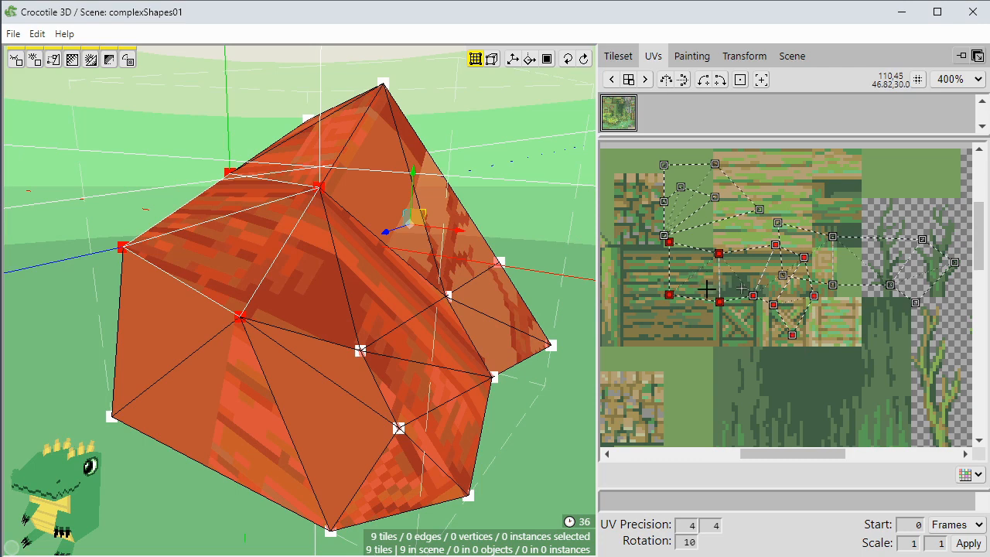
pyautogui.moveTo(707, 289)
pyautogui.mouseDown()
pyautogui.moveTo(707, 315)
pyautogui.moveTo(709, 302)
pyautogui.mouseUp()
pyautogui.click(758, 352)
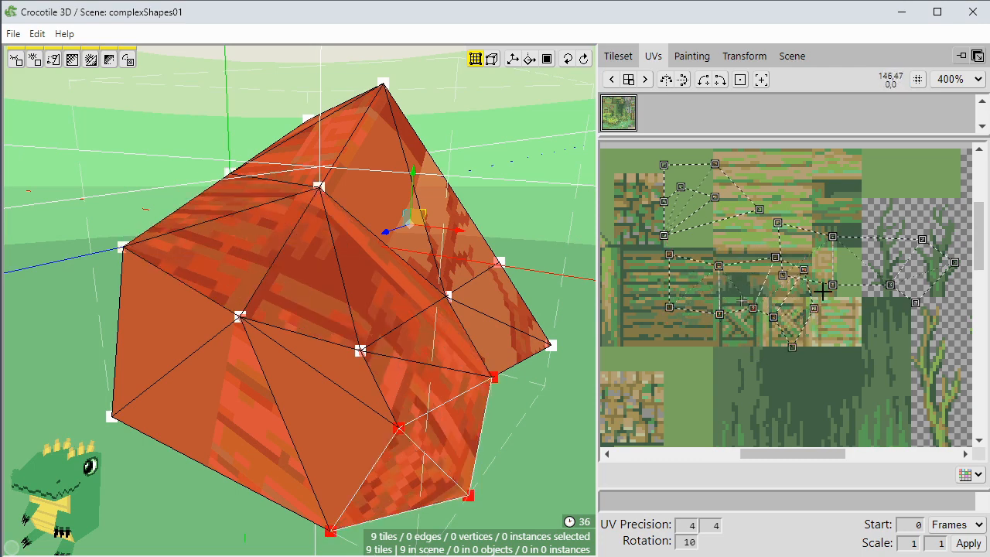
# Move the two front side tiles' UVs against the lower edges of the central UV island.
pyautogui.click(729, 207)
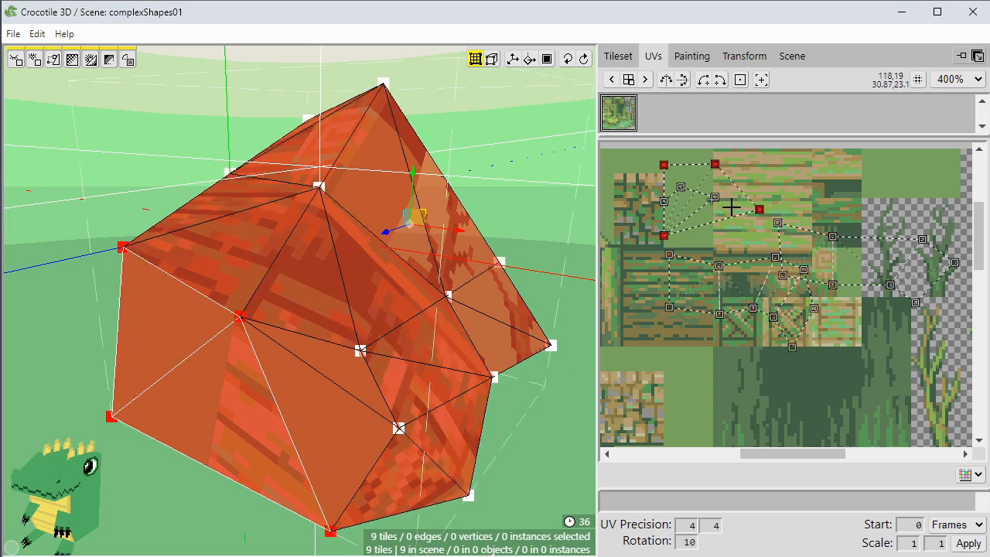
pyautogui.moveTo(730, 200); pyautogui.dragTo(735, 361)
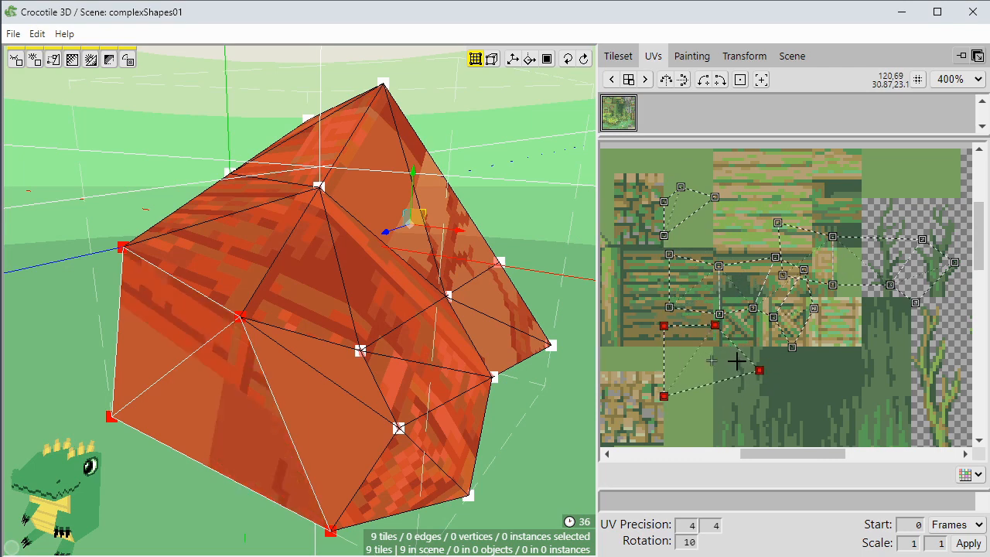
pyautogui.moveTo(685, 330); pyautogui.dragTo(694, 307)
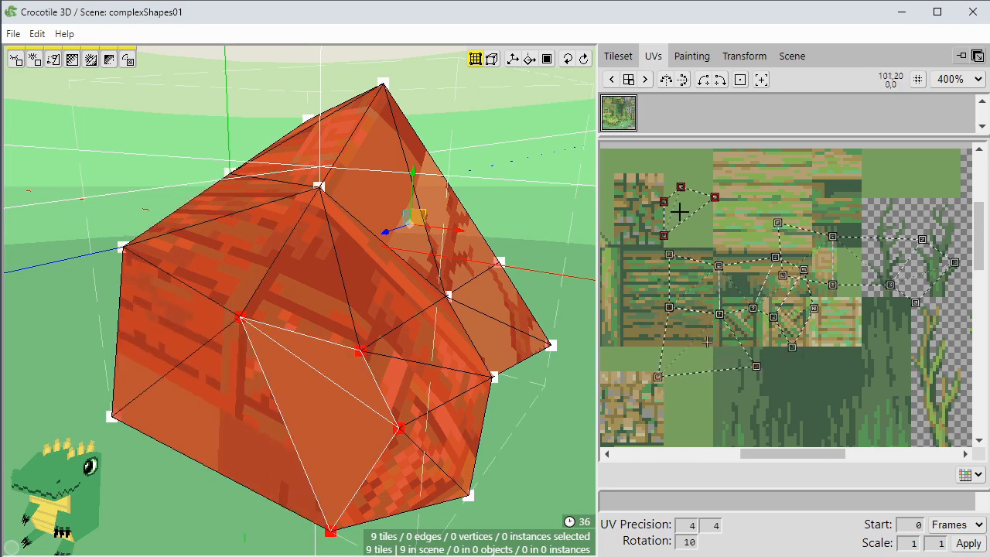
pyautogui.click(765, 229)
pyautogui.moveTo(679, 220); pyautogui.dragTo(769, 313)
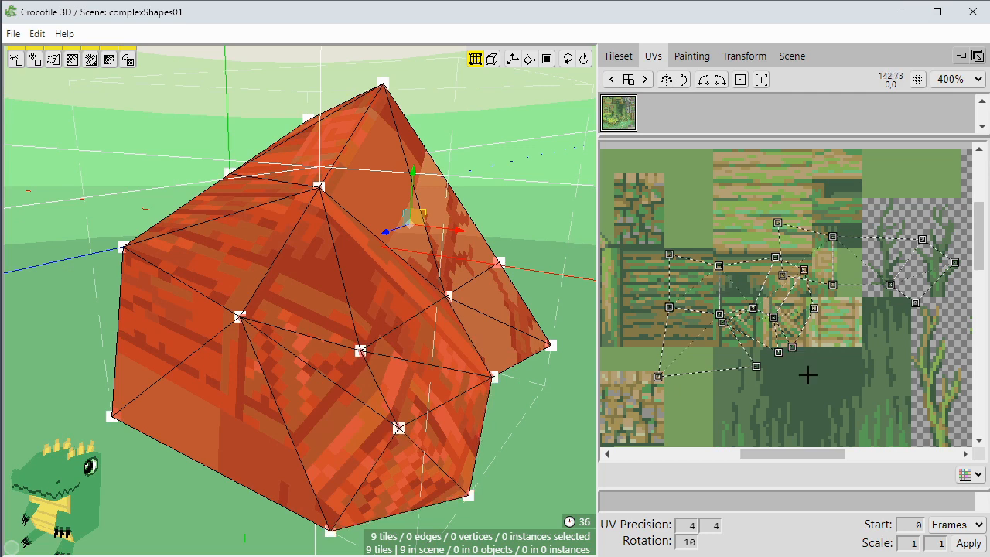
# Move the rear roof strip's UV island against the upper edge of the central UV island.
pyautogui.scroll(1, 804, 260)
pyautogui.scroll(-1, 805, 259)
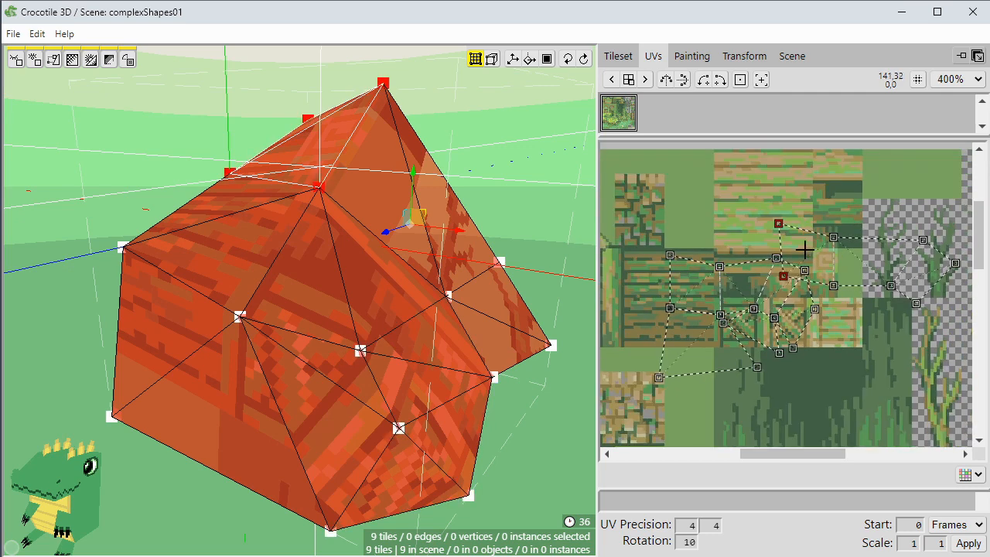
pyautogui.moveTo(817, 251); pyautogui.dragTo(740, 265)
pyautogui.scroll(3, 692, 285)
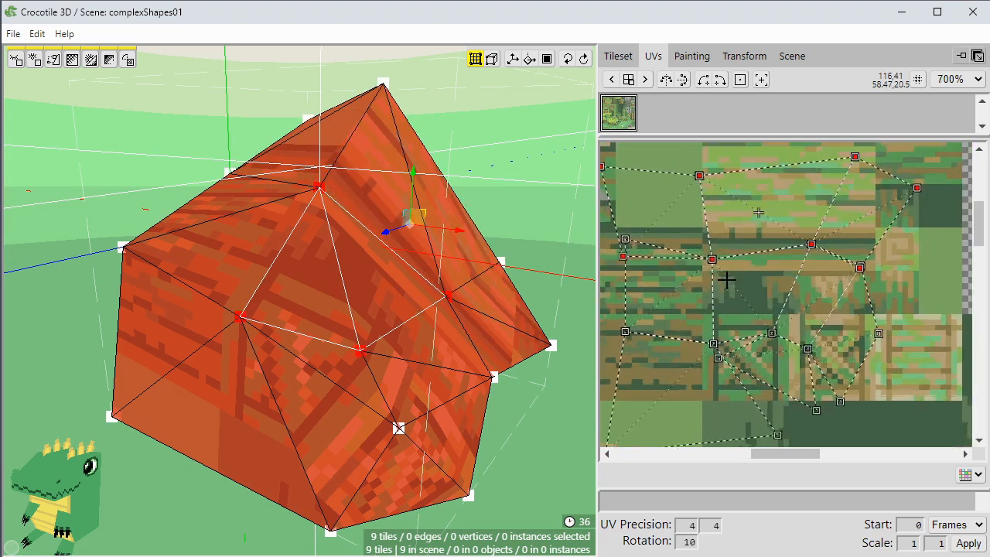
# Snap the two neighbouring UV corner points together at the left end of the seam between the roof and central islands.
pyautogui.moveTo(688, 289); pyautogui.dragTo(733, 304, button='middle')
pyautogui.scroll(-1, 733, 306)
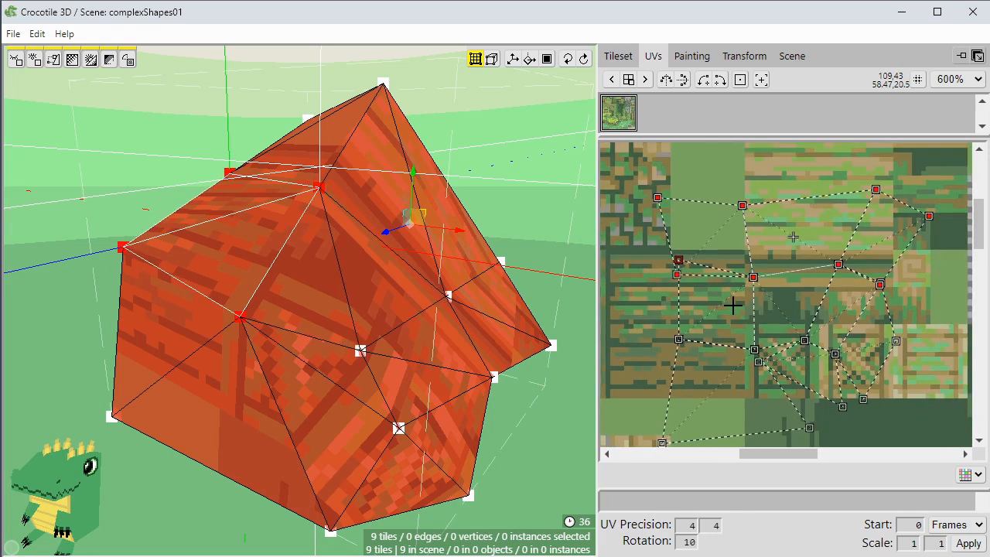
pyautogui.scroll(2, 733, 305)
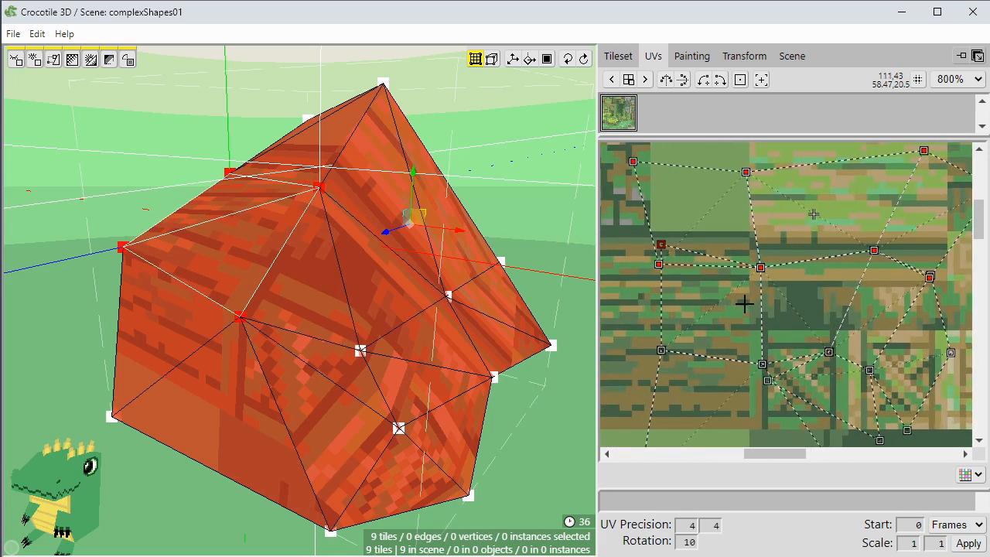
pyautogui.moveTo(747, 304); pyautogui.dragTo(767, 321, button='middle')
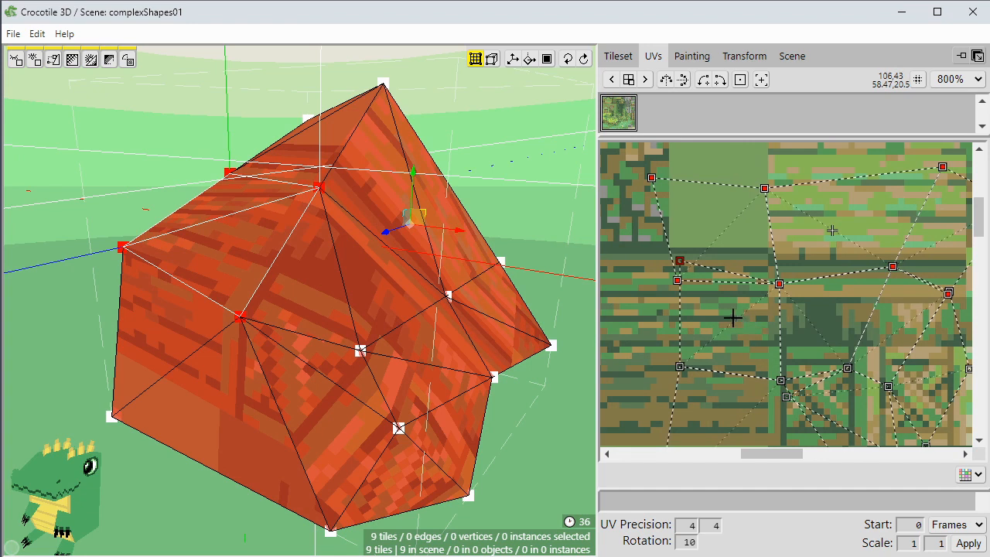
pyautogui.click(663, 305)
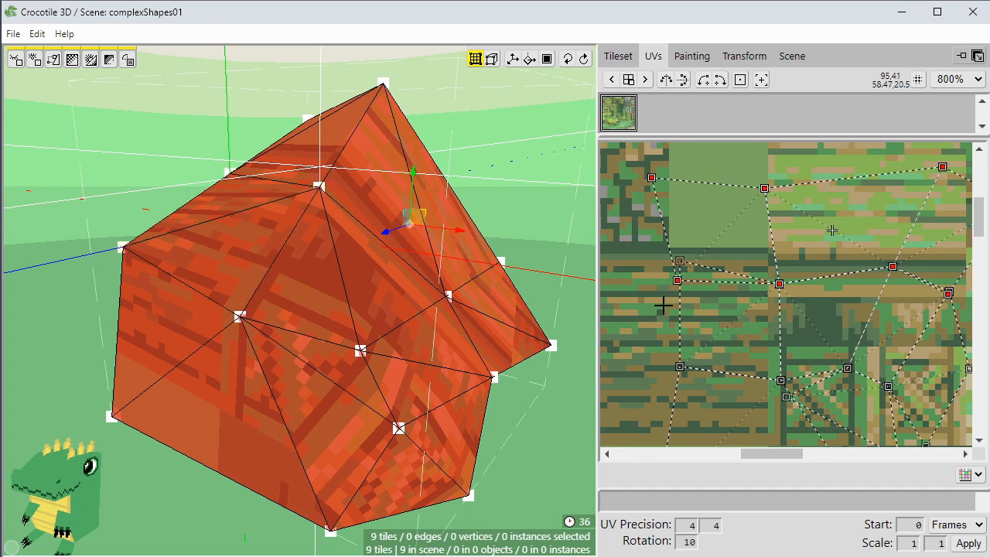
pyautogui.press('v')
pyautogui.click(679, 260)
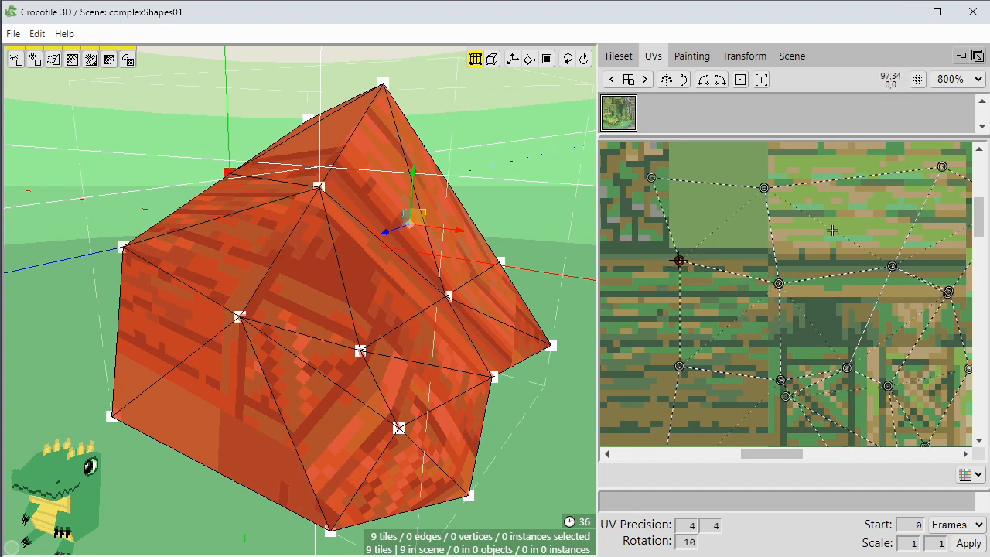
pyautogui.press('v')
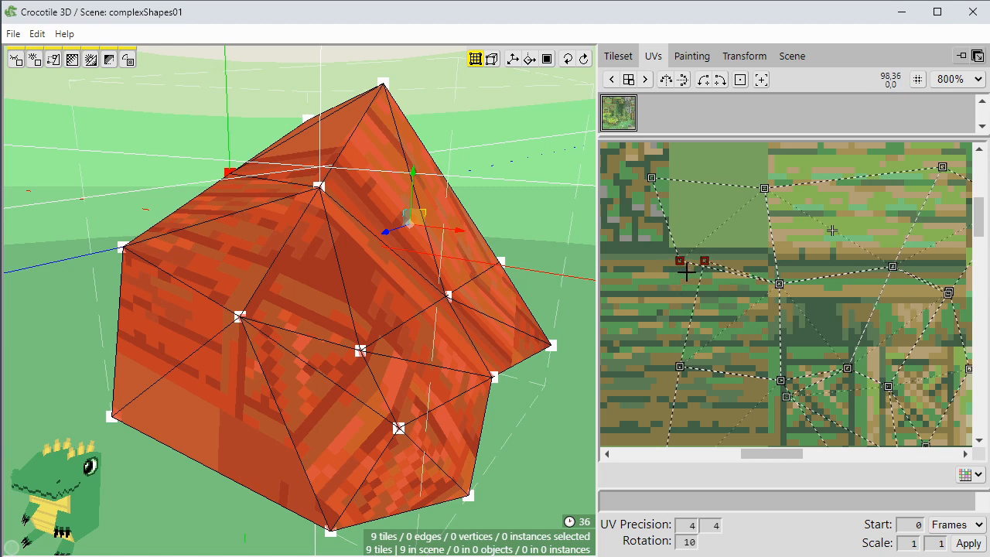
pyautogui.moveTo(686, 271)
pyautogui.mouseDown()
pyautogui.moveTo(677, 266)
pyautogui.moveTo(693, 260)
pyautogui.moveTo(680, 260)
pyautogui.mouseUp()
pyautogui.press('v')
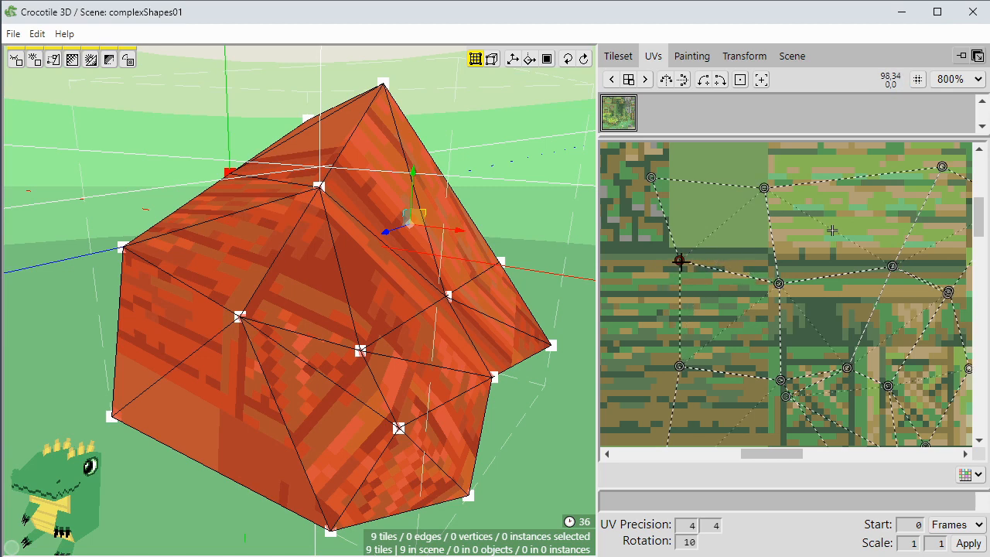
pyautogui.doubleClick(680, 260)
# Snap the overlapping UV corner points together at the right end of the seam between the roof and central islands.
pyautogui.moveTo(872, 309); pyautogui.dragTo(813, 297, button='middle')
pyautogui.click(887, 278)
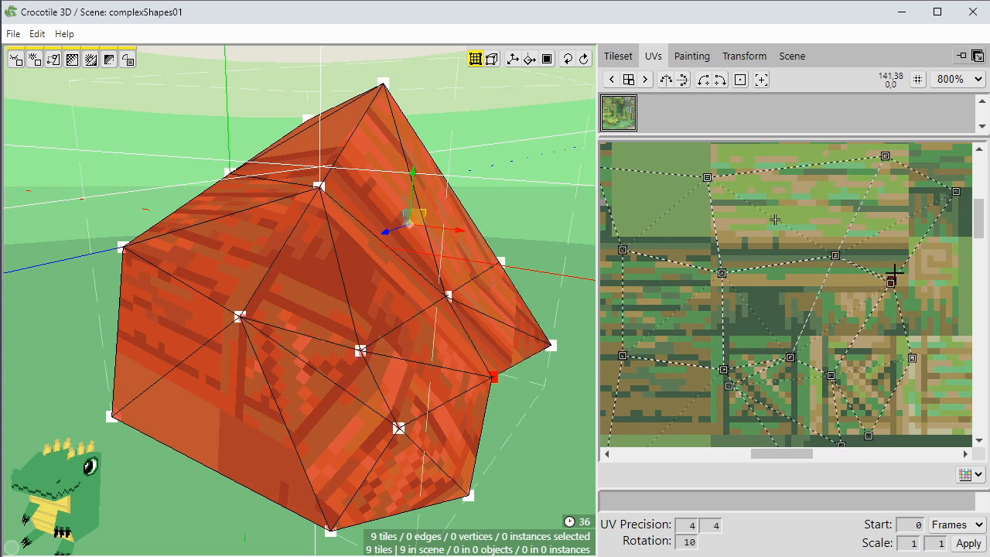
pyautogui.moveTo(894, 273); pyautogui.dragTo(890, 277)
pyautogui.press('v')
pyautogui.click(890, 278)
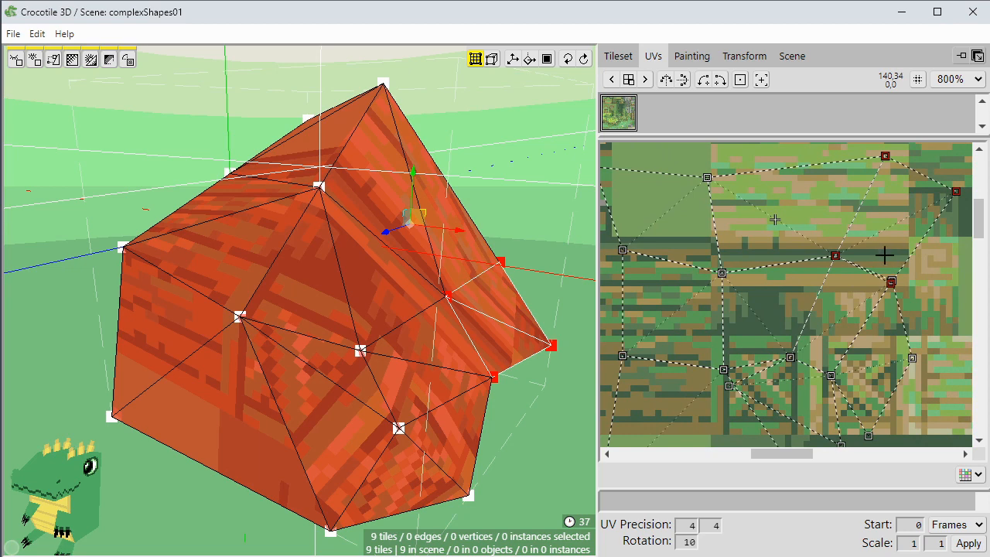
pyautogui.click(890, 281)
pyautogui.scroll(3, 888, 283)
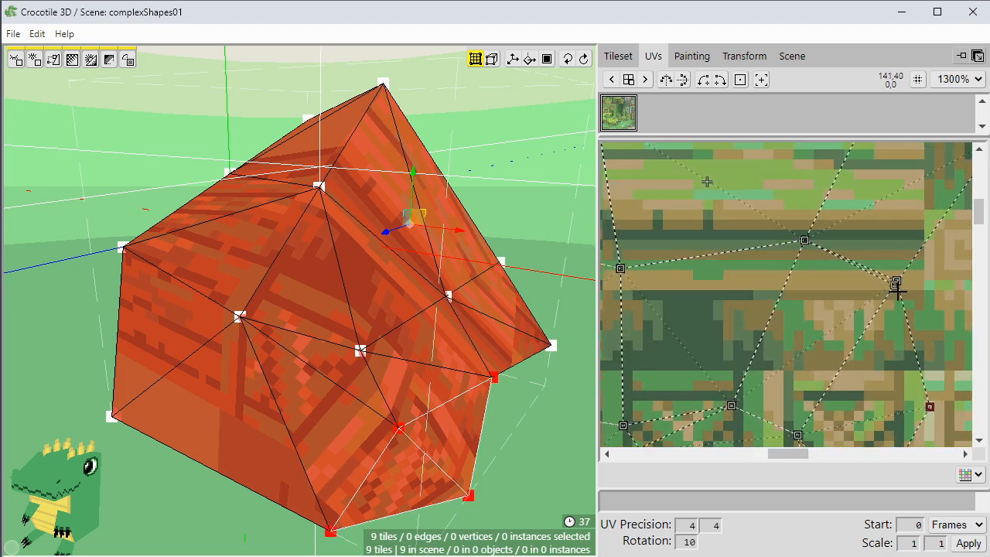
pyautogui.moveTo(878, 252); pyautogui.dragTo(896, 266)
pyautogui.scroll(-5, 850, 279)
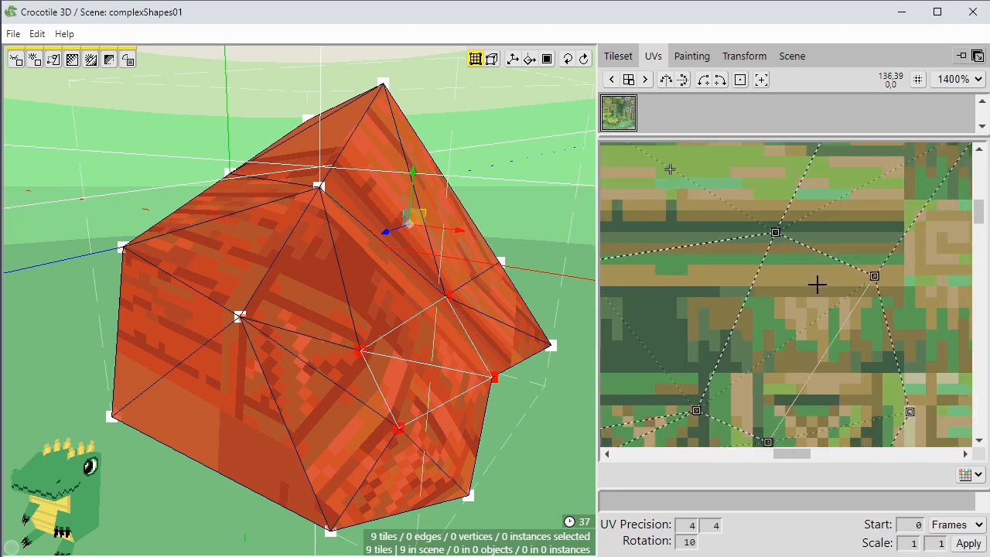
# Move the green-framed crate tile's UV island against the lower edges of the central UV island.
pyautogui.moveTo(689, 361); pyautogui.dragTo(811, 227, button='middle')
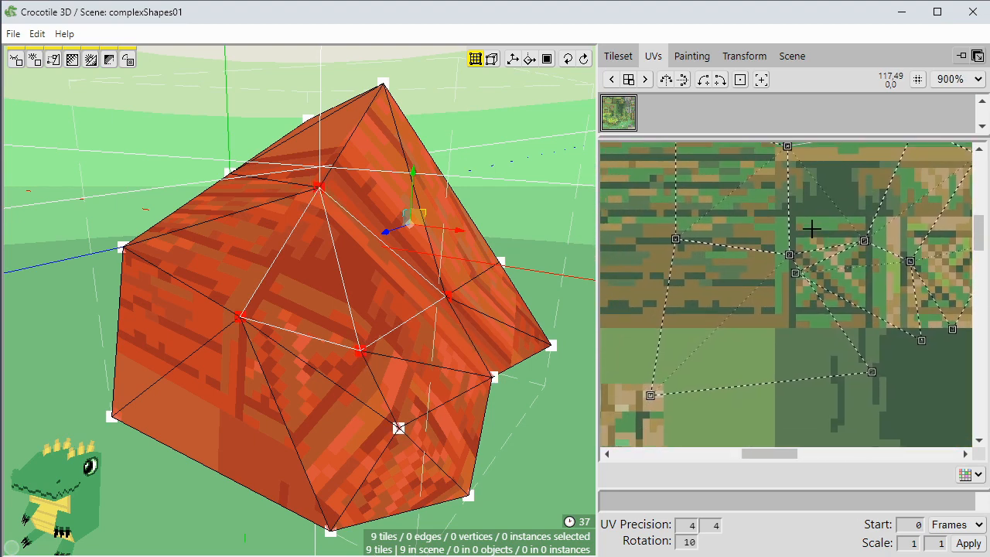
pyautogui.click(826, 289)
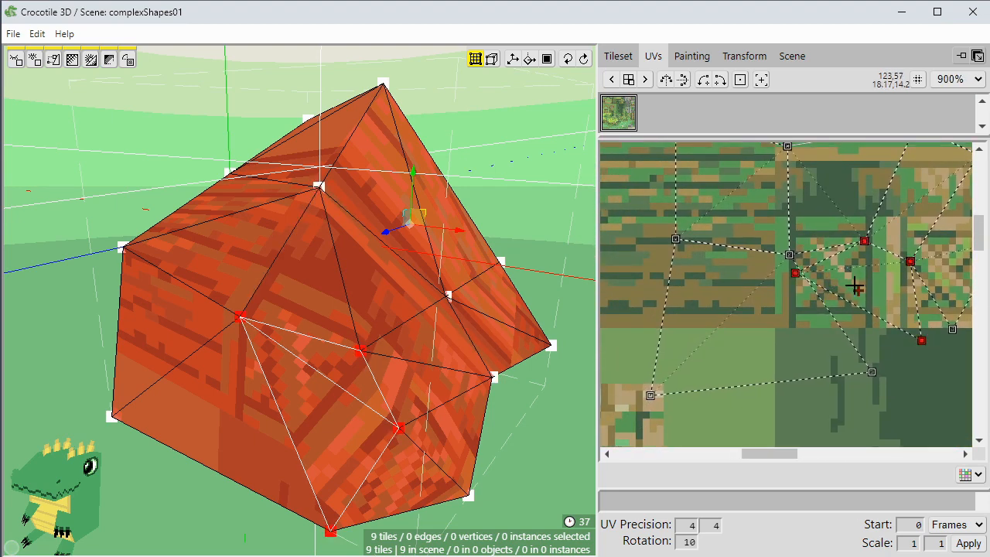
pyautogui.moveTo(885, 300); pyautogui.dragTo(832, 321)
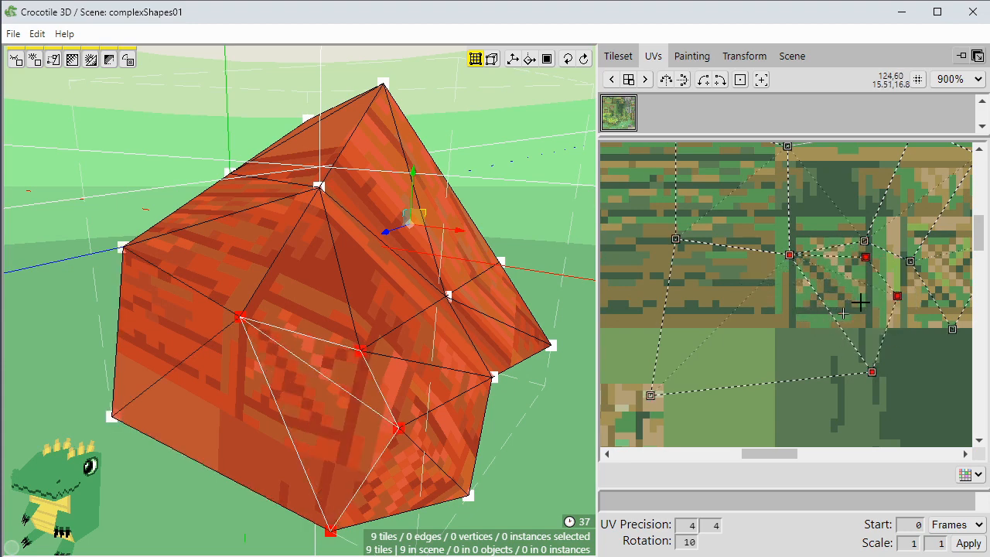
# Snap the crate tile's remaining UV corner onto the neighbouring island's corner and adjust its outer UV points to close the seam.
pyautogui.scroll(-2, 857, 307)
pyautogui.scroll(-1, 856, 307)
pyautogui.moveTo(875, 308); pyautogui.dragTo(816, 349, button='middle')
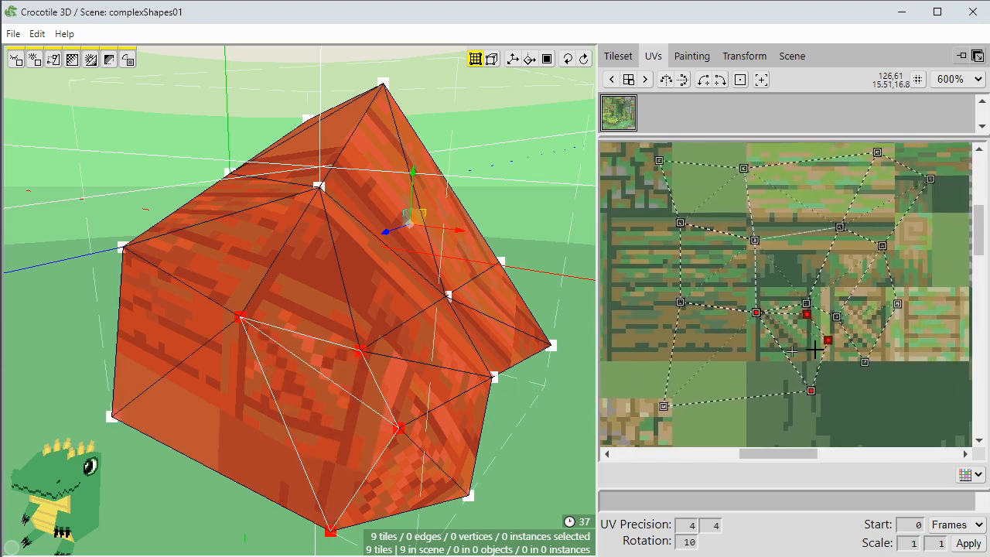
pyautogui.scroll(2, 907, 319)
pyautogui.click(796, 363)
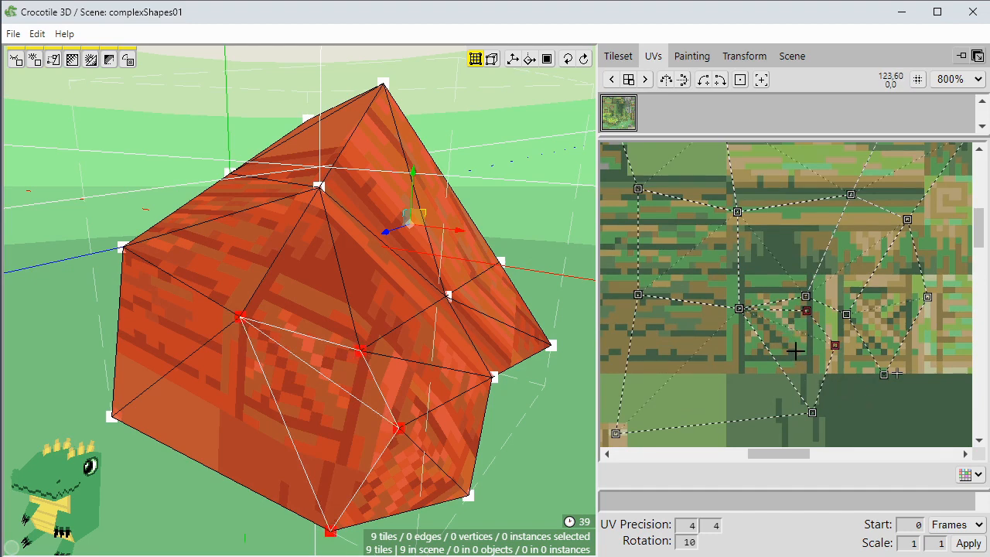
pyautogui.click(754, 377)
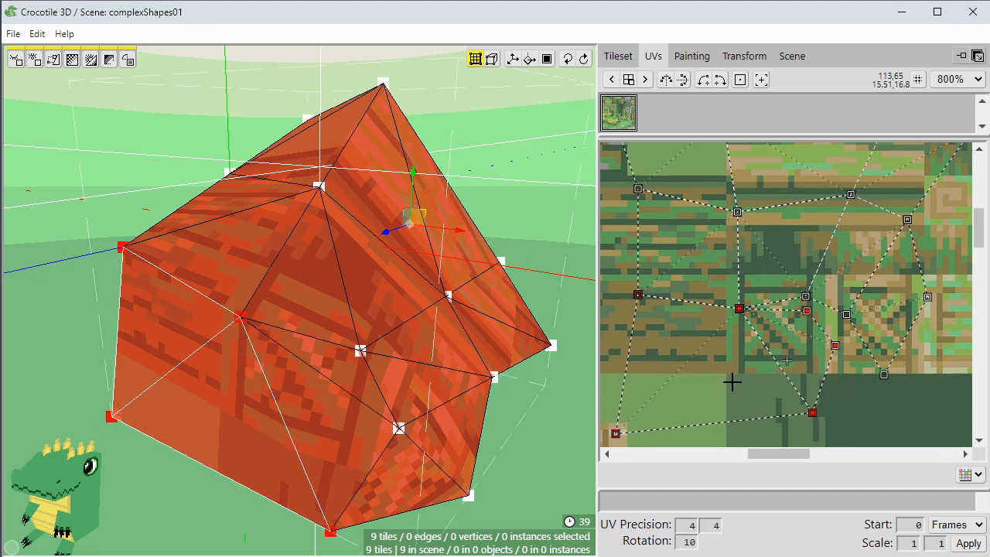
pyautogui.click(610, 408)
pyautogui.click(783, 356)
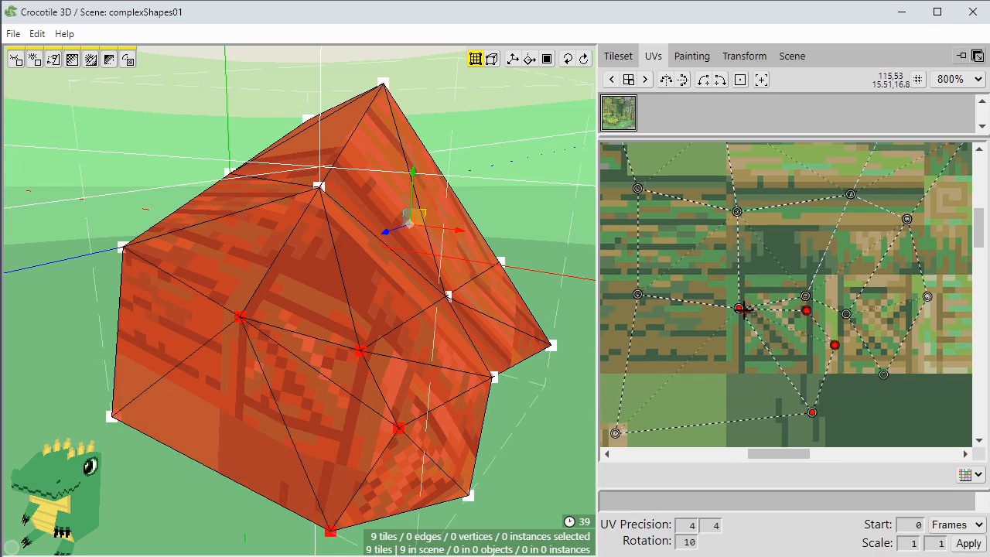
pyautogui.click(804, 311)
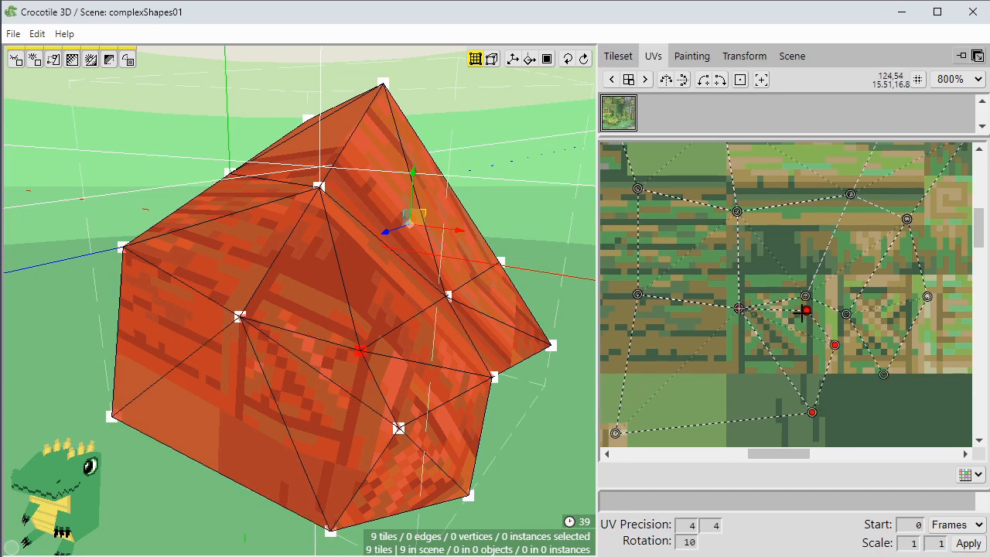
pyautogui.moveTo(802, 309)
pyautogui.mouseDown()
pyautogui.moveTo(805, 301)
pyautogui.moveTo(804, 310)
pyautogui.mouseUp()
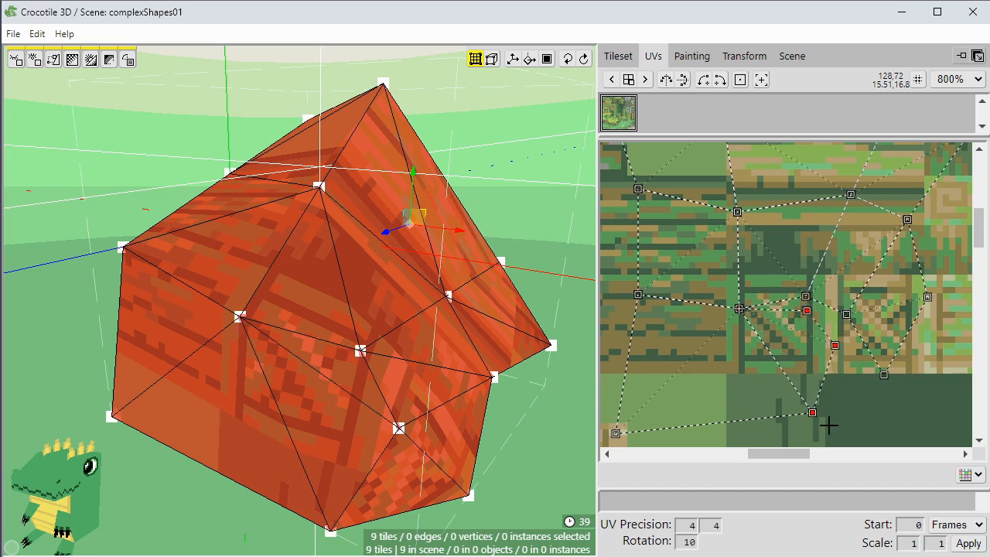
pyautogui.moveTo(804, 310); pyautogui.dragTo(806, 296)
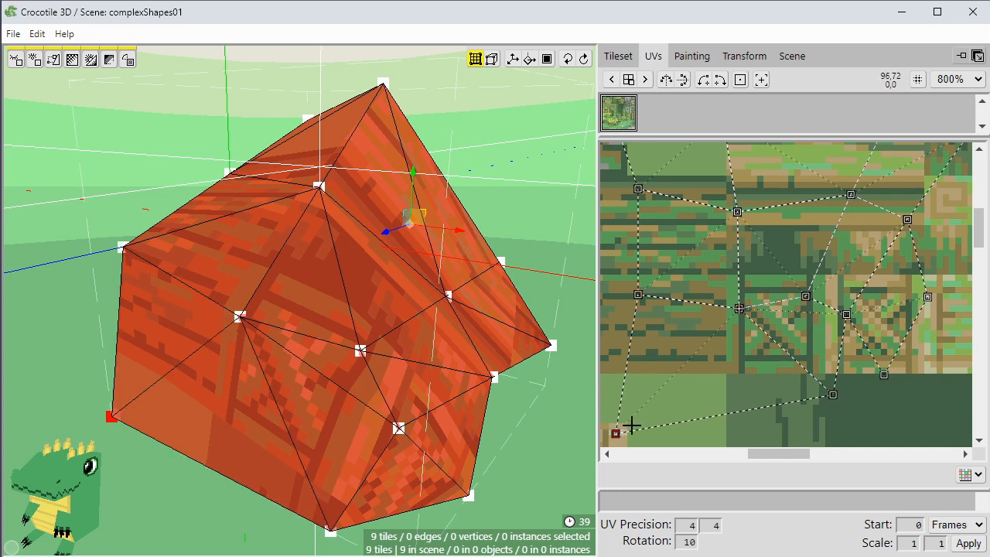
# Move the outer lower corner point of the side wall's UV directly below the wall's upper outer point.
pyautogui.moveTo(631, 424); pyautogui.dragTo(654, 411)
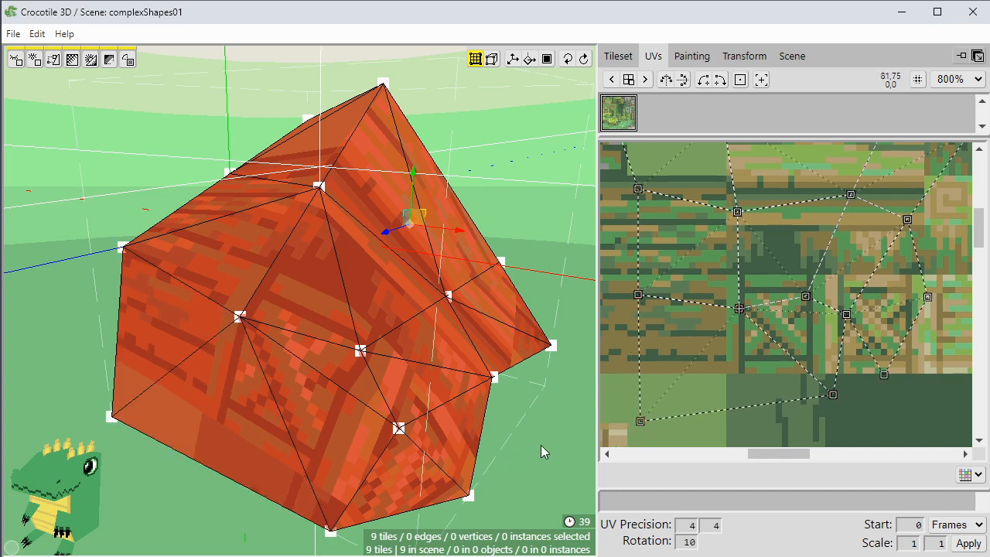
pyautogui.moveTo(553, 444); pyautogui.dragTo(513, 453, button='middle')
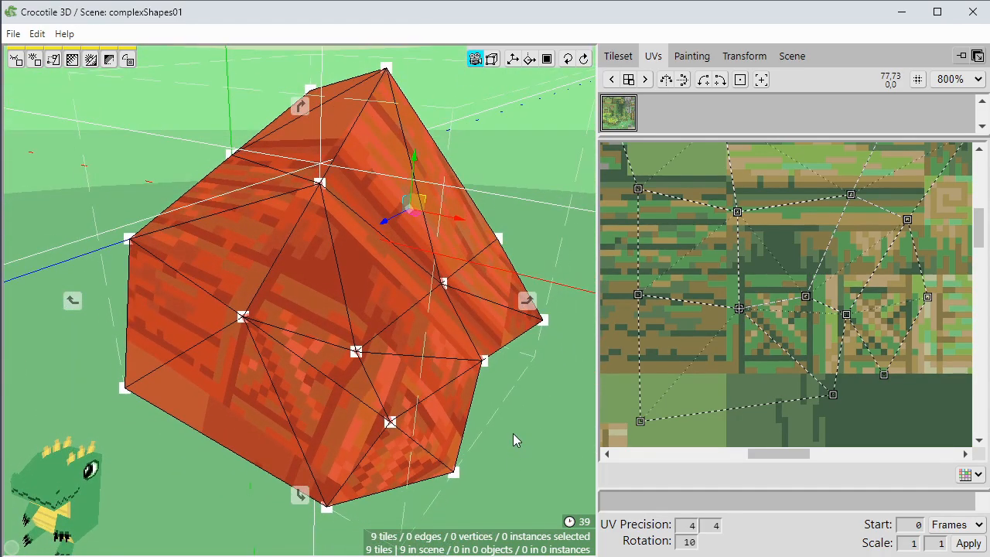
pyautogui.scroll(-2, 765, 293)
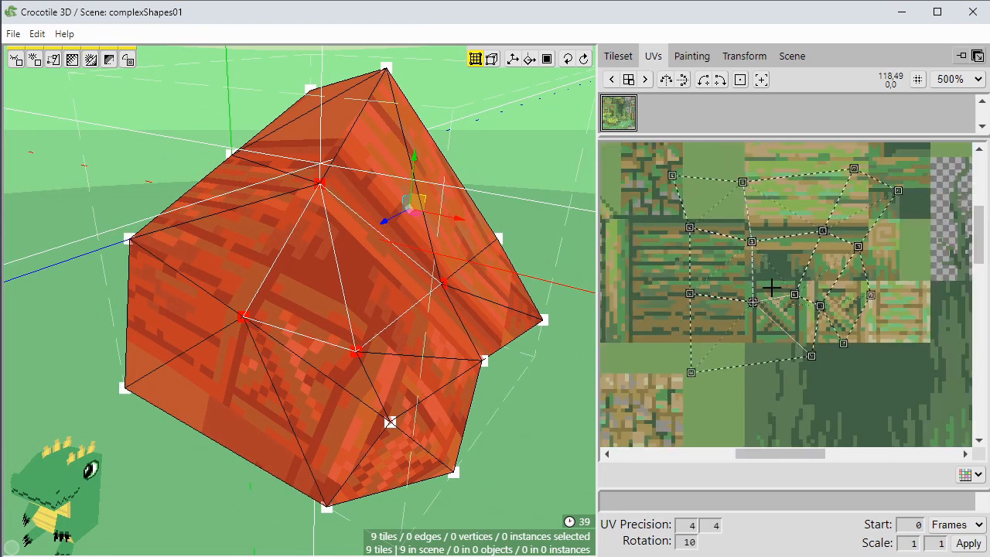
pyautogui.scroll(1, 782, 267)
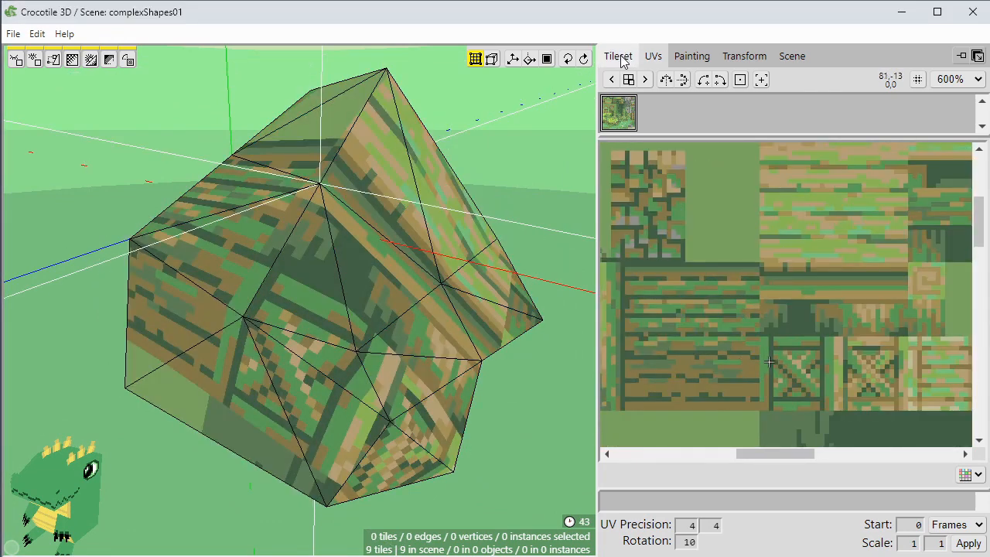
# Return to the tileset and examine the textured shape and its joined tiles from several angles.
pyautogui.click(621, 57)
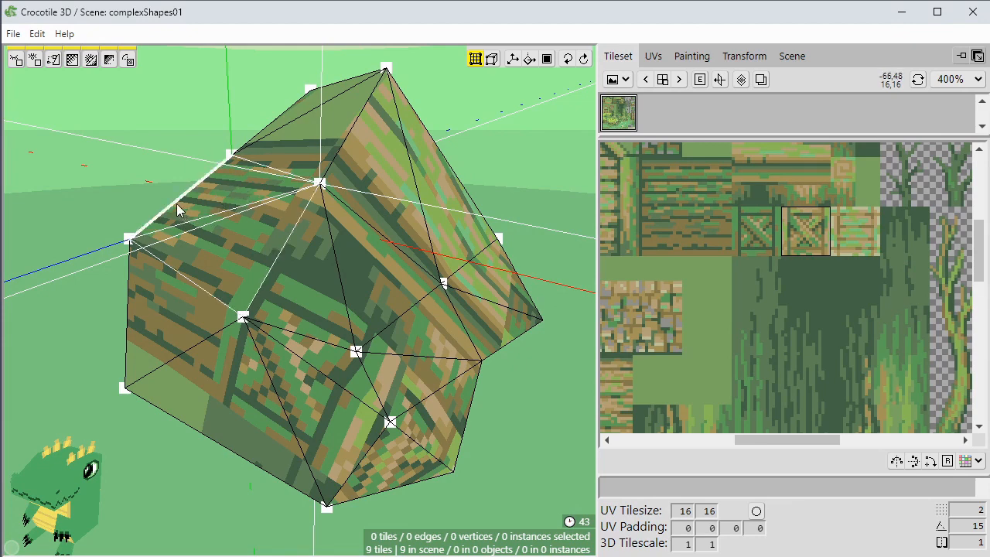
pyautogui.scroll(-2, 155, 173)
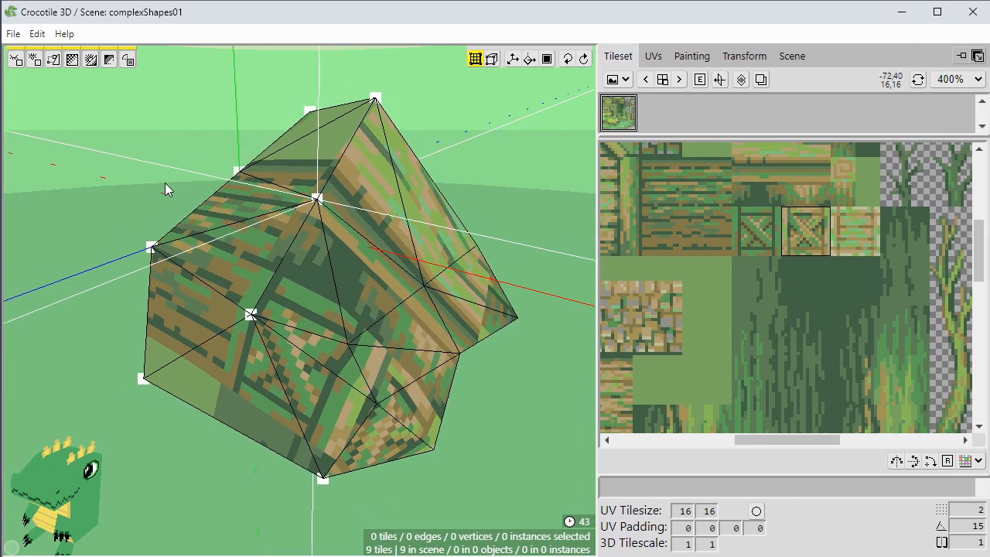
pyautogui.press('space')
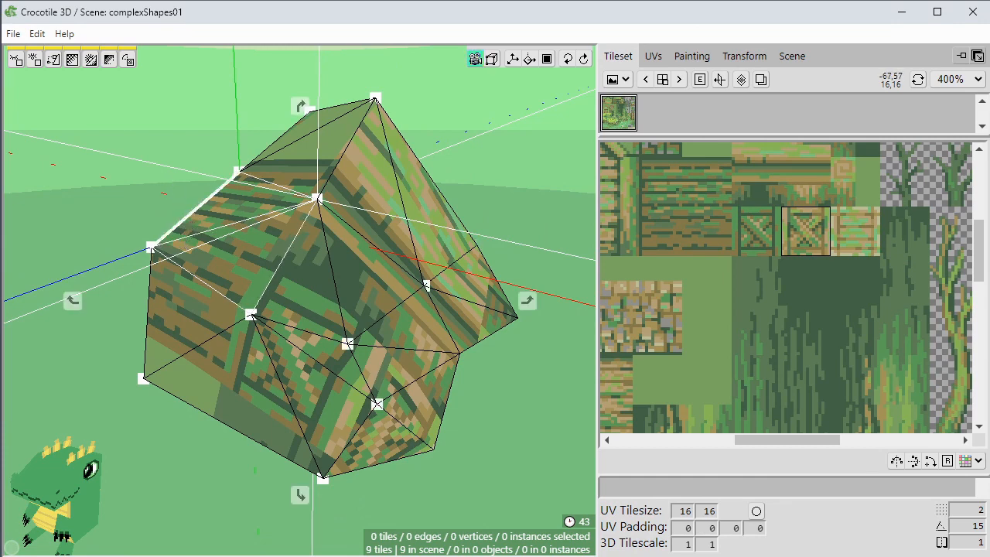
pyautogui.moveTo(186, 203); pyautogui.dragTo(215, 228)
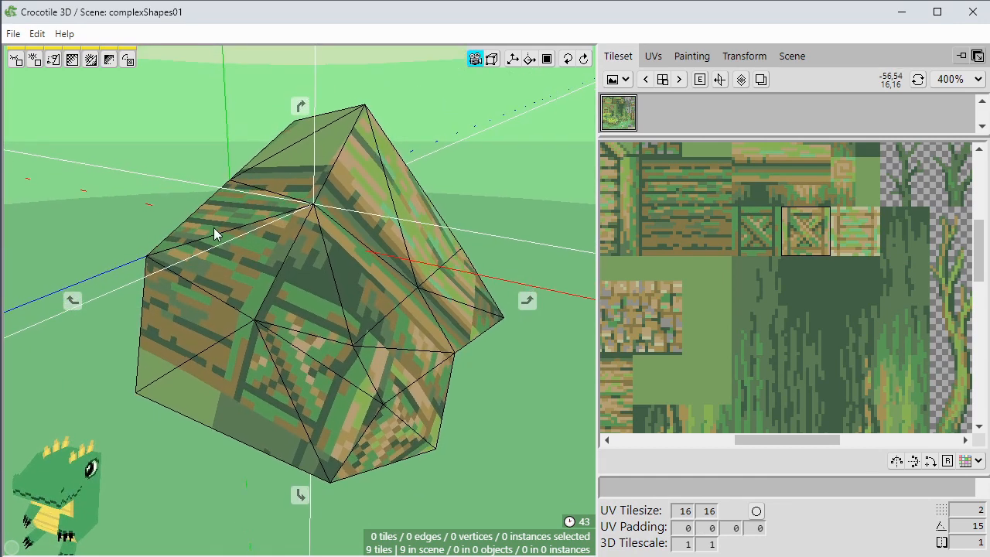
pyautogui.press('space')
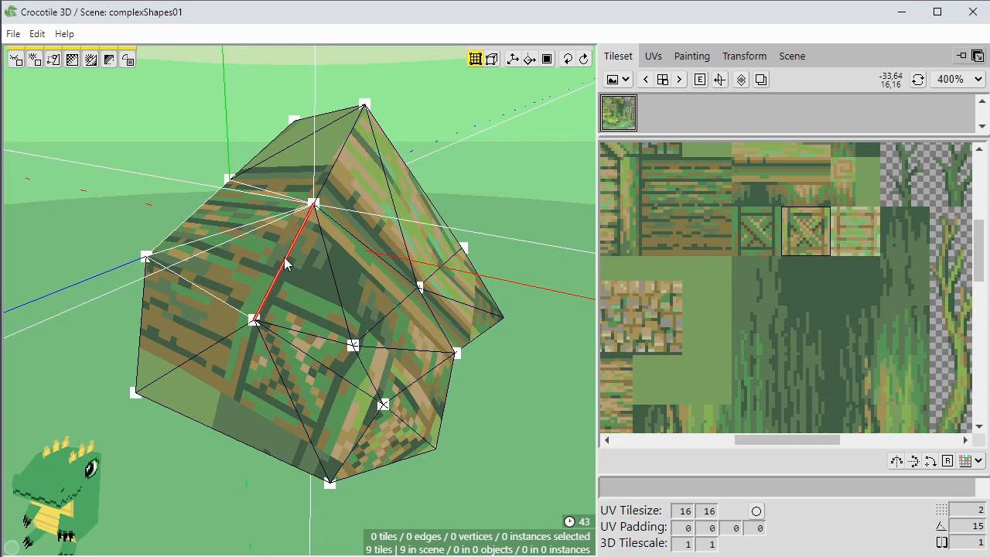
pyautogui.press('space')
pyautogui.moveTo(301, 254); pyautogui.dragTo(315, 253)
pyautogui.press('space')
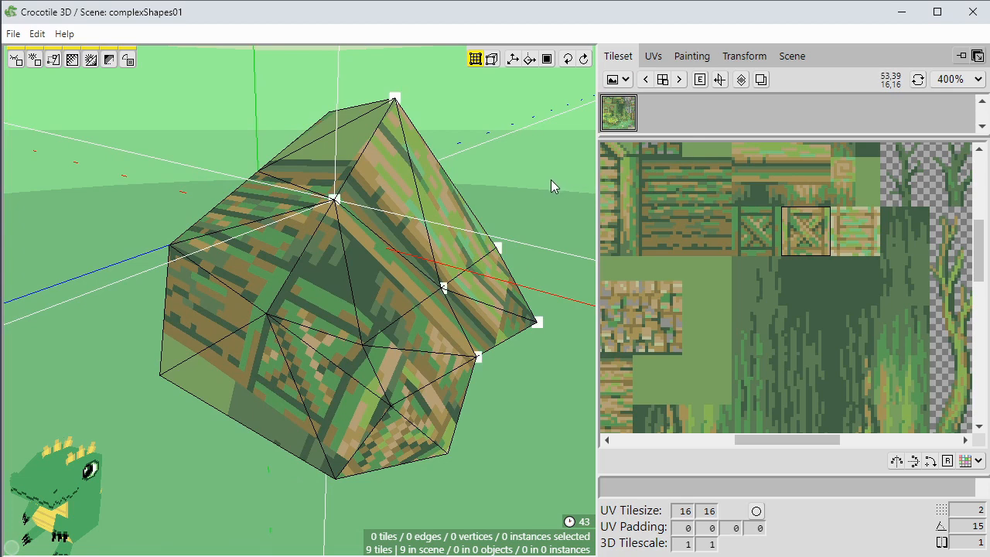
# Switch to tile drawing with the primitive tool and bring up the primitive shape settings.
pyautogui.press('Tab')
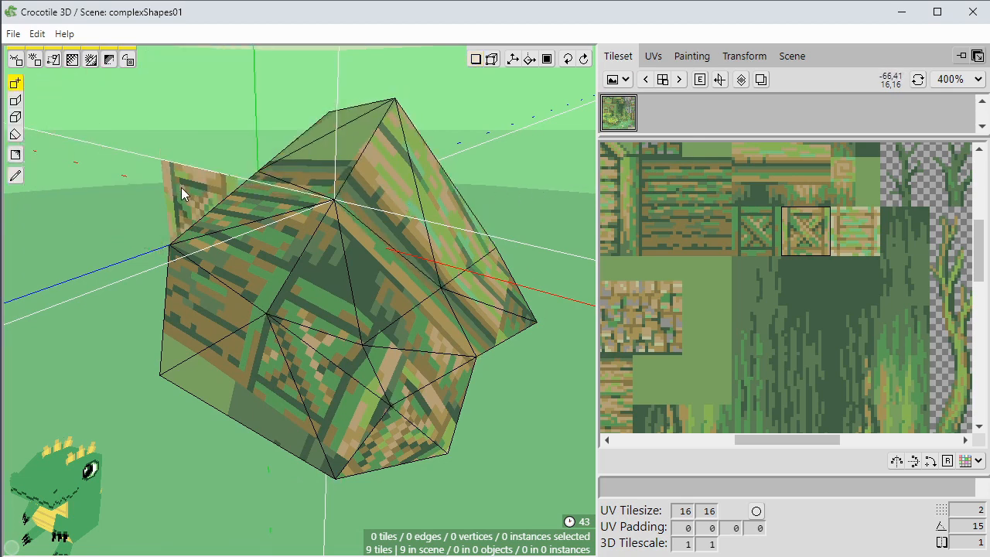
pyautogui.click(16, 137)
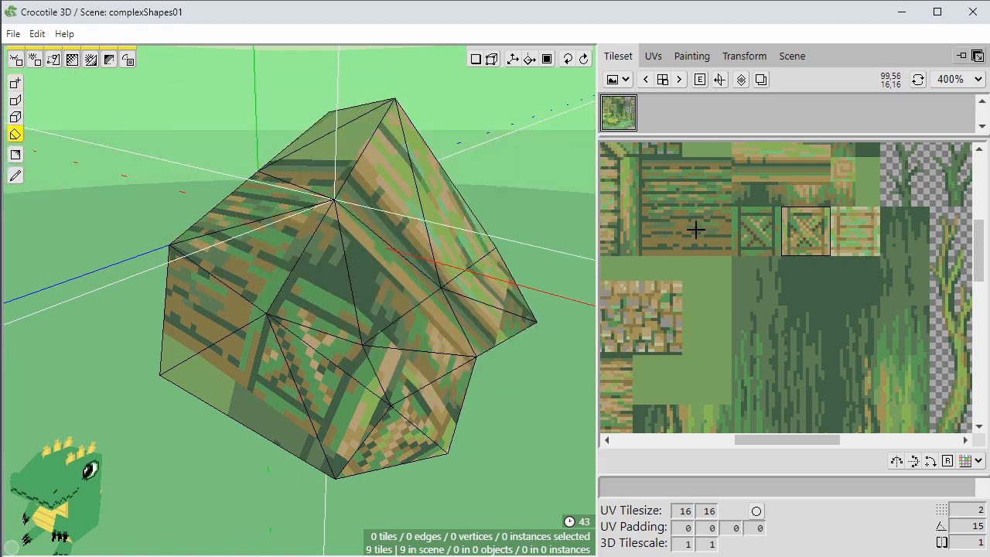
pyautogui.click(742, 59)
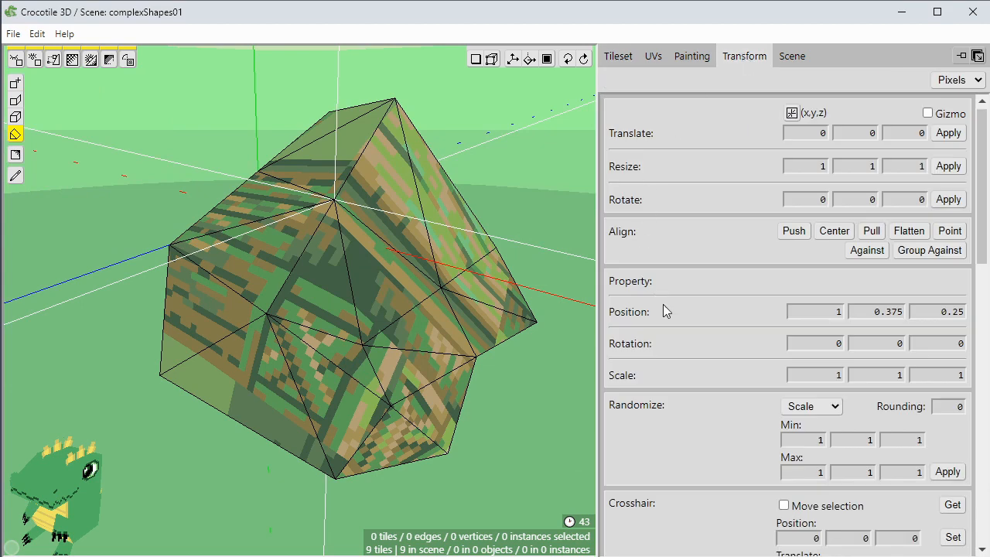
pyautogui.scroll(-10, 663, 306)
pyautogui.scroll(-1, 663, 305)
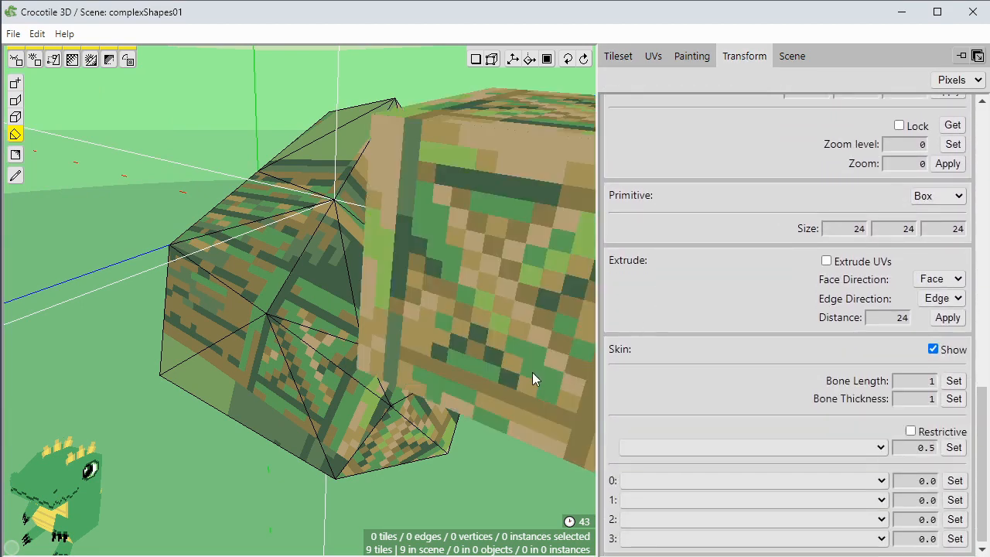
# Set the primitive type to Cylinder and place a 16 × 16 × 16 cylinder beside the tile shape.
pyautogui.press('space')
pyautogui.moveTo(167, 297); pyautogui.dragTo(198, 350)
pyautogui.scroll(-2, 197, 348)
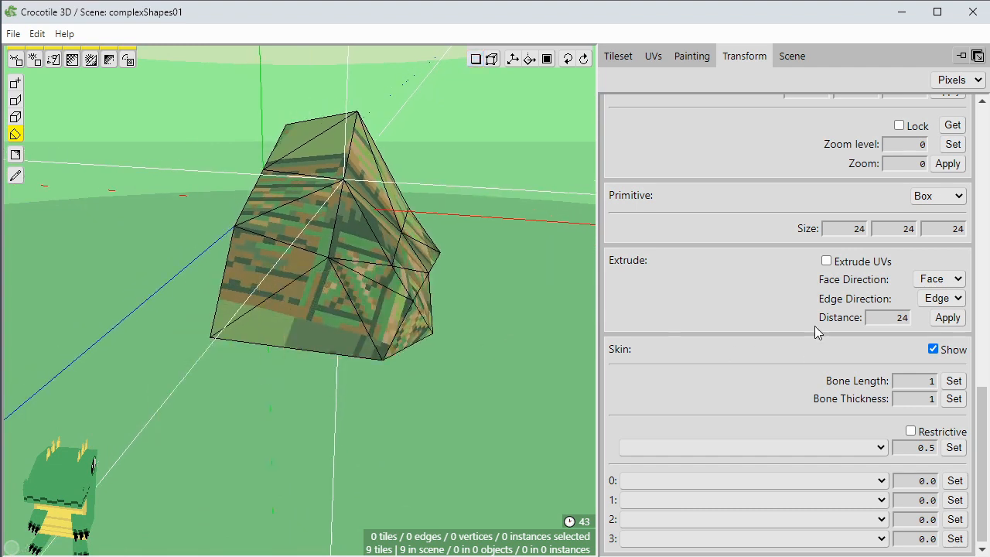
pyautogui.click(918, 196)
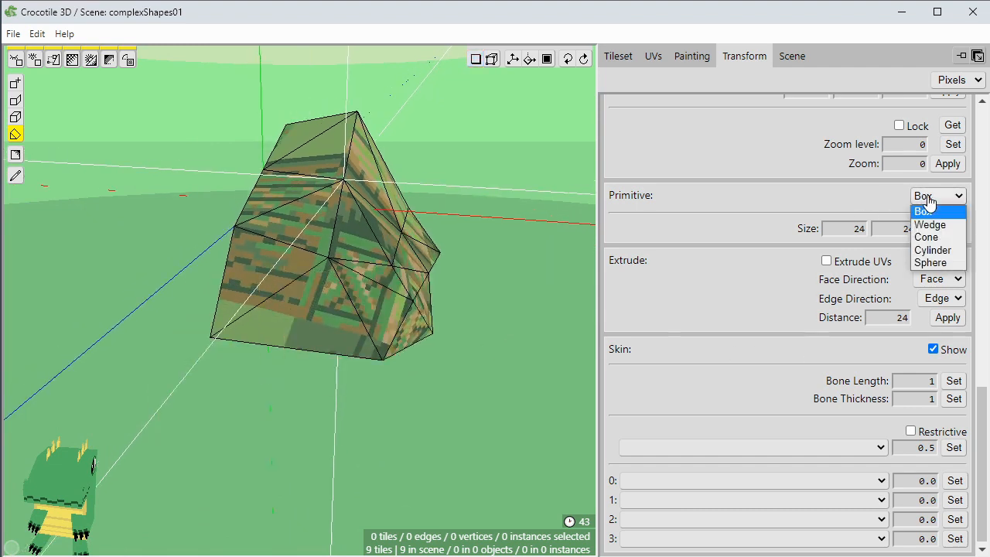
pyautogui.click(935, 238)
pyautogui.click(937, 195)
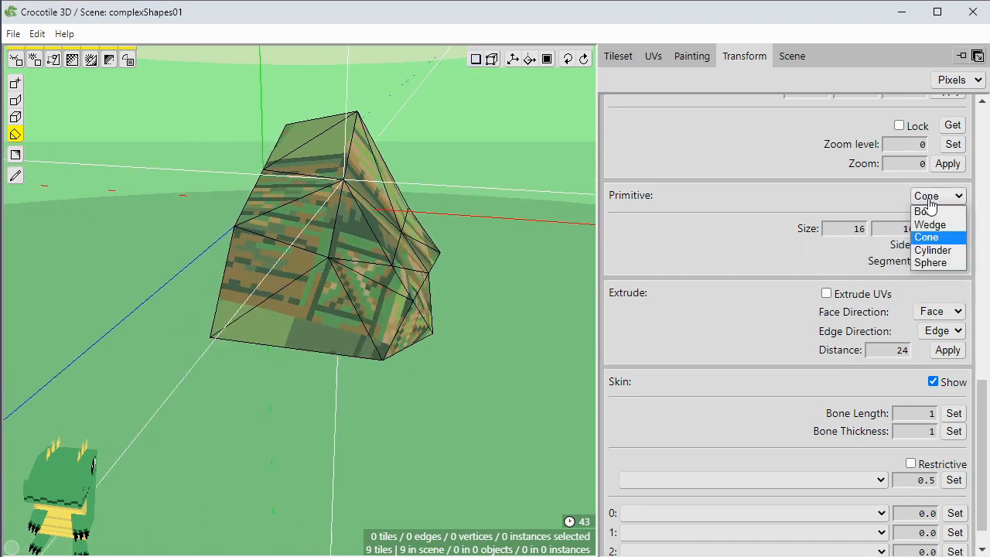
pyautogui.click(931, 250)
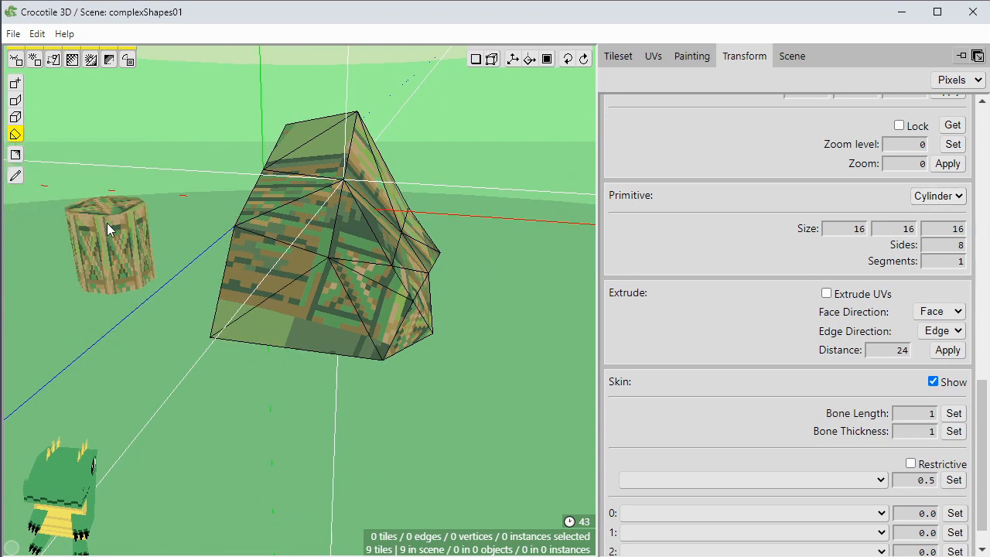
pyautogui.click(110, 222)
# Set the cylinder primitive's height to 0 and place it as a flat disc near the tile shape.
pyautogui.press('space')
pyautogui.moveTo(171, 208); pyautogui.dragTo(203, 216)
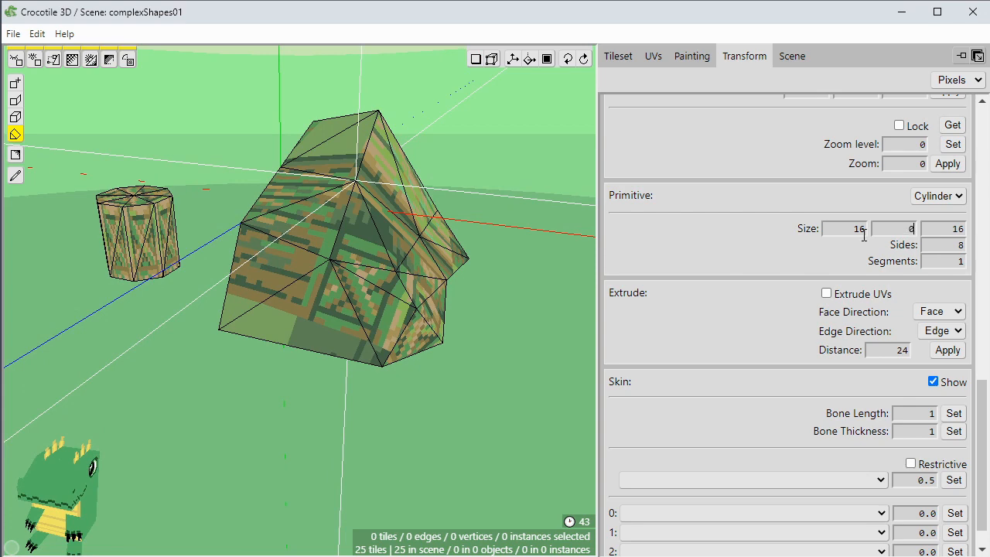
pyautogui.click(197, 342)
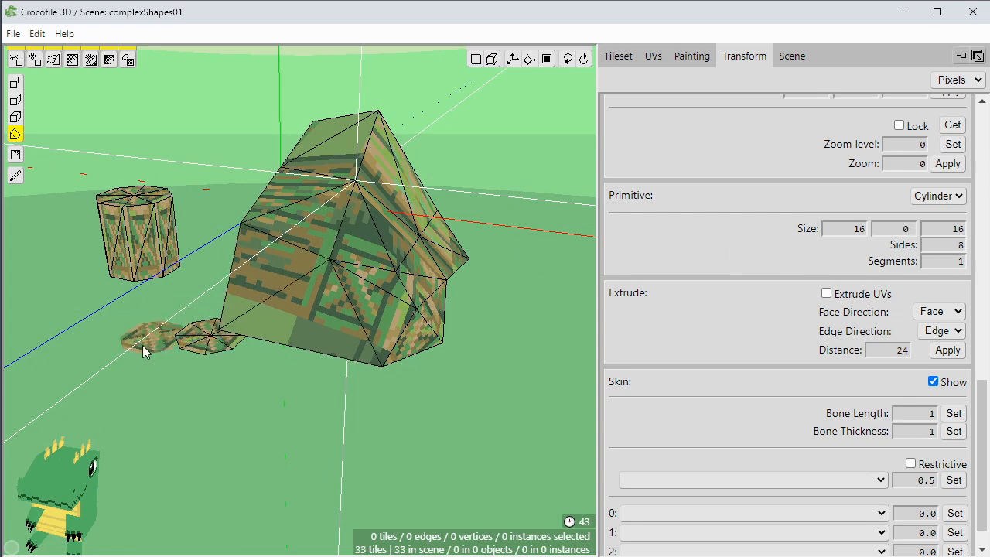
pyautogui.press('space')
pyautogui.moveTo(122, 360); pyautogui.dragTo(201, 325)
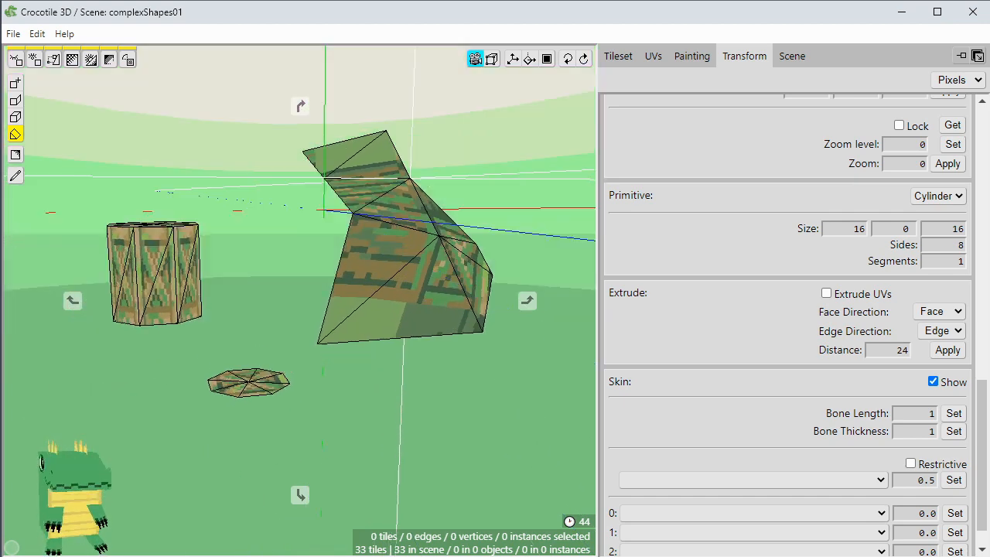
pyautogui.moveTo(278, 333); pyautogui.dragTo(231, 358)
pyautogui.press('space')
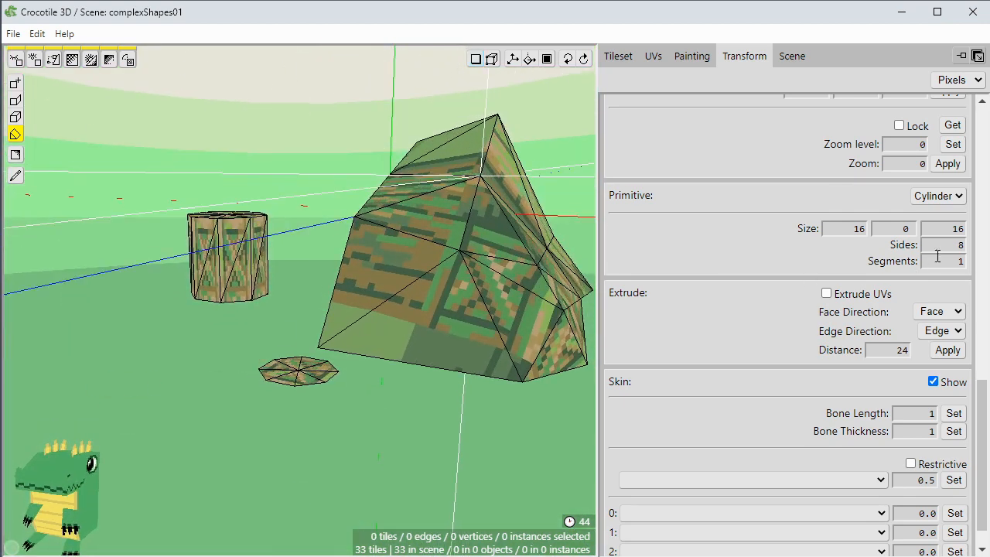
# Switch to single-tile drawing and place one flat crate tile on the ground beside the tile shape.
pyautogui.click(16, 84)
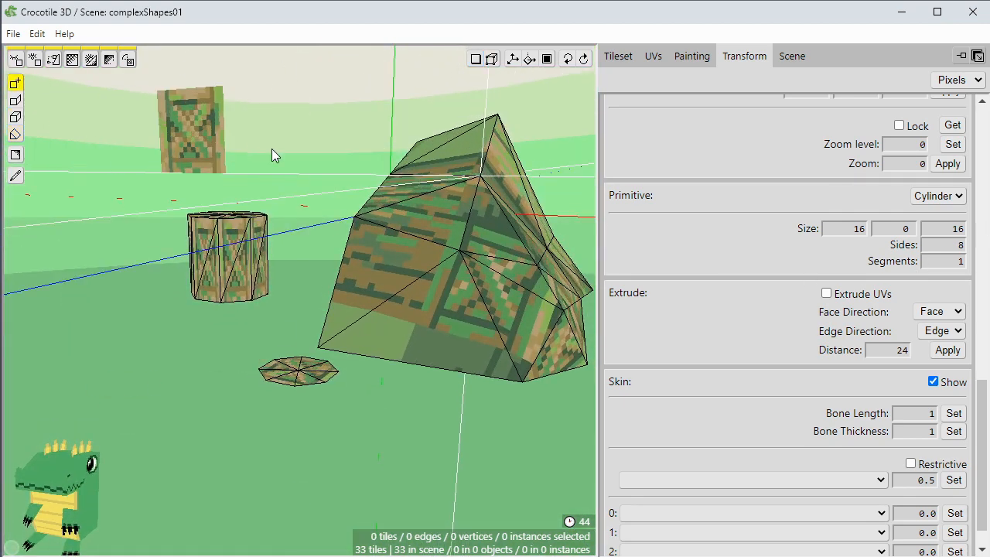
pyautogui.press('space')
pyautogui.moveTo(273, 151); pyautogui.dragTo(332, 305)
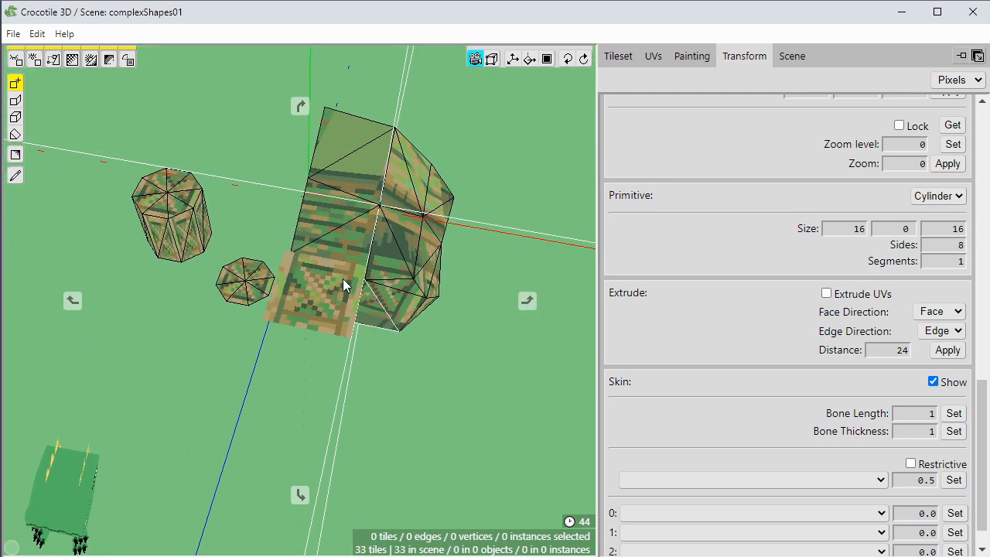
pyautogui.moveTo(339, 268); pyautogui.dragTo(333, 291)
pyautogui.press('space')
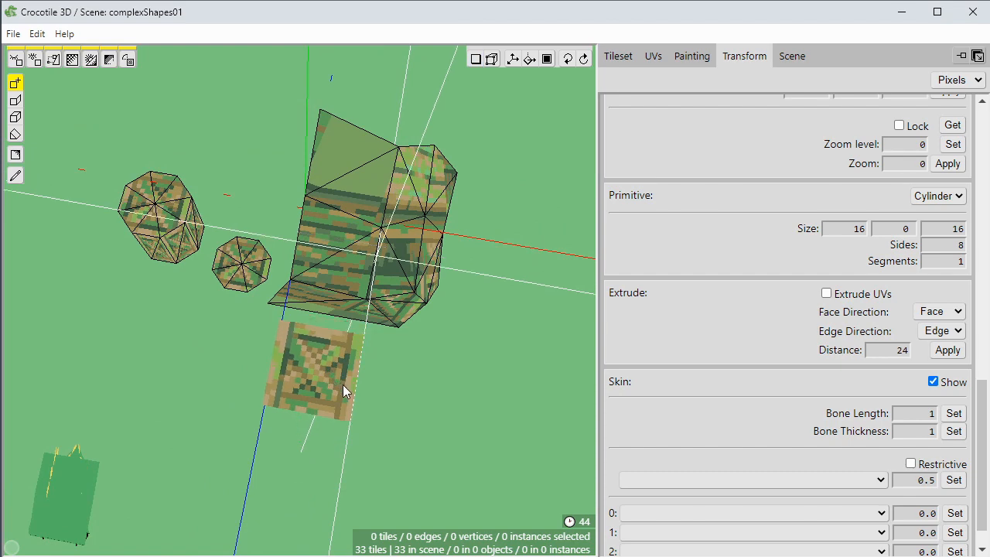
pyautogui.press('space')
pyautogui.moveTo(362, 405); pyautogui.dragTo(290, 302, button='right')
pyautogui.press('space')
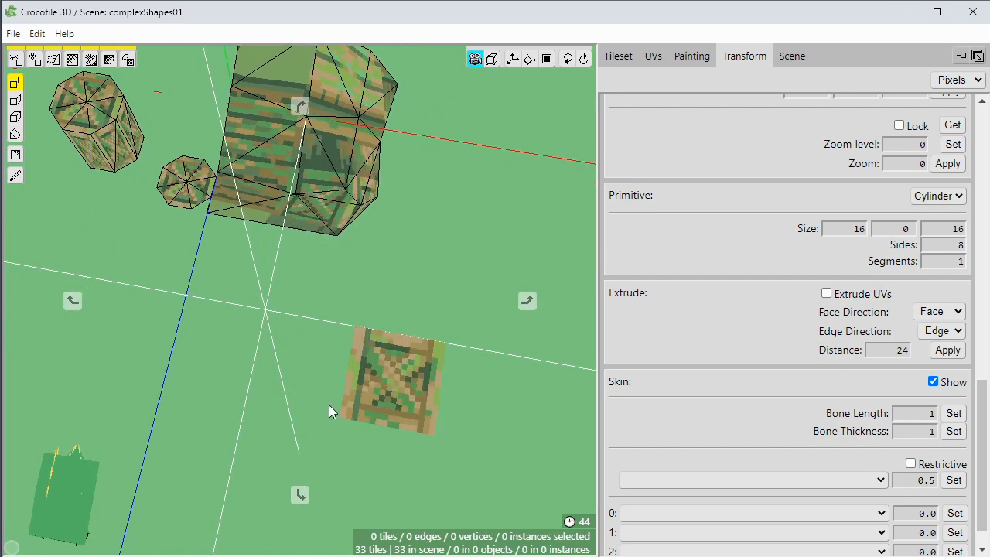
pyautogui.click(321, 301)
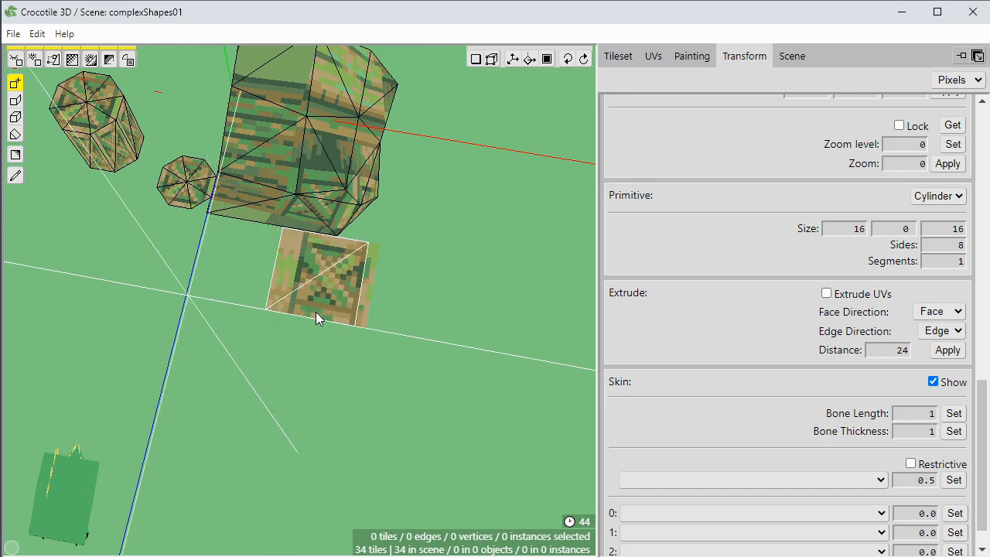
# Select a side edge of the new flat tile in edit mode and move it onto the opposite edge, collapsing the tile.
pyautogui.press('Tab')
pyautogui.press('space')
pyautogui.moveTo(286, 342); pyautogui.dragTo(300, 310)
pyautogui.press('space')
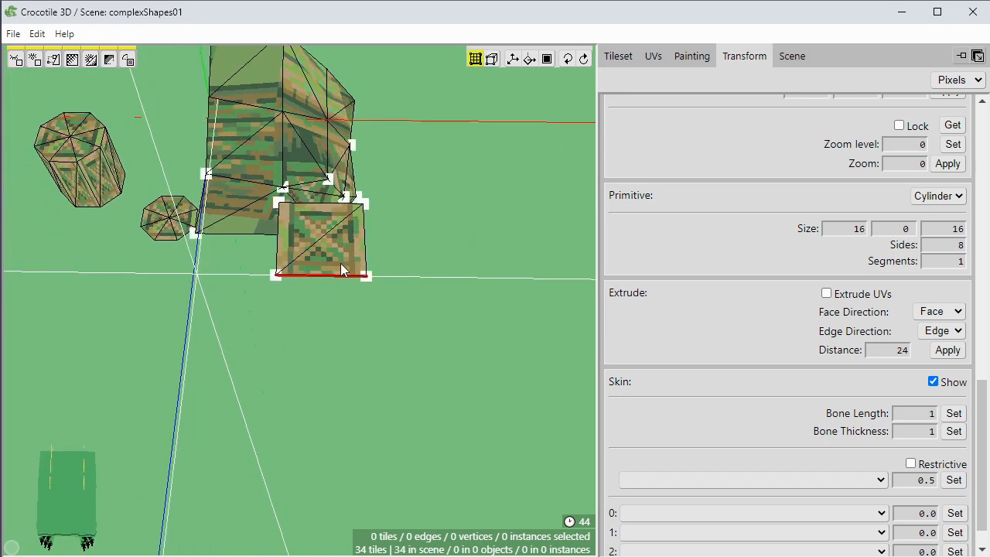
pyautogui.click(282, 260)
pyautogui.hotkey('shift', 'd')
pyautogui.hotkey('shift', 'd')
pyautogui.hotkey('shift', 'd')
pyautogui.hotkey('shift', 'd')
pyautogui.hotkey('shift', 'd')
pyautogui.hotkey('shift', 'd')
pyautogui.hotkey('shift', 'd')
pyautogui.hotkey('shift', 'd')
pyautogui.hotkey('shift', 'd')
pyautogui.hotkey('shift', 'd')
pyautogui.hotkey('shift', 'd')
pyautogui.hotkey('shift', 'd')
pyautogui.hotkey('shift', 'd')
pyautogui.hotkey('shift', 'd')
pyautogui.hotkey('shift', 'd')
pyautogui.hotkey('shift', 'd')
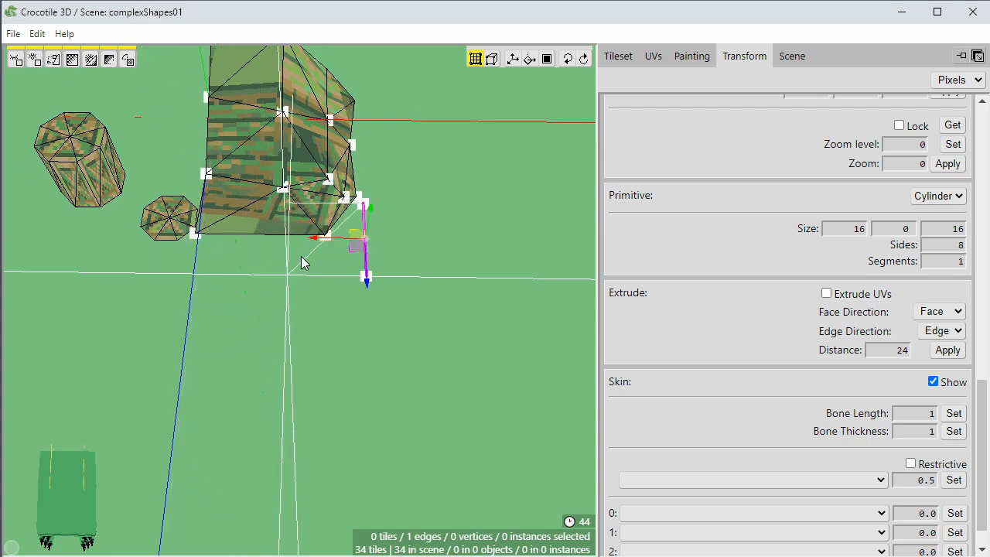
# Use the 3D cursor as the pivot and rotate the selected edge around it to open the collapsed tile into an arc segment.
pyautogui.press('space')
pyautogui.moveTo(260, 263); pyautogui.dragTo(267, 207)
pyautogui.moveTo(259, 263); pyautogui.dragTo(267, 340, button='right')
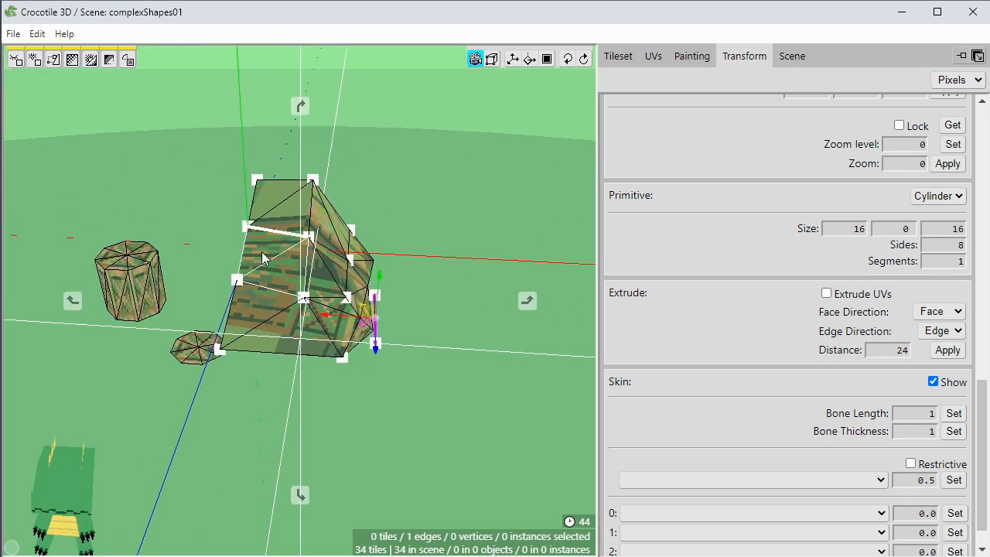
pyautogui.moveTo(261, 263); pyautogui.dragTo(261, 272)
pyautogui.press('space')
pyautogui.press('e')
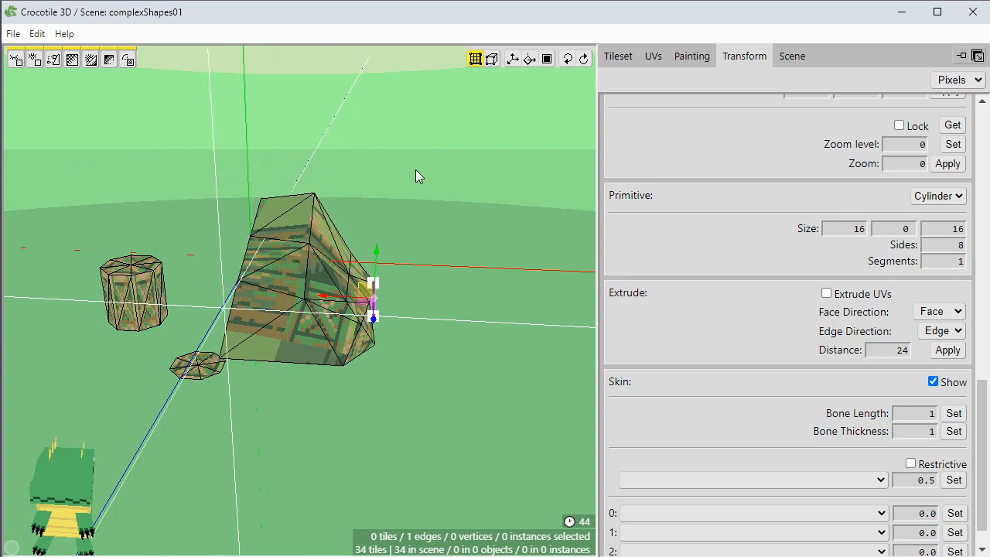
pyautogui.press('g')
pyautogui.press('g')
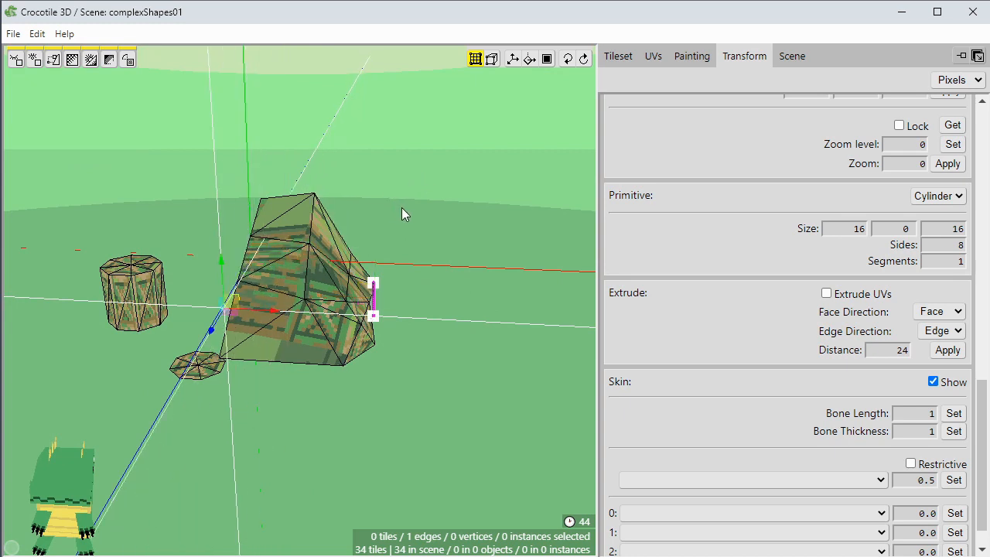
pyautogui.press('r')
pyautogui.press('e')
pyautogui.press('space')
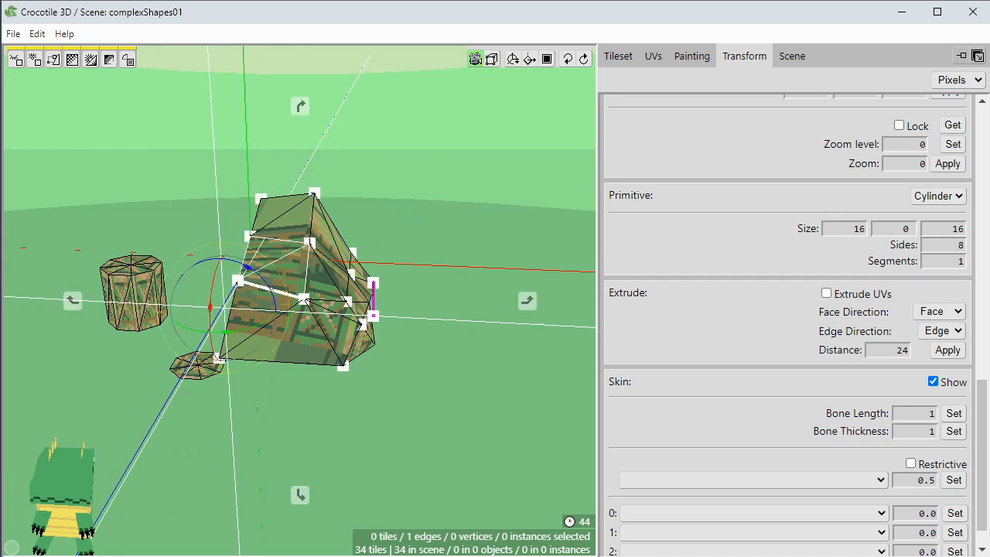
pyautogui.moveTo(288, 283); pyautogui.dragTo(213, 249)
# Select the arc segment tile, paste a copy and rotate it around the 3D cursor to continue the curve.
pyautogui.click(321, 258)
pyautogui.press('f')
pyautogui.press('space')
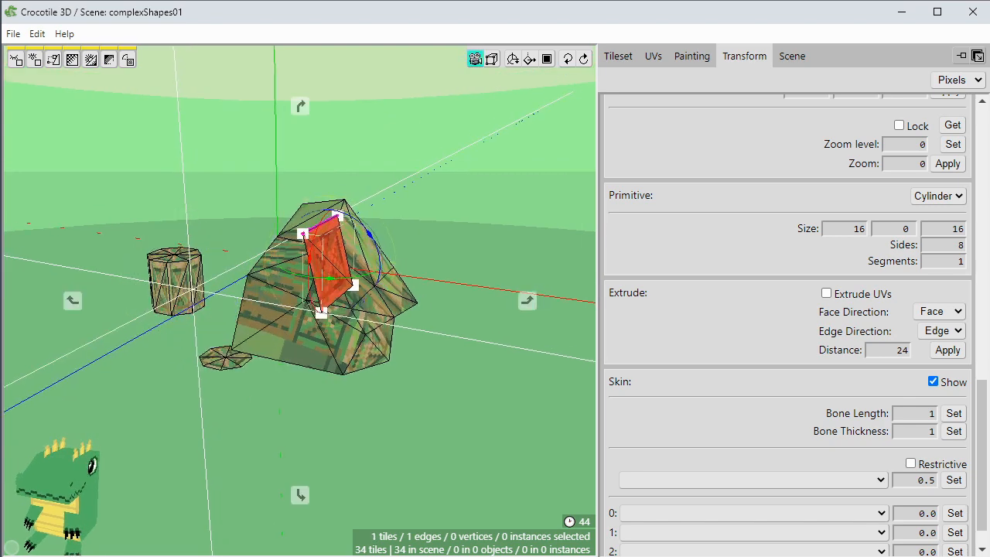
pyautogui.press('space')
pyautogui.press('f')
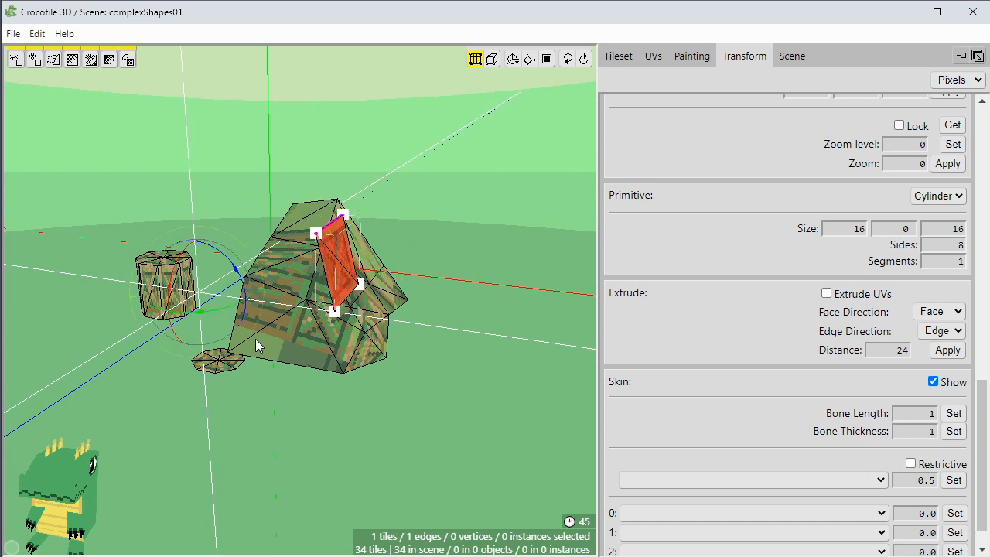
pyautogui.press('e')
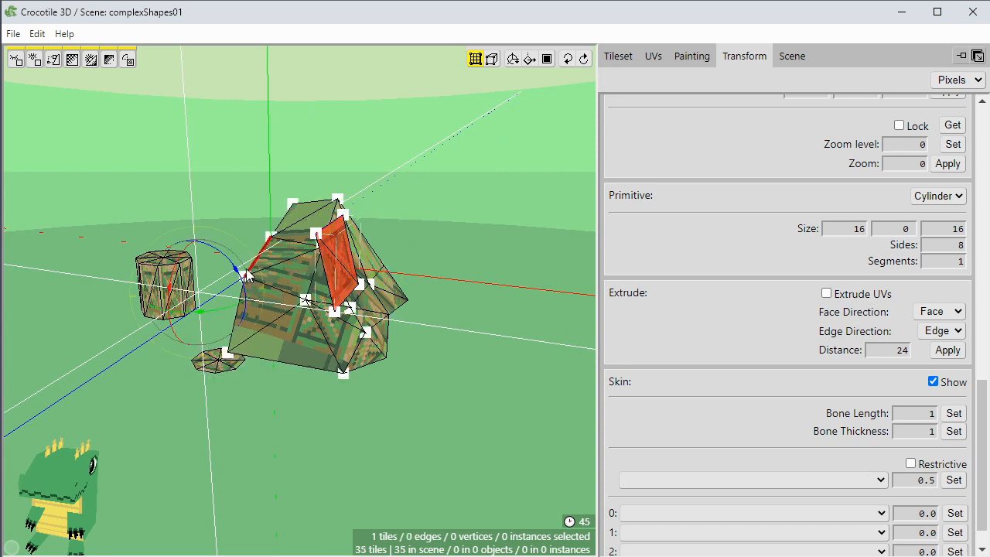
pyautogui.moveTo(233, 266); pyautogui.dragTo(229, 254)
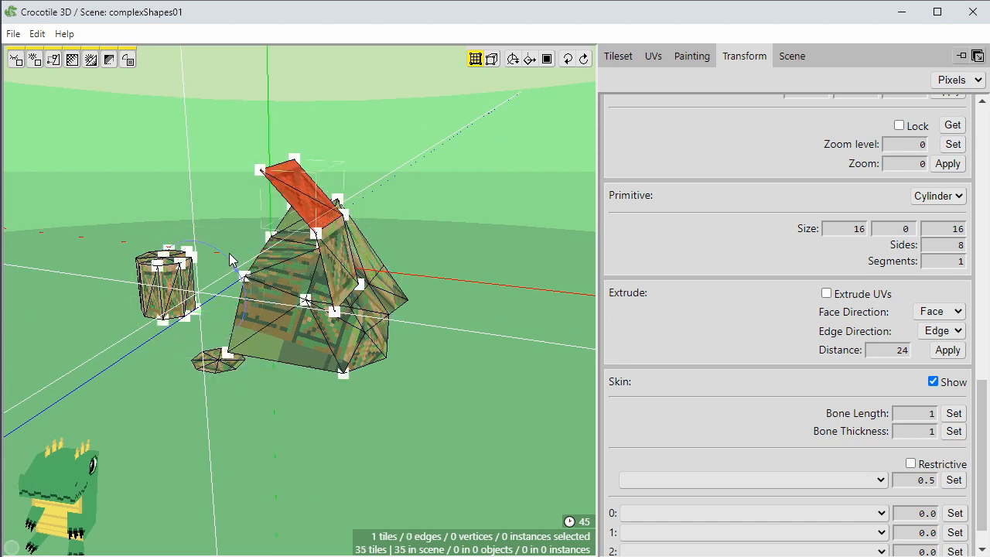
# Paste four more copies of the segment and rotate each around the 3D cursor to complete a half-ring arch, then deselect.
pyautogui.hotkey('ctrl', 'v')
pyautogui.moveTo(229, 263); pyautogui.dragTo(219, 238)
pyautogui.hotkey('ctrl', 'v')
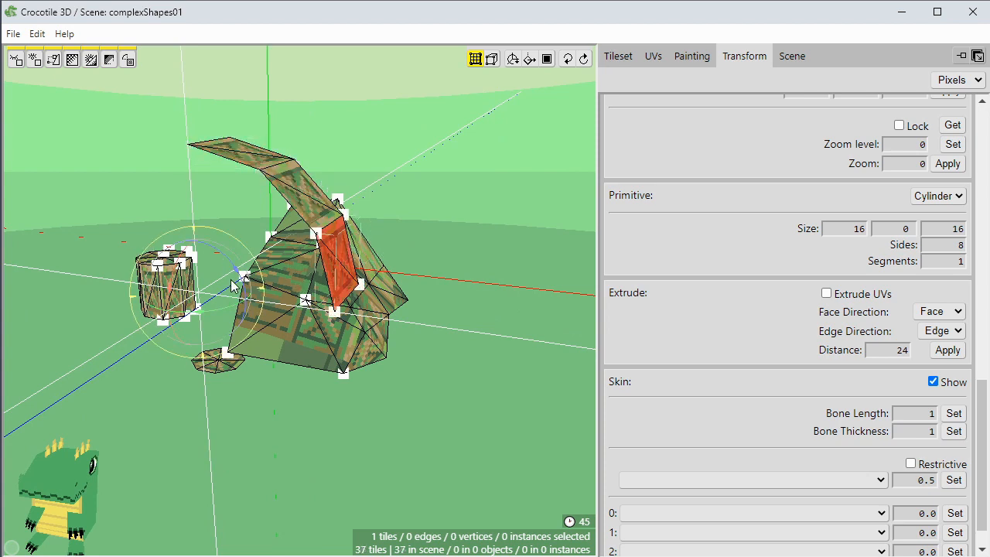
pyautogui.moveTo(234, 261); pyautogui.dragTo(211, 236)
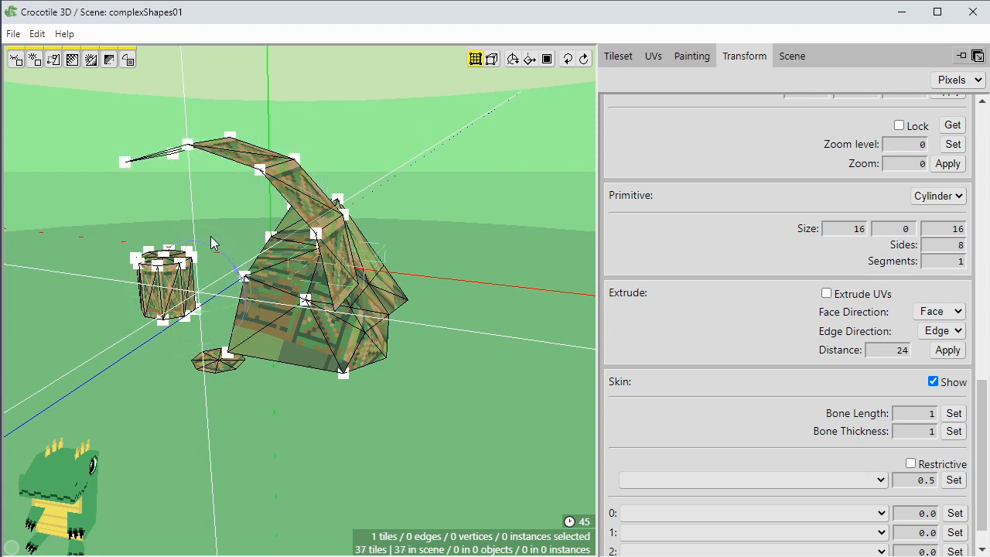
pyautogui.moveTo(210, 236); pyautogui.dragTo(221, 271, button='middle')
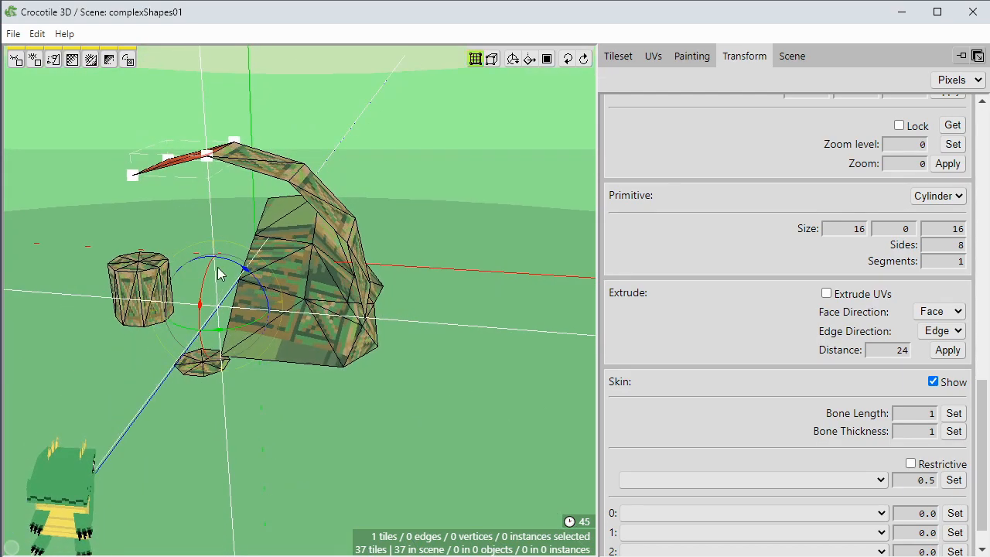
pyautogui.hotkey('ctrl', 'v')
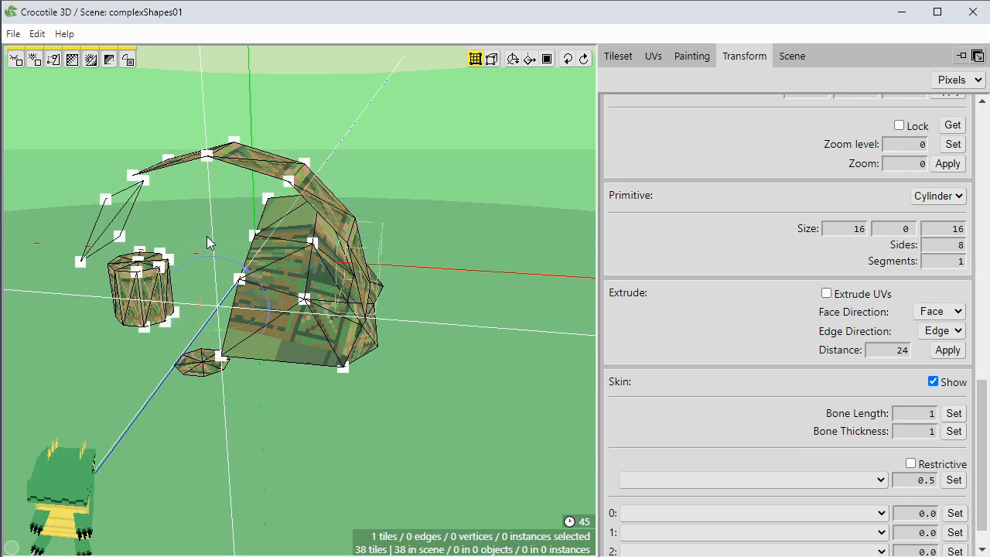
pyautogui.hotkey('ctrl', 'z')
pyautogui.moveTo(210, 238); pyautogui.dragTo(193, 216, button='middle')
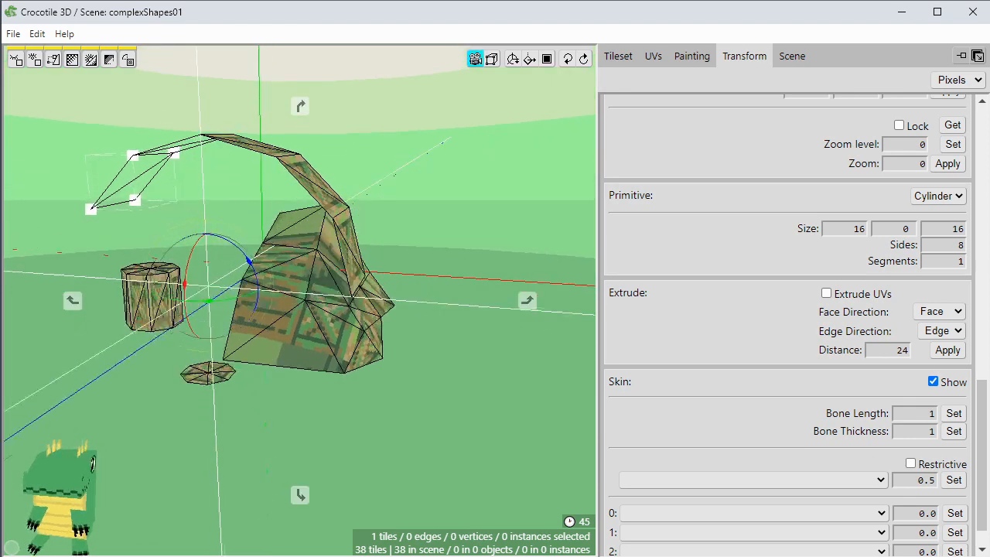
pyautogui.moveTo(181, 297); pyautogui.dragTo(178, 312, button='middle')
pyautogui.hotkey('ctrl', 'y')
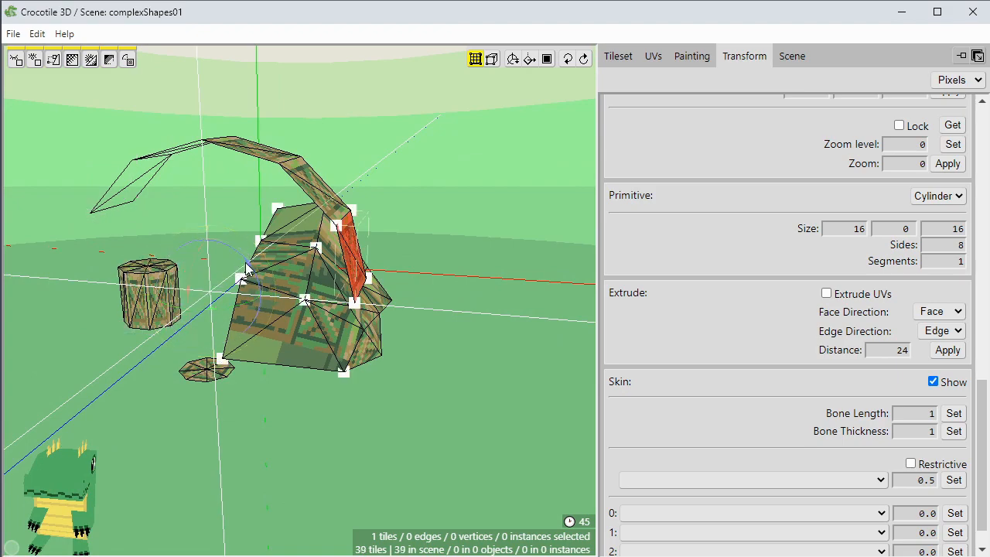
pyautogui.moveTo(183, 224)
pyautogui.mouseDown(button='middle')
pyautogui.moveTo(297, 232)
pyautogui.moveTo(128, 224)
pyautogui.moveTo(185, 226)
pyautogui.moveTo(151, 315)
pyautogui.mouseUp(button='middle')
pyautogui.press('Return')
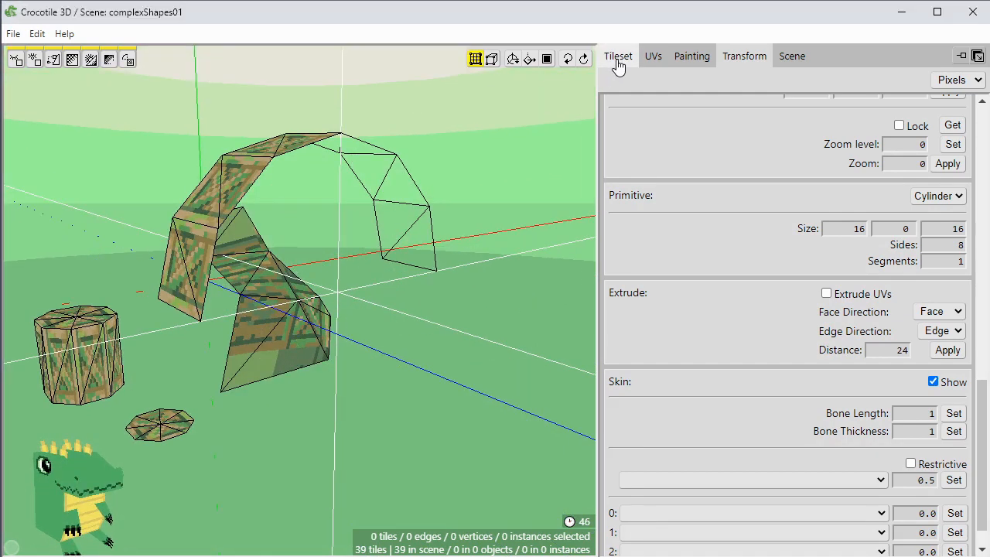
# Return to the tileset and bring the wooden house front artwork into view.
pyautogui.click(618, 57)
pyautogui.press('space')
pyautogui.moveTo(693, 212); pyautogui.dragTo(806, 330)
pyautogui.moveTo(703, 347); pyautogui.dragTo(853, 188)
pyautogui.press('space')
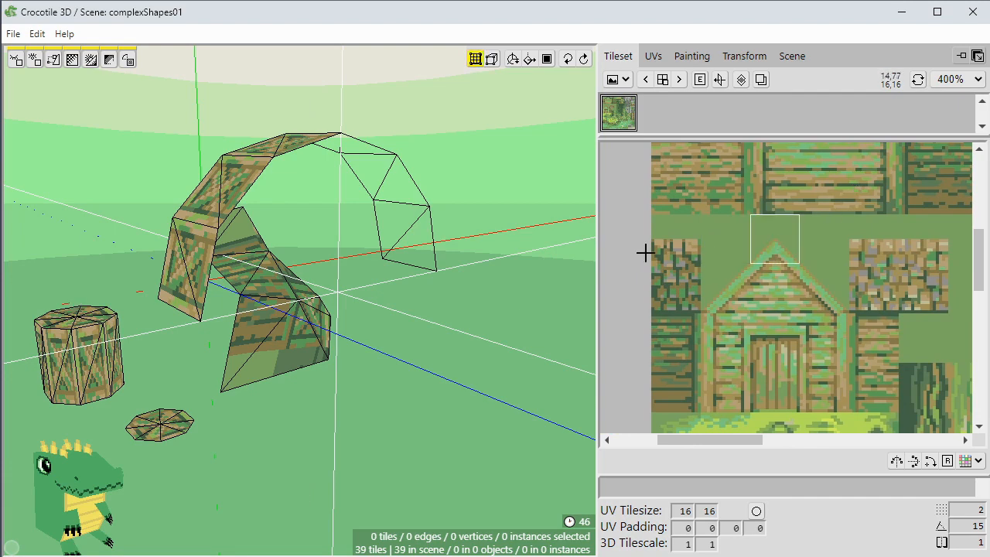
# Return to tile drawing and place the house front's lower-left 16 × 16 wall tile above the arch.
pyautogui.press('space')
pyautogui.moveTo(448, 292); pyautogui.dragTo(308, 306)
pyautogui.scroll(-3, 321, 306)
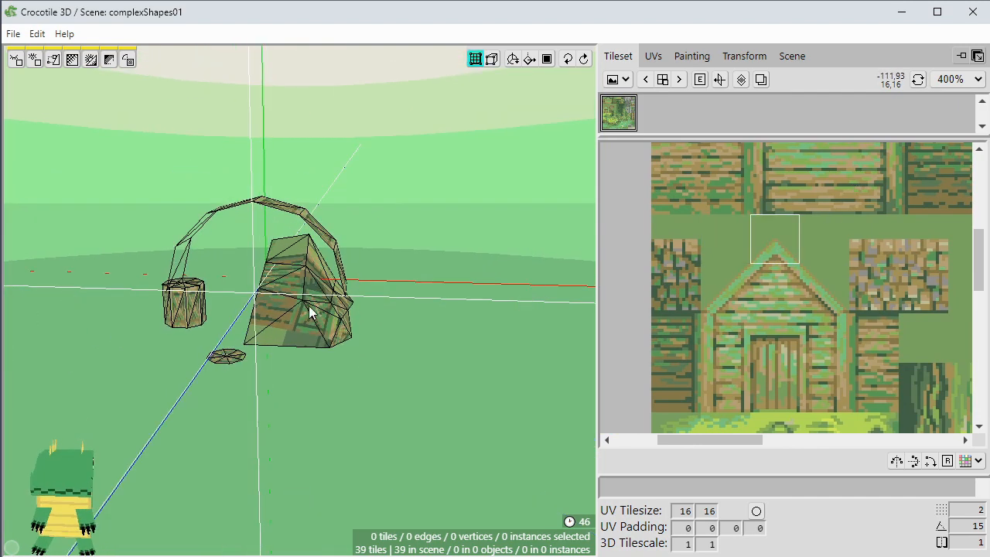
pyautogui.press('space')
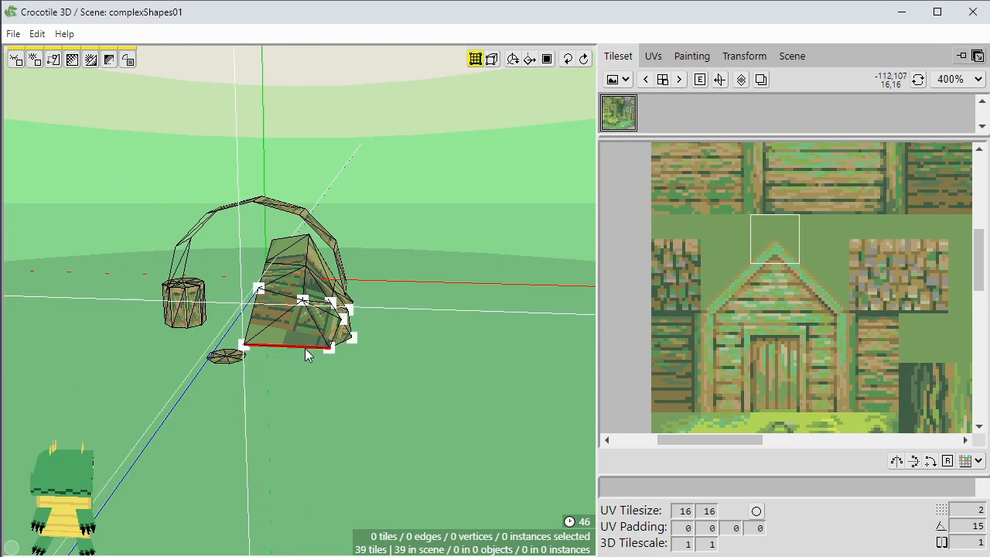
pyautogui.press('space')
pyautogui.moveTo(293, 224)
pyautogui.mouseDown()
pyautogui.moveTo(302, 193)
pyautogui.moveTo(302, 209)
pyautogui.mouseUp()
pyautogui.press('space')
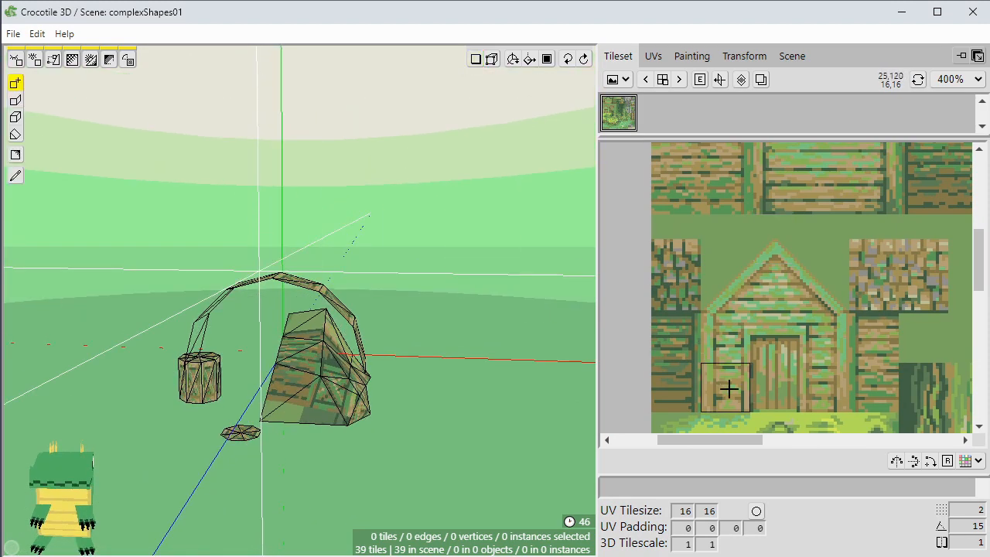
pyautogui.click(305, 247)
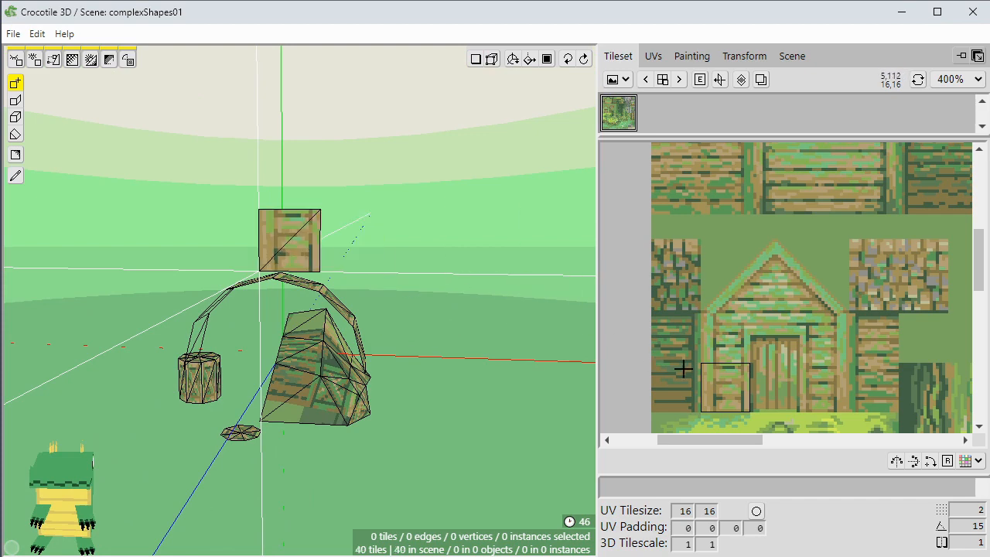
# Build the house's middle row above the first tile with the left wall, door-top and right wall tiles.
pyautogui.click(726, 339)
pyautogui.click(323, 180)
pyautogui.click(303, 180)
pyautogui.press('space')
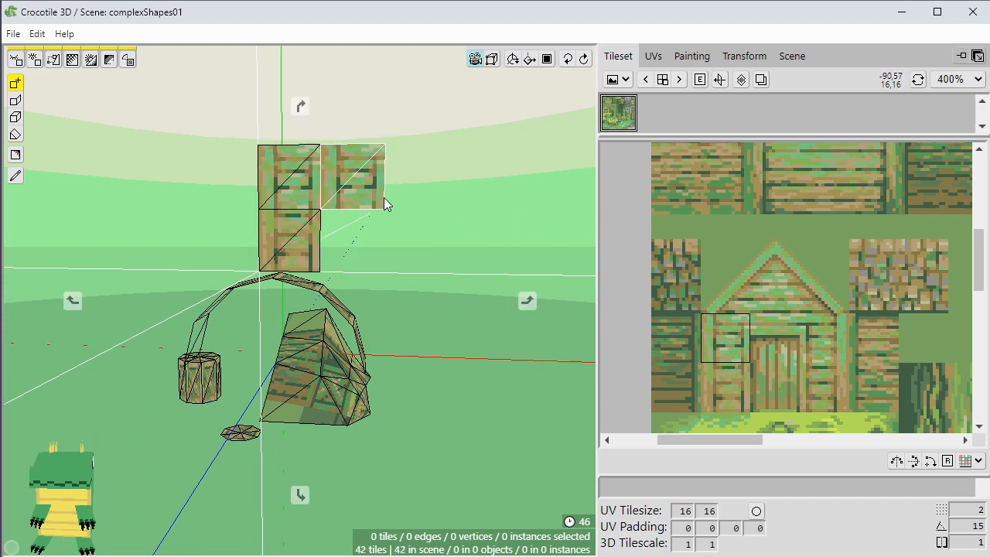
pyautogui.moveTo(383, 198); pyautogui.dragTo(385, 200, button='right')
pyautogui.moveTo(387, 206); pyautogui.dragTo(436, 221)
pyautogui.press('space')
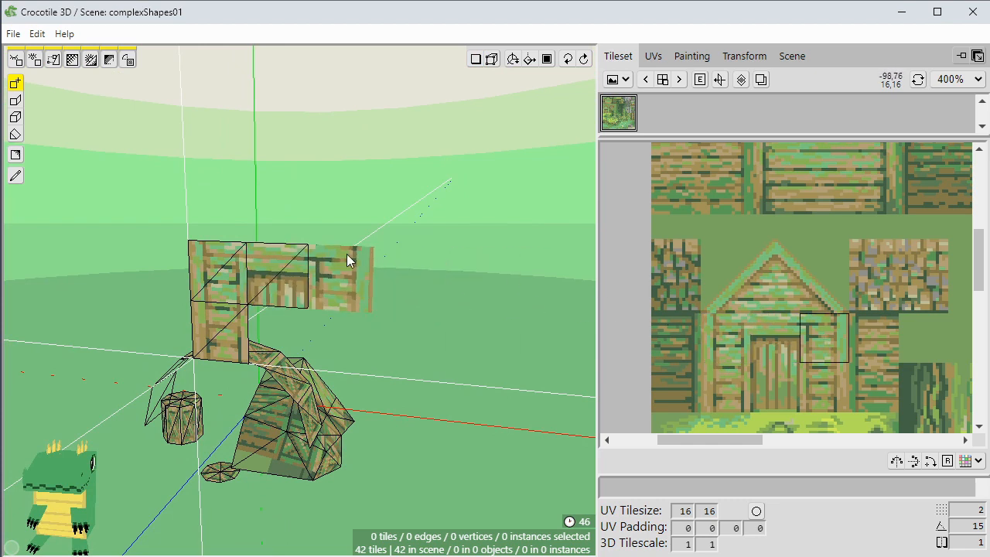
pyautogui.click(347, 255)
# Add the right slope, gable centre, left slope and roof peak tiles above the house's middle row.
pyautogui.click(808, 298)
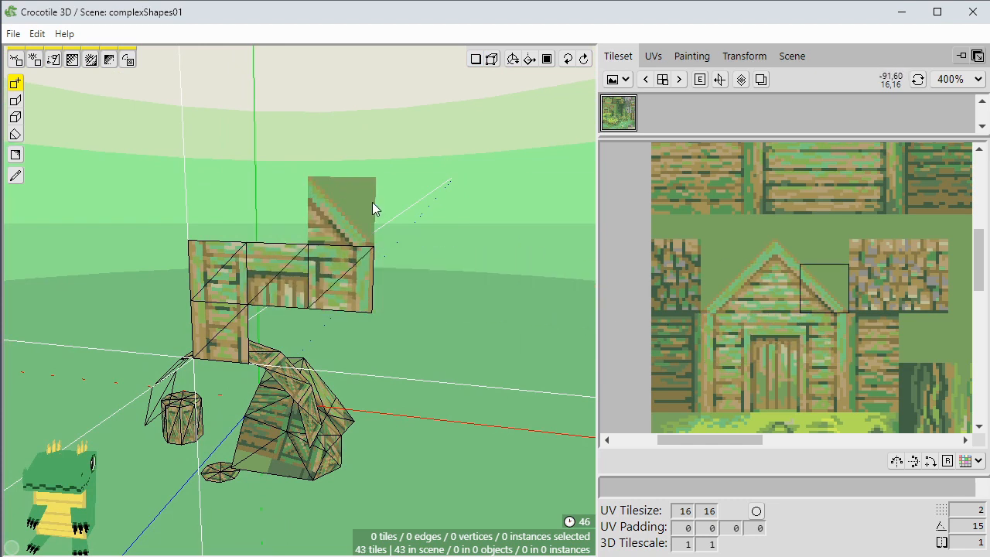
pyautogui.click(372, 202)
pyautogui.click(761, 286)
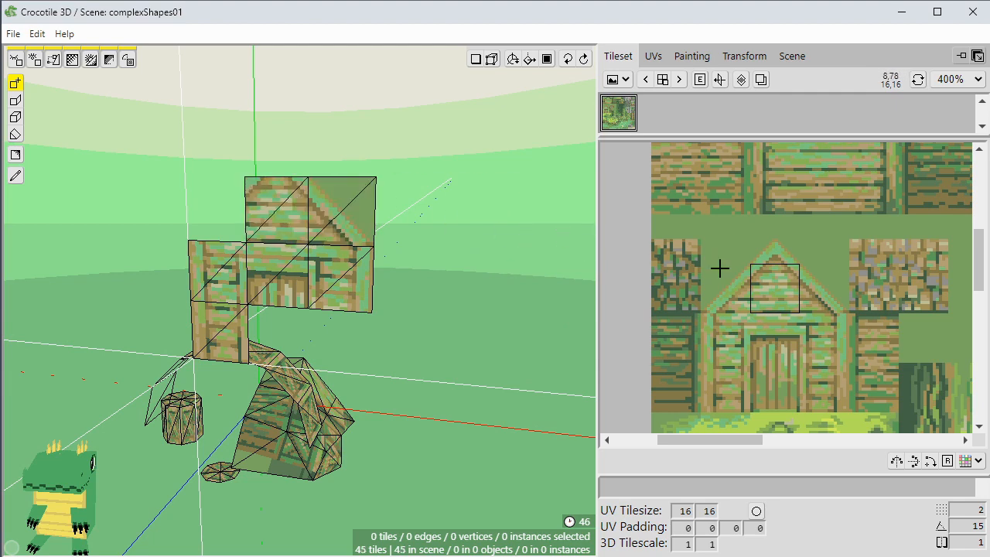
pyautogui.click(232, 204)
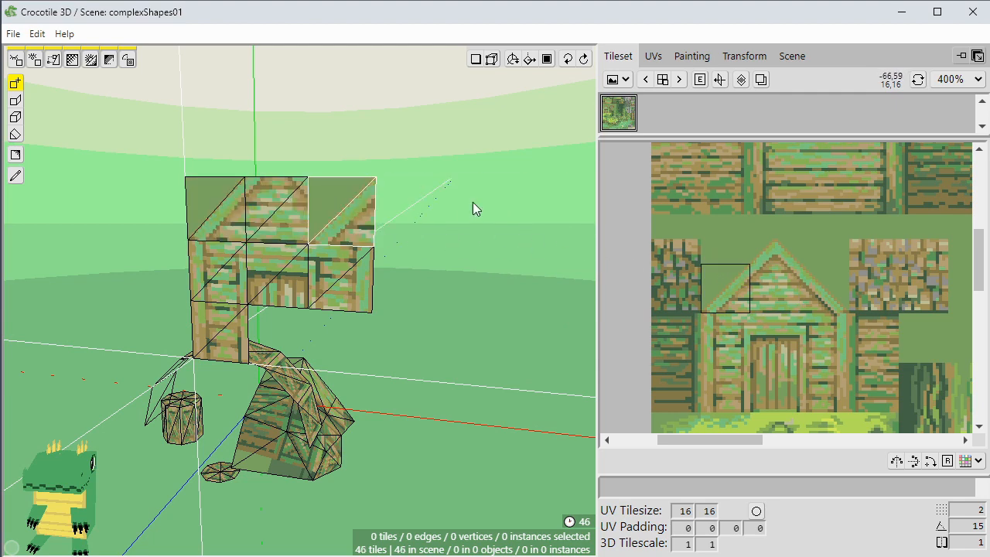
pyautogui.click(773, 246)
pyautogui.click(298, 162)
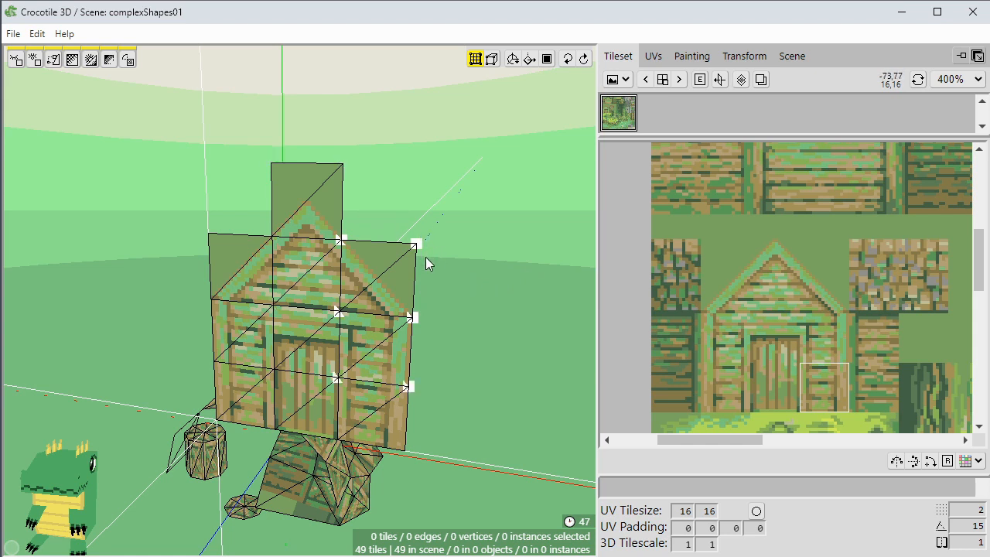
# Move the right slope tile's outer upper corner inward onto the gable's upper corner, and set the grid snap to 8.
pyautogui.click(387, 282)
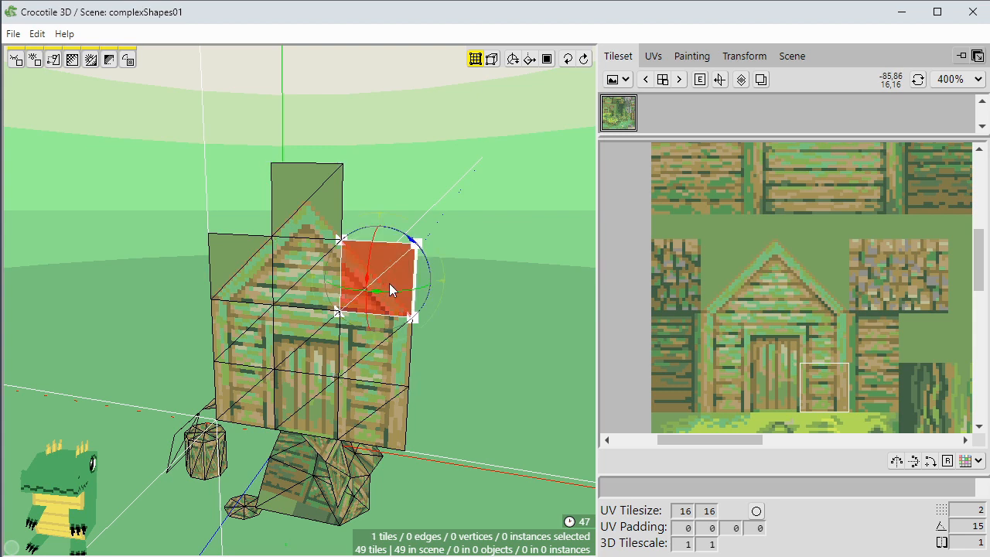
pyautogui.press('g')
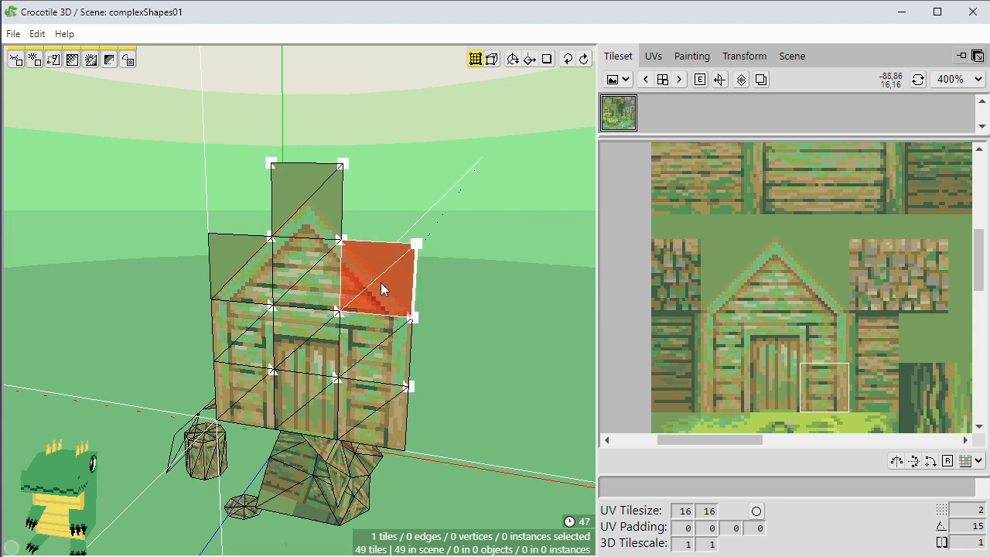
pyautogui.press('t')
pyautogui.click(380, 282)
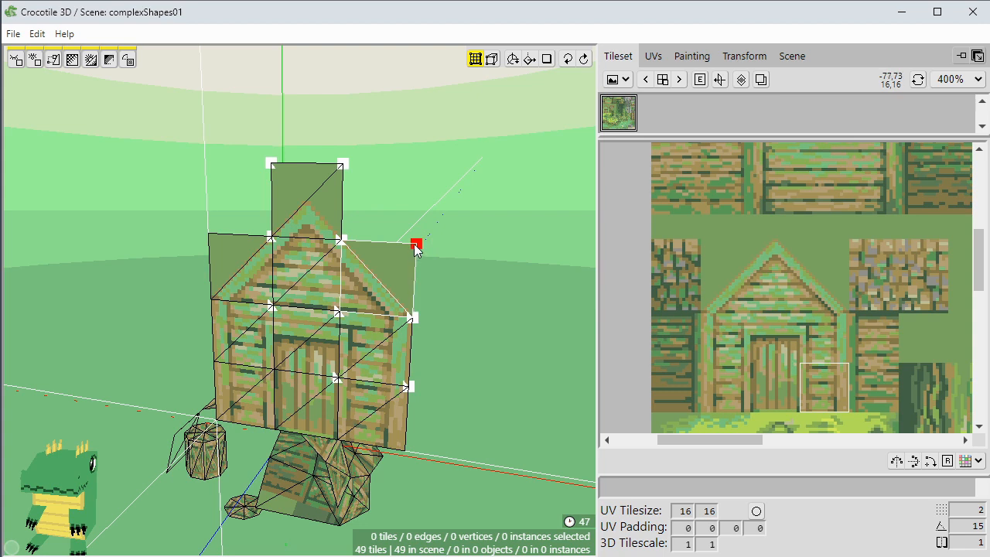
pyautogui.click(415, 245)
pyautogui.press('a')
pyautogui.press('a')
pyautogui.press('a')
pyautogui.press('a')
pyautogui.press('a')
pyautogui.press('a')
pyautogui.press('a')
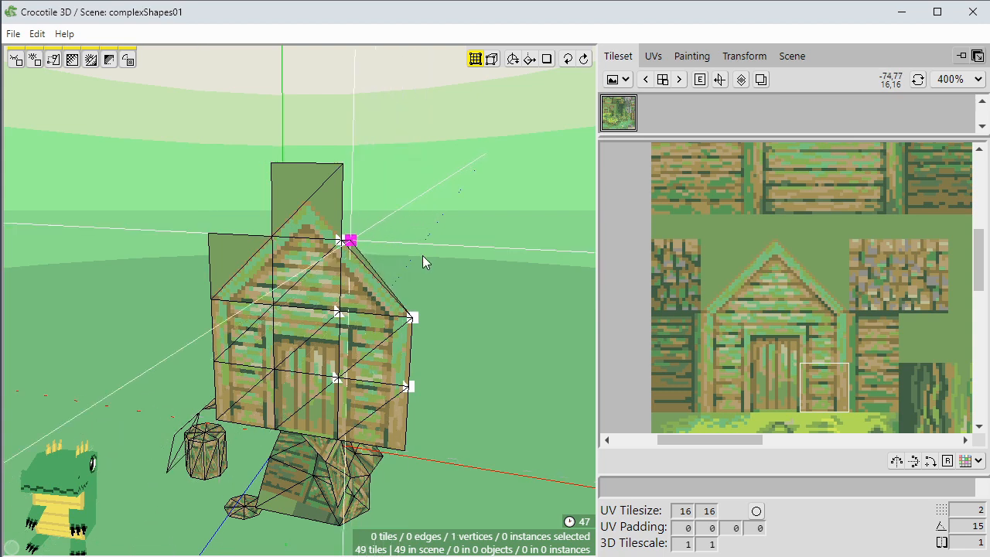
pyautogui.press('a')
pyautogui.click(443, 291)
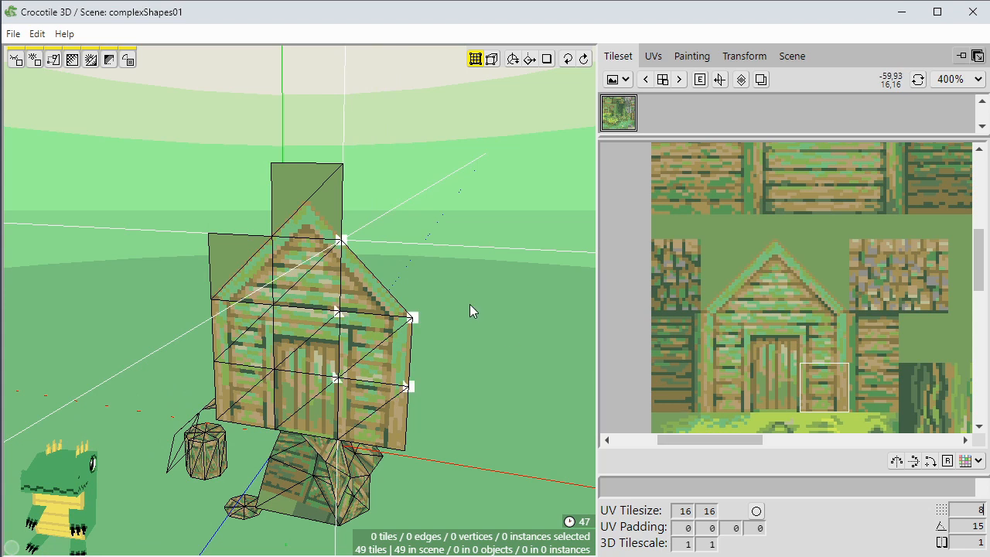
# Move the left slope tile's outer upper corner inward onto the gable's upper-left corner.
pyautogui.click(209, 233)
pyautogui.press('d')
pyautogui.press('d')
pyautogui.click(232, 225)
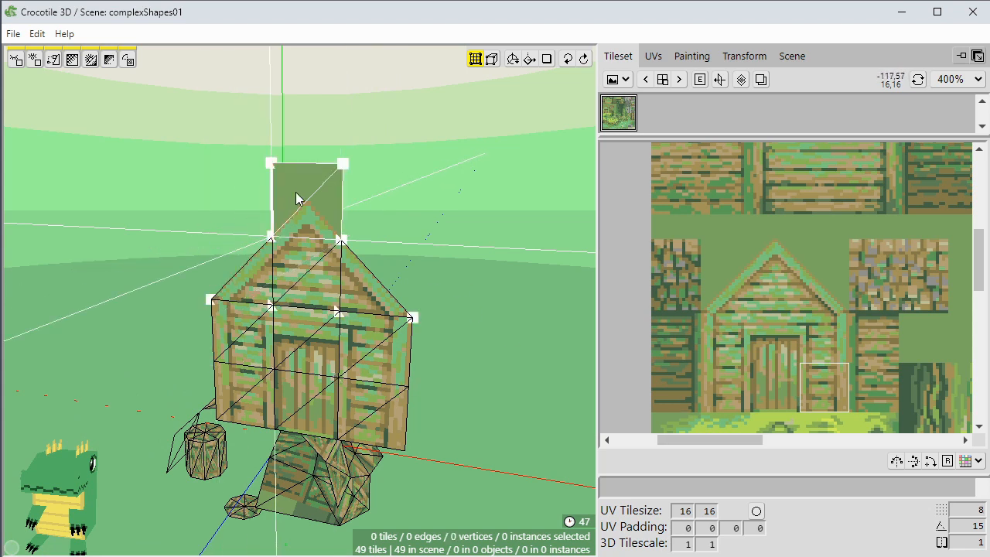
# Bring both upper corners of the roof peak tile inward and down to a single point at the apex.
pyautogui.click(341, 165)
pyautogui.press('a')
pyautogui.press('s')
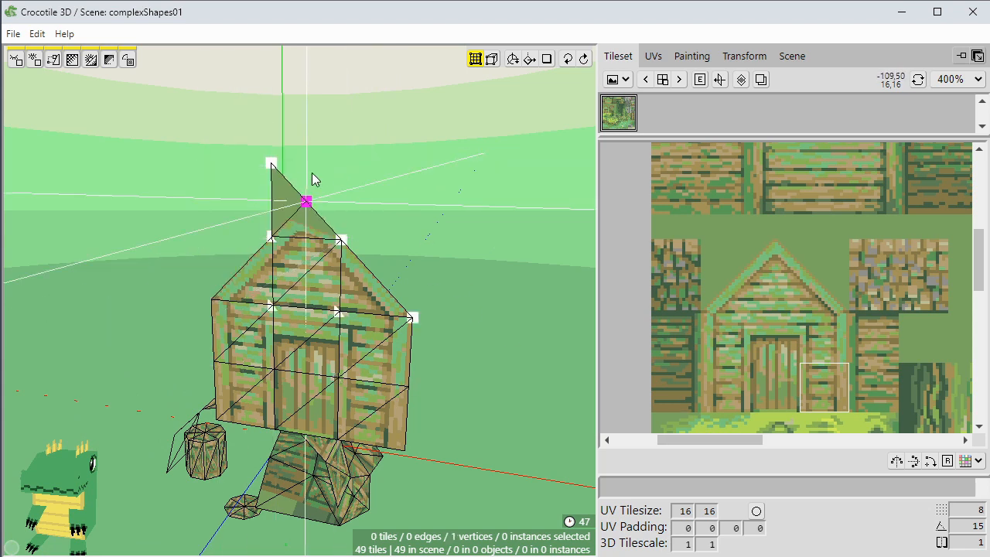
pyautogui.click(309, 172)
pyautogui.click(271, 165)
pyautogui.press('d')
pyautogui.press('s')
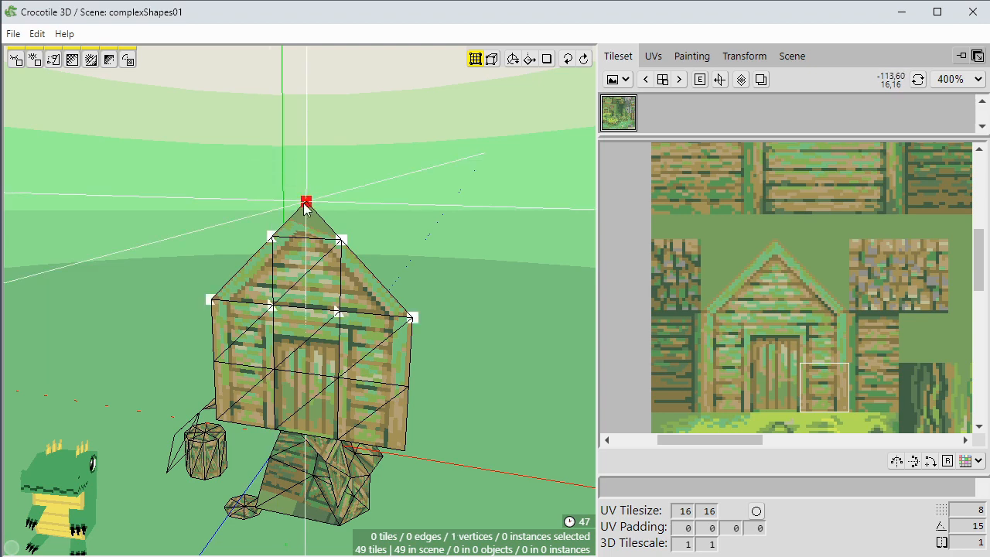
# Adjust the roof peak tile's UV corners to fit the triangular roof tip in the tileset artwork.
pyautogui.click(312, 222)
pyautogui.click(653, 56)
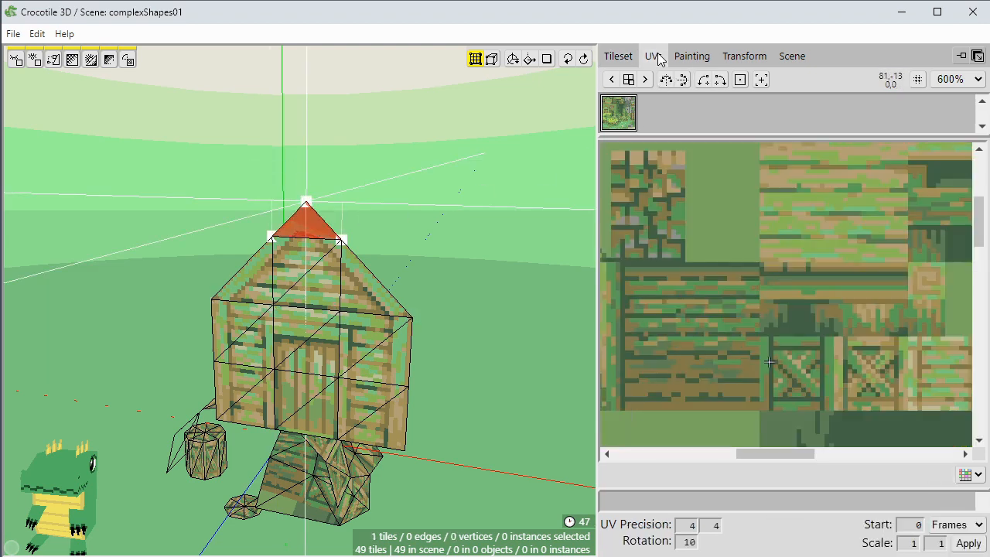
pyautogui.press('space')
pyautogui.moveTo(664, 265); pyautogui.dragTo(917, 318)
pyautogui.moveTo(784, 386); pyautogui.dragTo(824, 187)
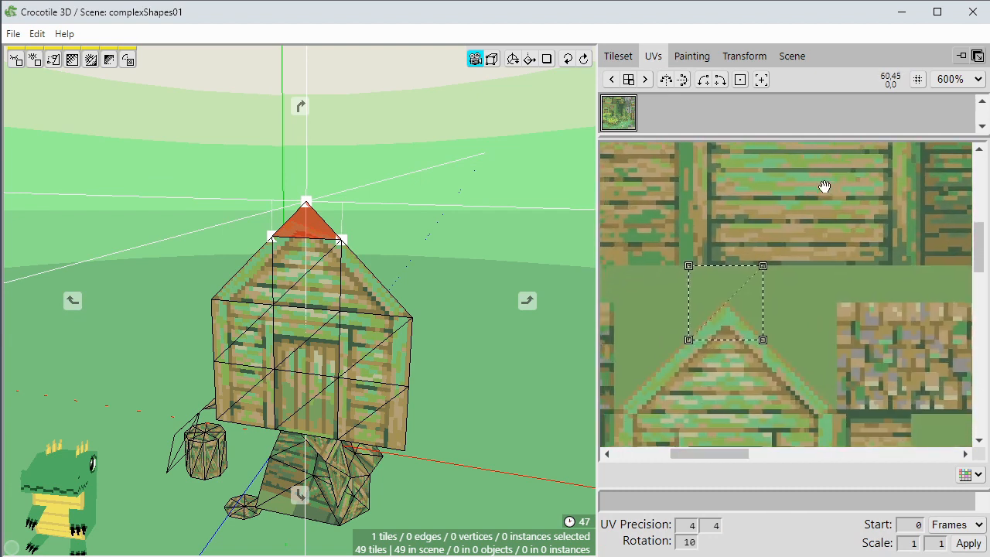
pyautogui.moveTo(761, 325); pyautogui.dragTo(788, 311)
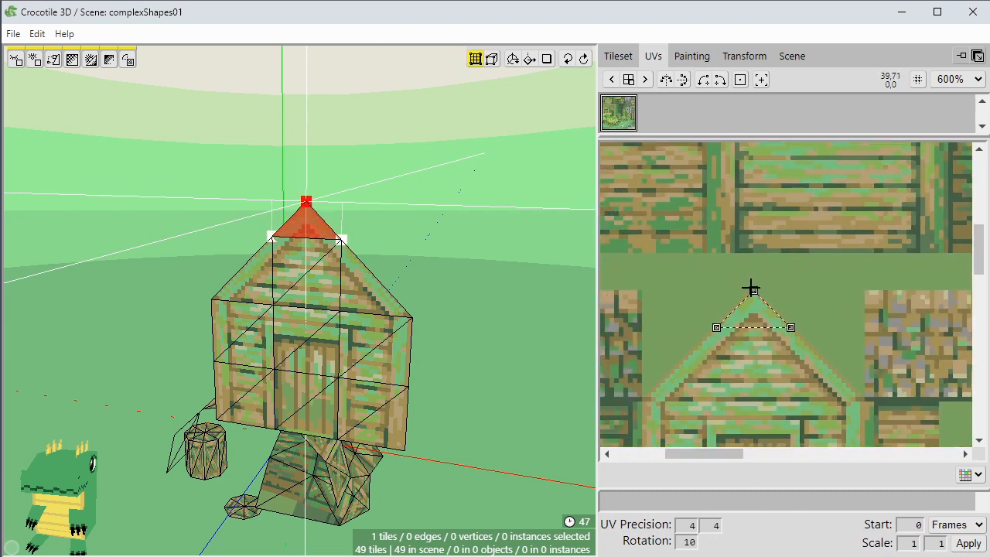
# Select all the tiles of the house front and turn them into a new object.
pyautogui.click(435, 236)
pyautogui.press('space')
pyautogui.moveTo(434, 237); pyautogui.dragTo(503, 185)
pyautogui.scroll(2, 476, 195)
pyautogui.moveTo(502, 186); pyautogui.dragTo(503, 116, button='right')
pyautogui.moveTo(503, 116); pyautogui.dragTo(489, 119)
pyautogui.moveTo(472, 223); pyautogui.dragTo(469, 224)
pyautogui.press('space')
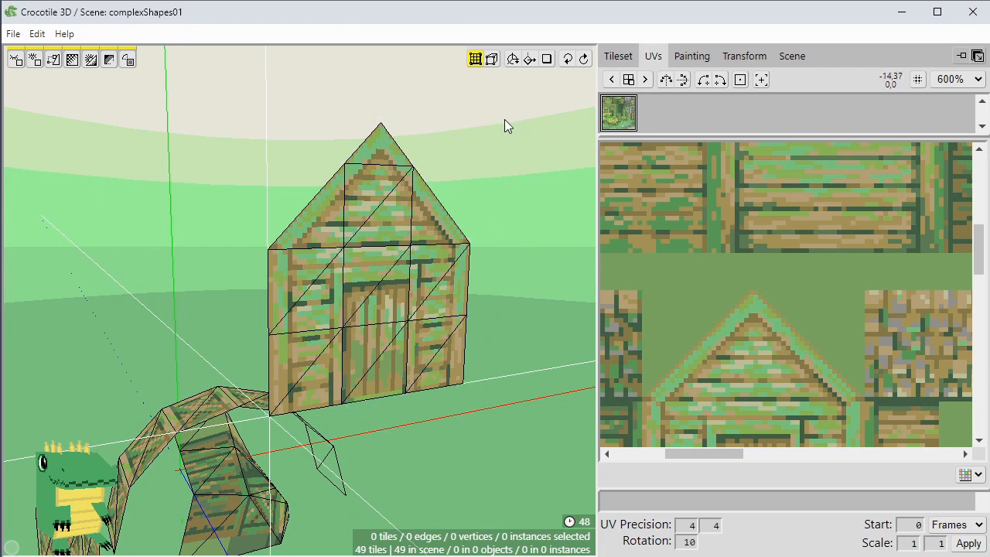
pyautogui.moveTo(503, 113); pyautogui.dragTo(313, 349)
pyautogui.rightClick(260, 204)
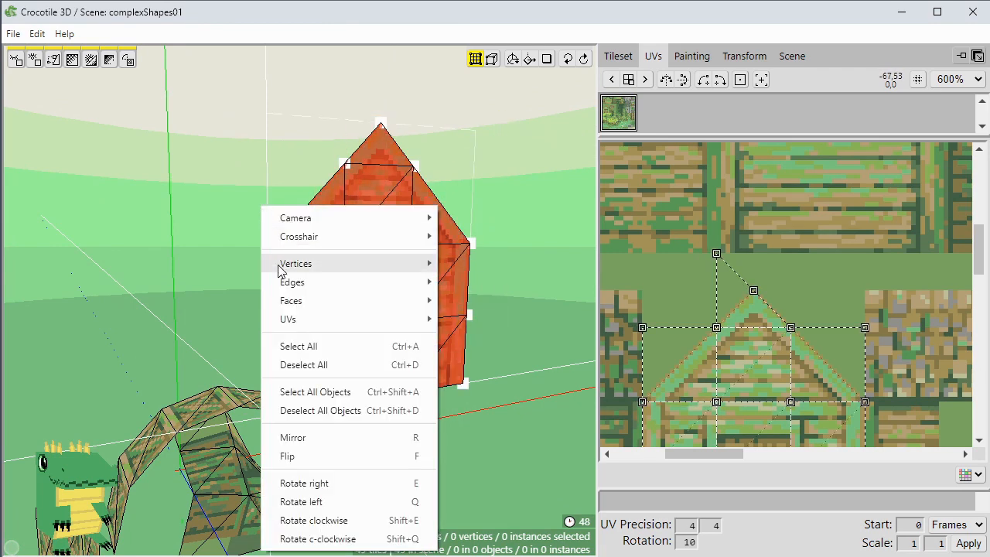
pyautogui.moveTo(291, 300)
pyautogui.click(479, 555)
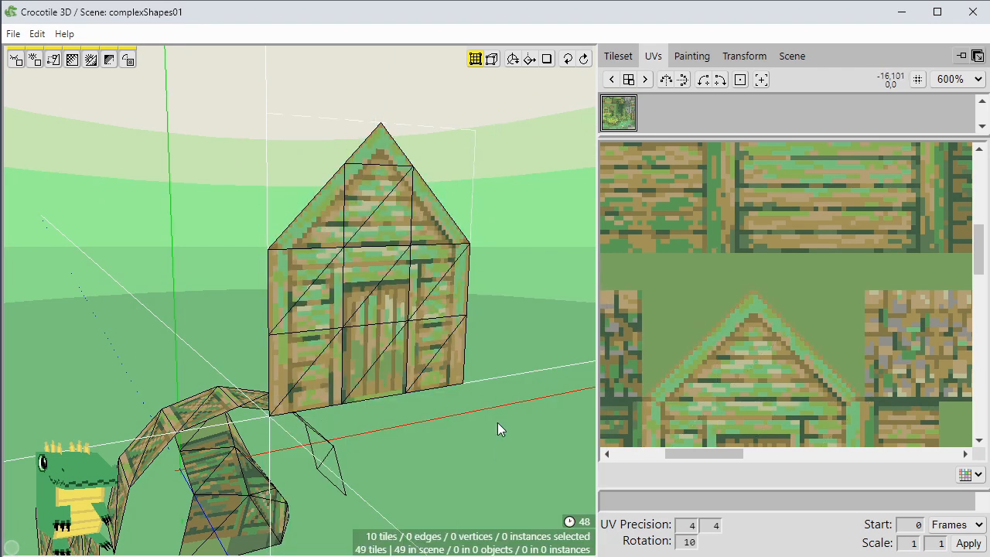
# Rename the new house front object as mirroredobject.
pyautogui.press('space')
pyautogui.moveTo(497, 422); pyautogui.dragTo(501, 406)
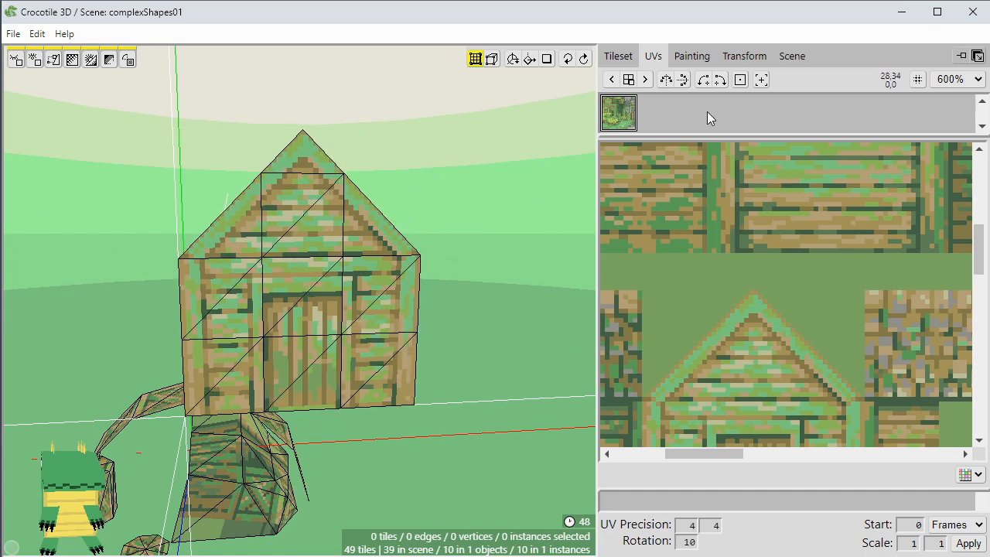
pyautogui.click(791, 58)
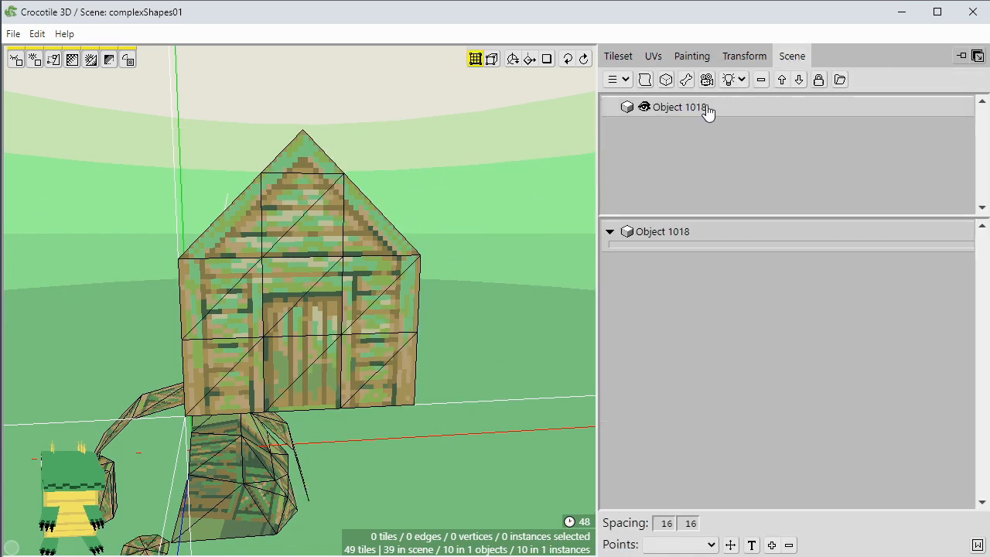
pyautogui.doubleClick(699, 109)
pyautogui.moveTo(695, 106); pyautogui.dragTo(829, 116)
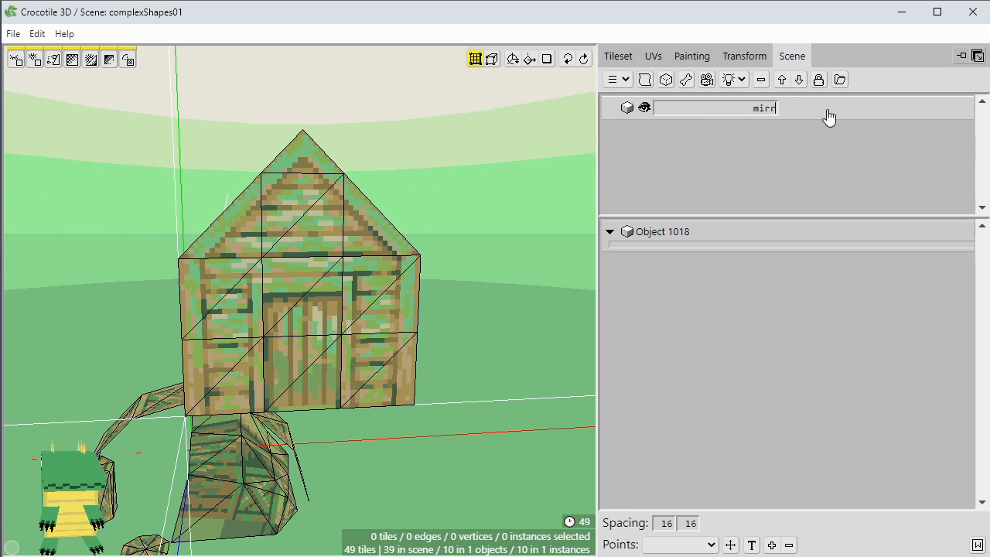
pyautogui.write('mirroredobject')
pyautogui.press('Return')
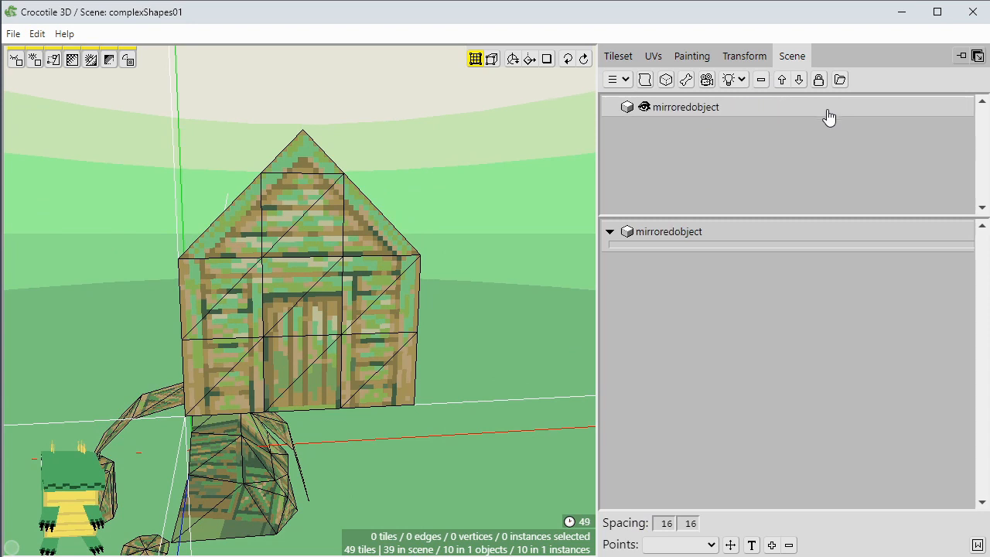
# Enable mirroring along the X axis in the properties of mirroredobject.
pyautogui.rightClick(828, 112)
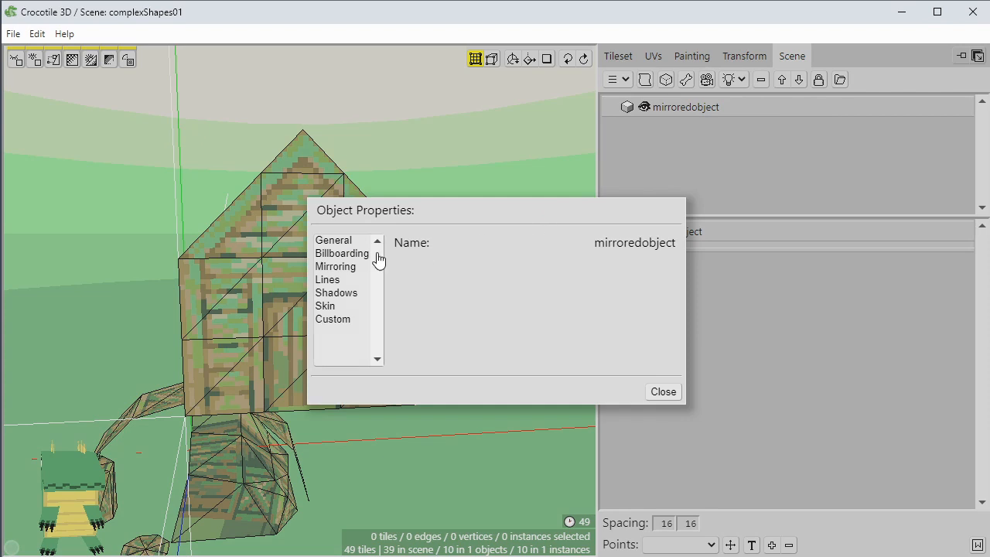
pyautogui.click(346, 266)
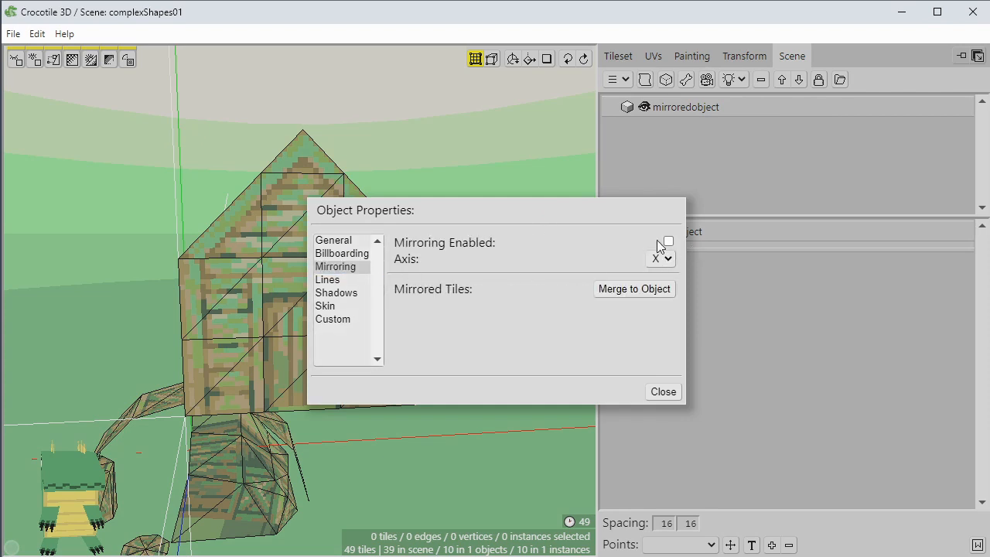
pyautogui.click(668, 241)
pyautogui.moveTo(549, 248); pyautogui.dragTo(707, 258)
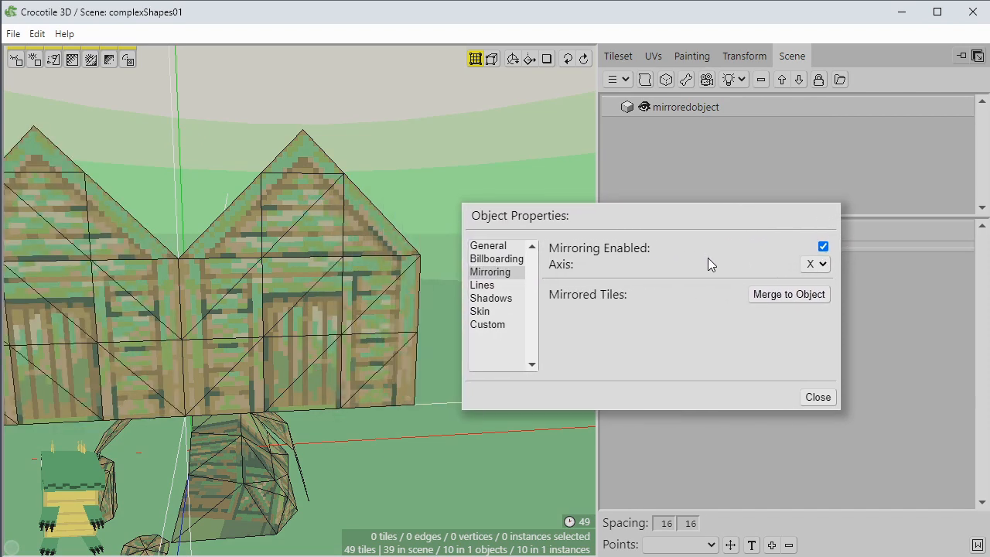
pyautogui.click(818, 398)
# Edit the mirrored house and pull the two upper vertices of its centre seam forward.
pyautogui.press('space')
pyautogui.moveTo(513, 401); pyautogui.dragTo(471, 400)
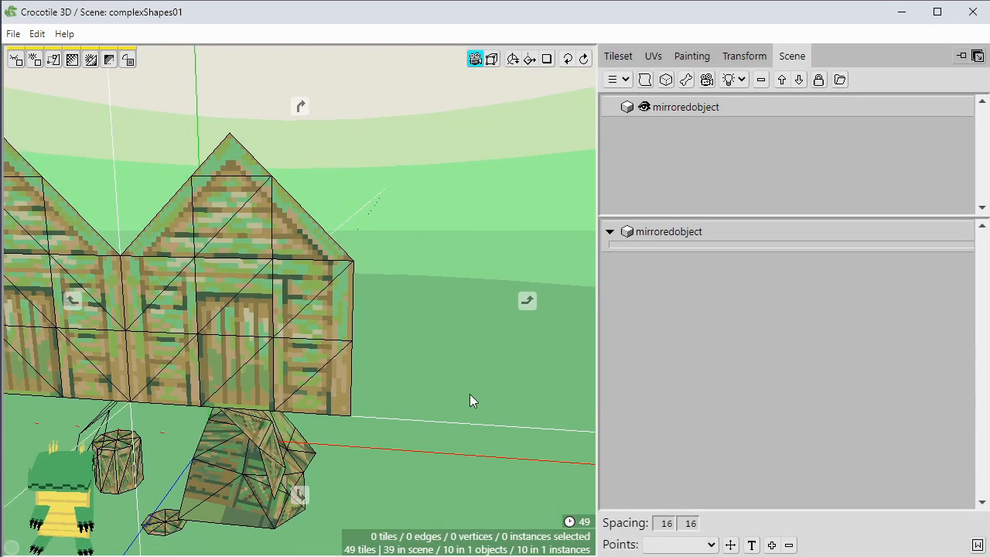
pyautogui.moveTo(471, 400); pyautogui.dragTo(611, 375, button='right')
pyautogui.click(371, 340)
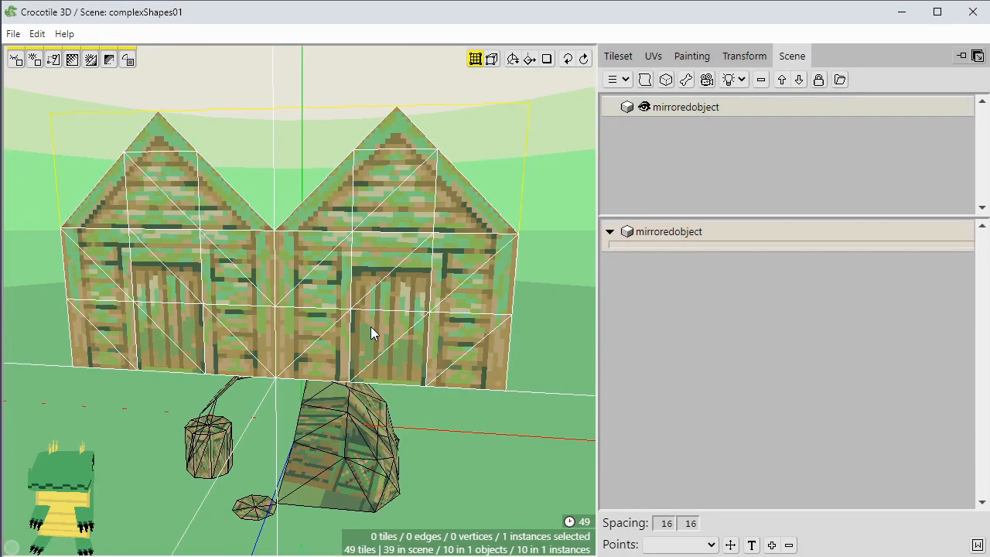
pyautogui.click(275, 268)
pyautogui.press('space')
pyautogui.press('e')
pyautogui.press('s')
pyautogui.rightClick(331, 284)
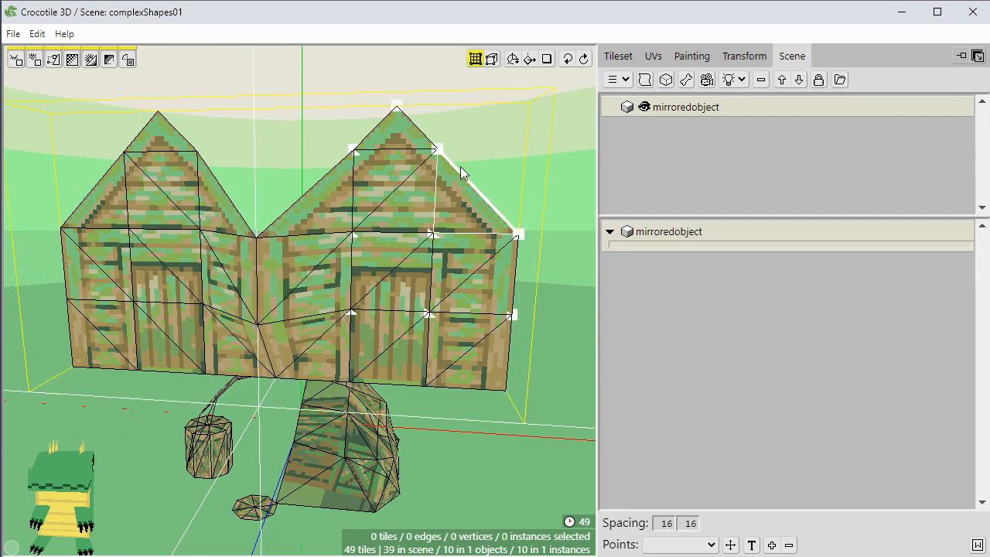
# Shift the column of vertices between the door and the outer wall section along the depth axis.
pyautogui.moveTo(467, 165); pyautogui.dragTo(411, 329)
pyautogui.press('space')
pyautogui.press('w')
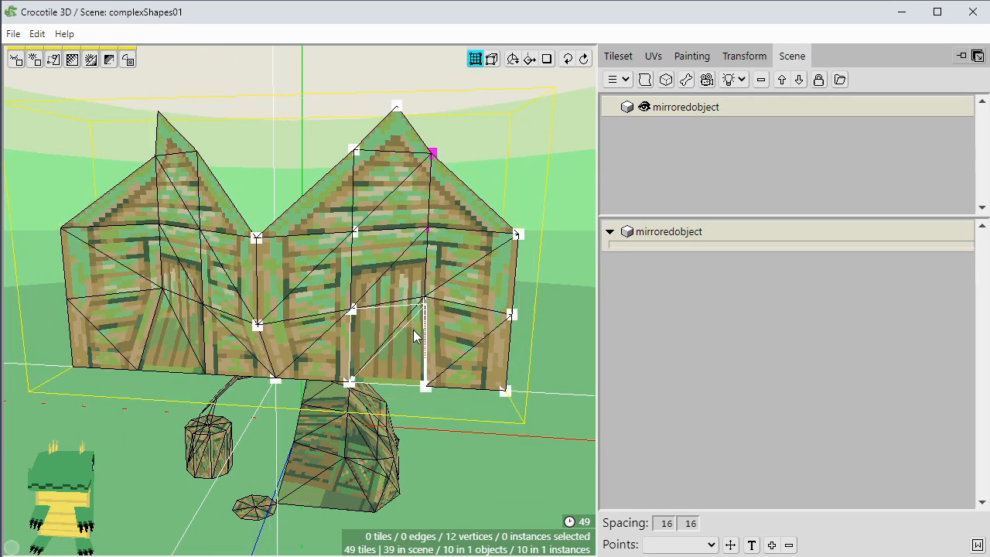
pyautogui.rightClick(412, 331)
# Push the vertices of the house's outer wall edge backward to angle the outer wall section.
pyautogui.moveTo(558, 176); pyautogui.dragTo(484, 423)
pyautogui.press('space')
pyautogui.press('w')
pyautogui.press('w')
pyautogui.press('w')
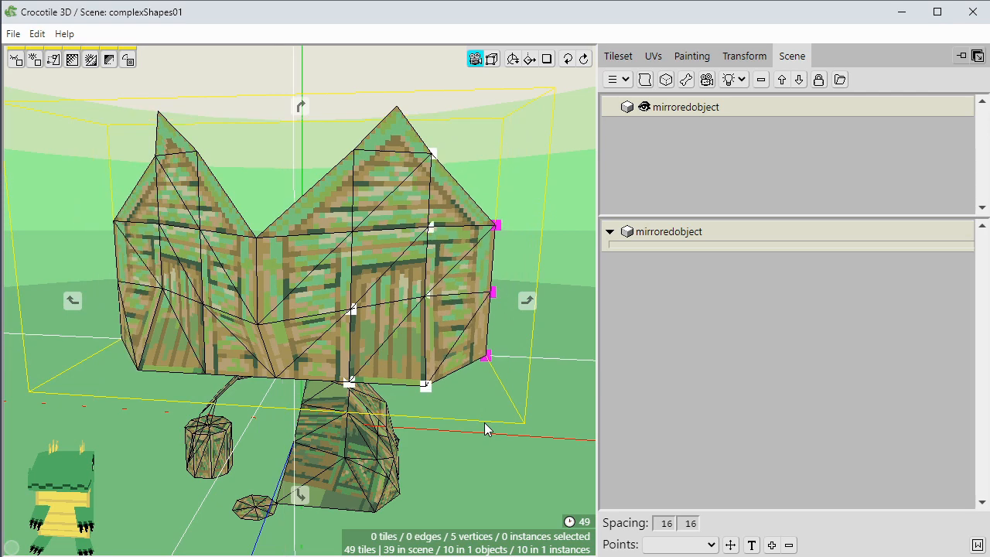
pyautogui.rightClick(484, 408)
# Draw two stacked wall tiles above the house beside the mirror plane.
pyautogui.press('space')
pyautogui.scroll(-4, 483, 408)
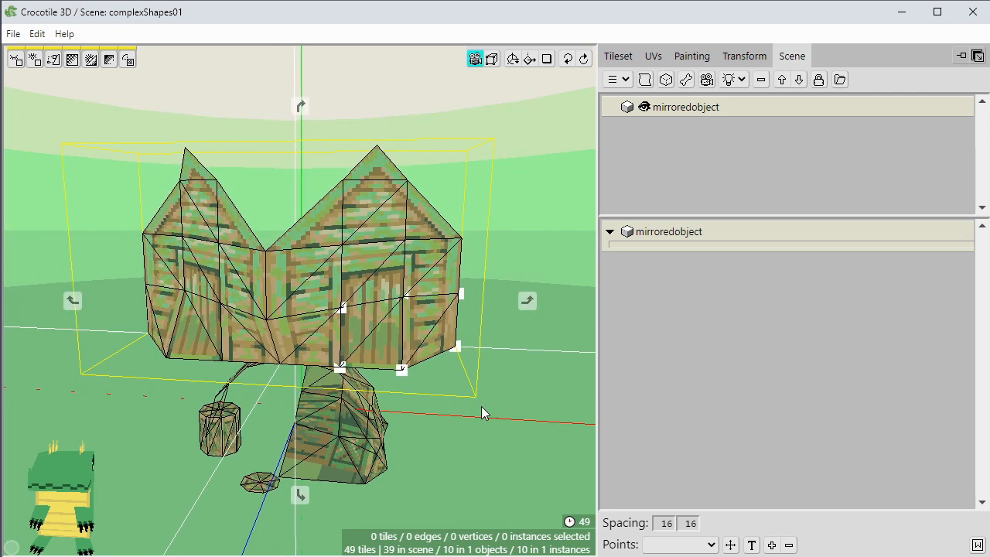
pyautogui.press('Tab')
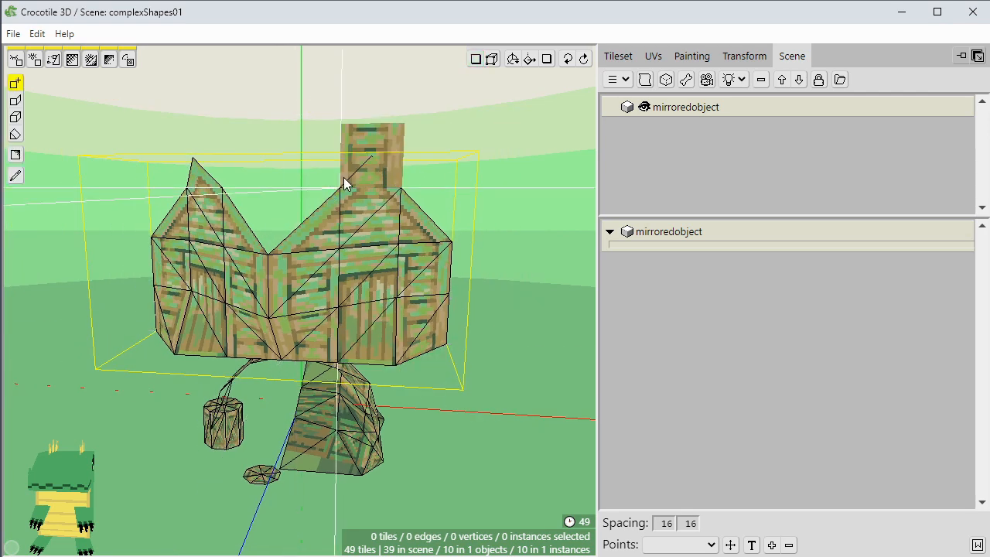
pyautogui.click(331, 152)
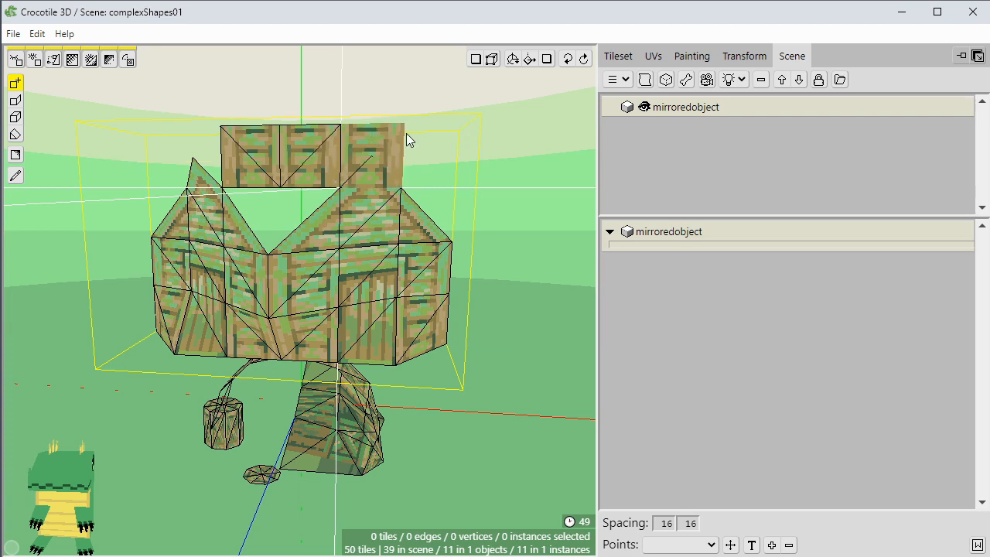
pyautogui.click(332, 107)
# Move the middle outer vertex of the two stacked tiles onto the tip of the gable roof.
pyautogui.press('Tab')
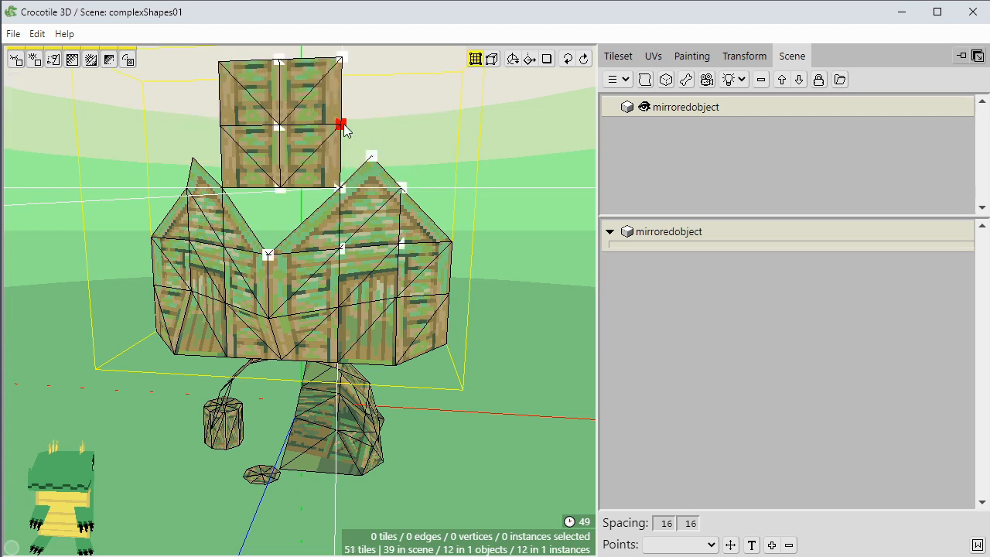
pyautogui.moveTo(343, 129)
pyautogui.mouseDown()
pyautogui.moveTo(374, 126)
pyautogui.moveTo(376, 159)
pyautogui.mouseUp()
pyautogui.moveTo(372, 123); pyautogui.dragTo(372, 158)
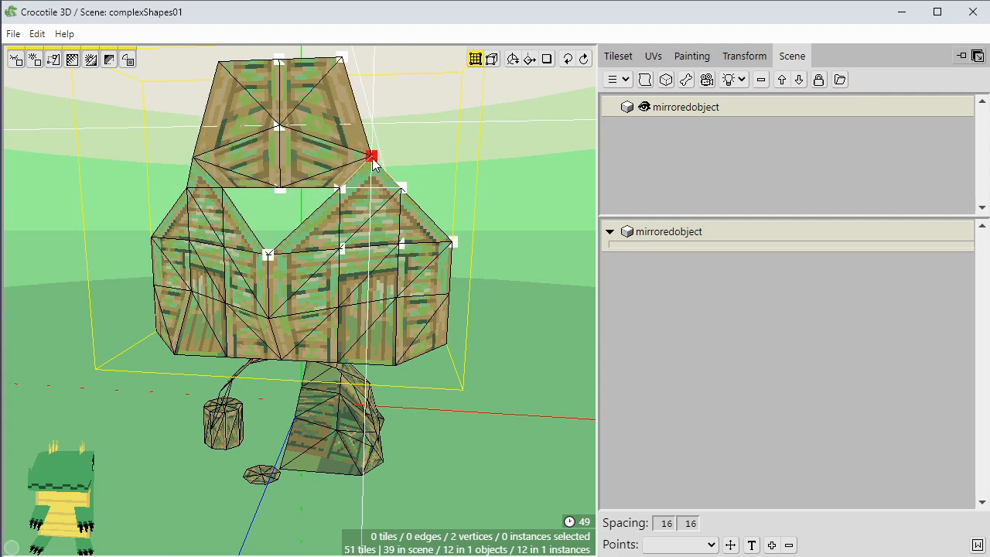
# Move the stacked tiles' bottom seam vertex down to the roof valley and pull their middle seam vertex forward.
pyautogui.moveTo(325, 204); pyautogui.dragTo(267, 205, button='middle')
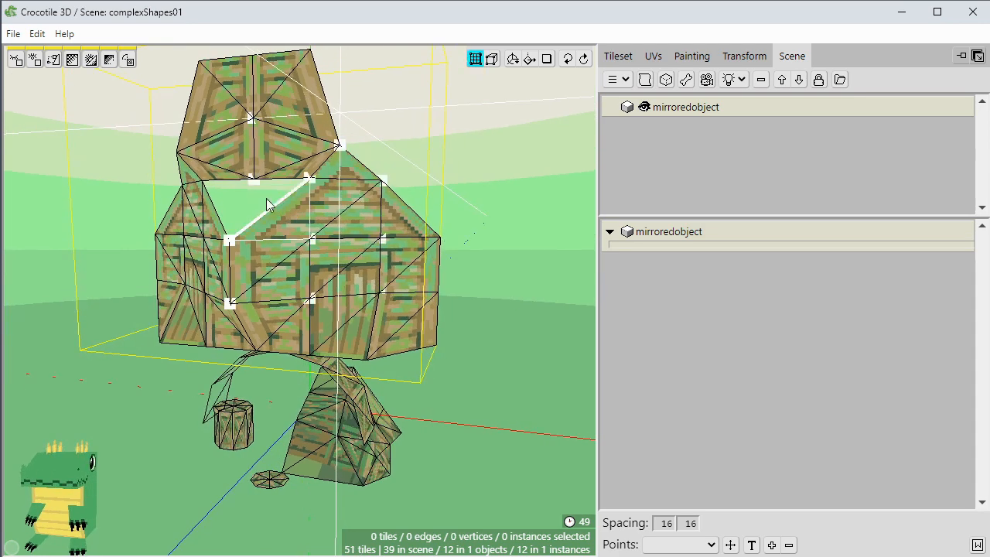
pyautogui.moveTo(255, 185); pyautogui.dragTo(266, 208)
pyautogui.moveTo(255, 122); pyautogui.dragTo(280, 169)
pyautogui.rightClick(278, 187)
pyautogui.moveTo(277, 186); pyautogui.dragTo(278, 240, button='middle')
pyautogui.click(266, 225)
pyautogui.press('f')
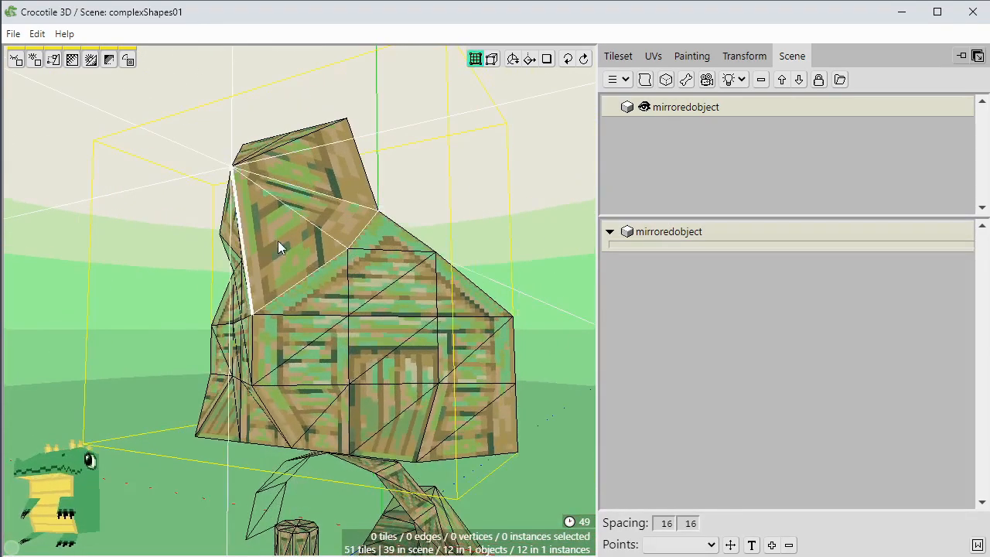
# Pull the gable's inner upper vertex, where it meets the upper tiles, outward and down.
pyautogui.press('Tab')
pyautogui.click(350, 250)
pyautogui.moveTo(351, 250); pyautogui.dragTo(279, 369, button='middle')
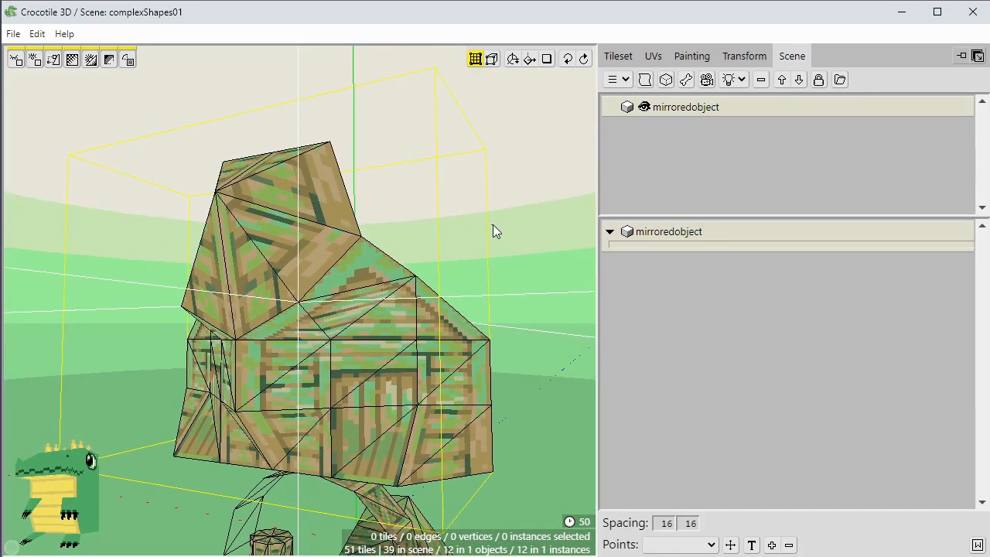
# Return to the tileset and examine the mirrored house and the arch shapes from several sides.
pyautogui.click(618, 57)
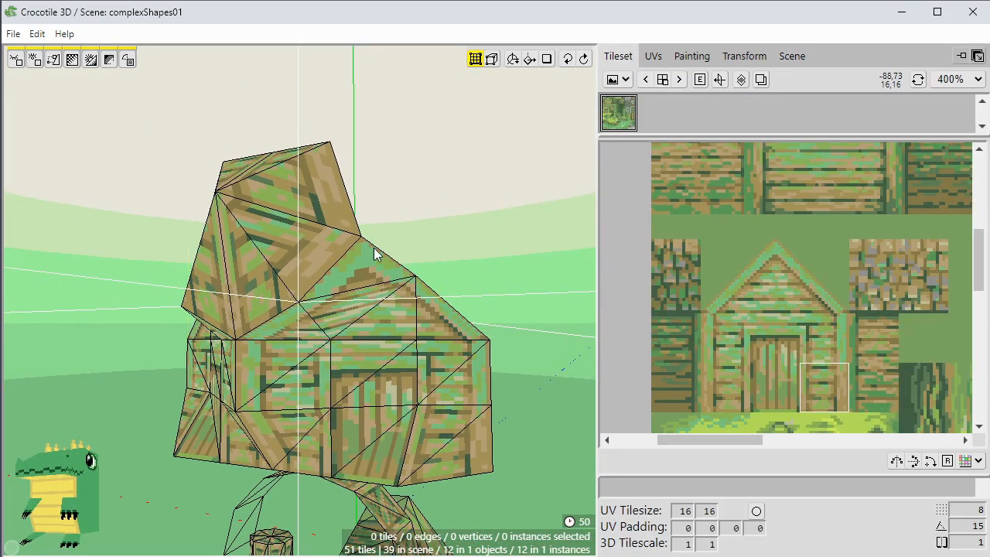
pyautogui.moveTo(299, 282); pyautogui.dragTo(336, 326, button='middle')
pyautogui.moveTo(326, 333)
pyautogui.mouseDown(button='right')
pyautogui.moveTo(358, 342)
pyautogui.moveTo(337, 350)
pyautogui.mouseUp(button='right')
pyautogui.moveTo(323, 387)
pyautogui.mouseDown(button='right')
pyautogui.moveTo(337, 389)
pyautogui.moveTo(321, 388)
pyautogui.mouseUp(button='right')
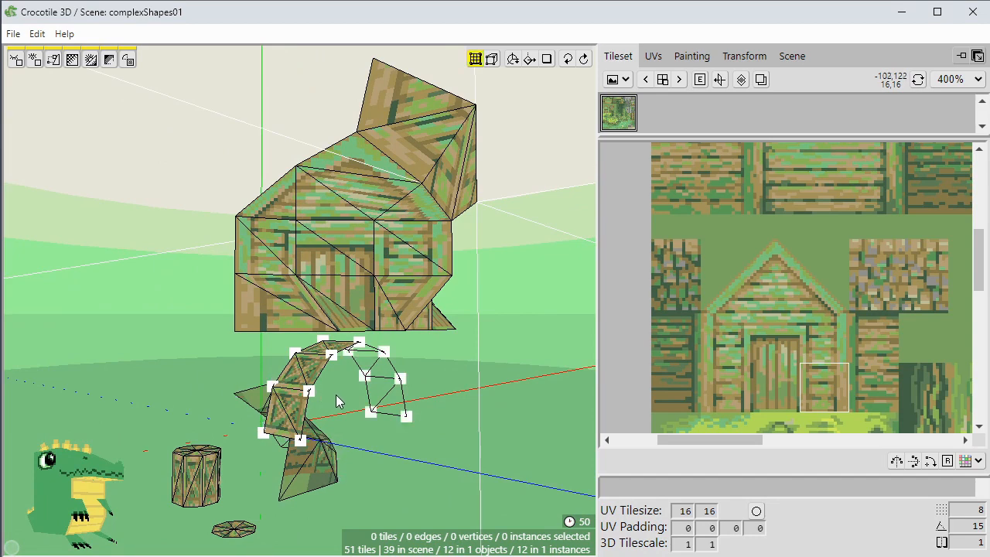
pyautogui.moveTo(337, 394); pyautogui.dragTo(321, 427, button='right')
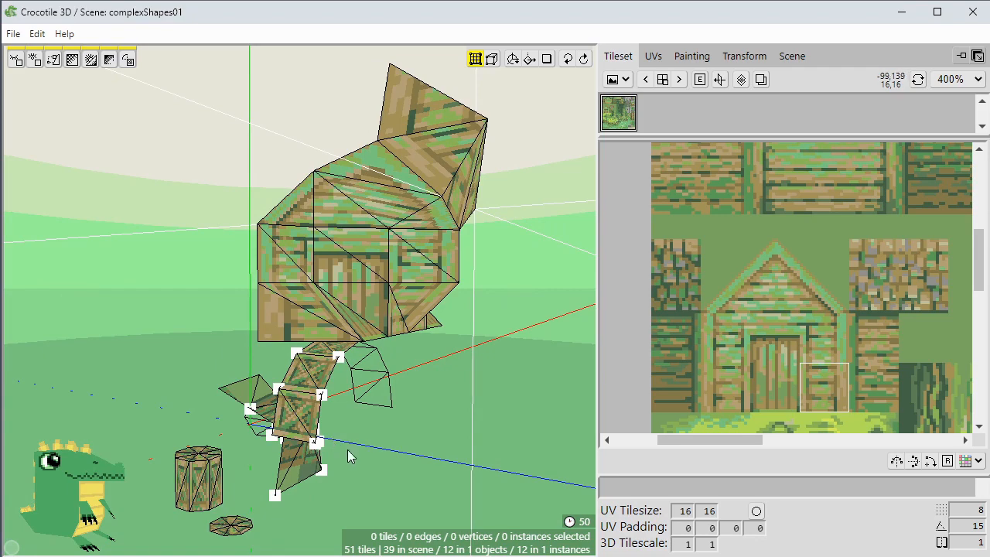
pyautogui.press('space')
pyautogui.moveTo(346, 451); pyautogui.dragTo(361, 459)
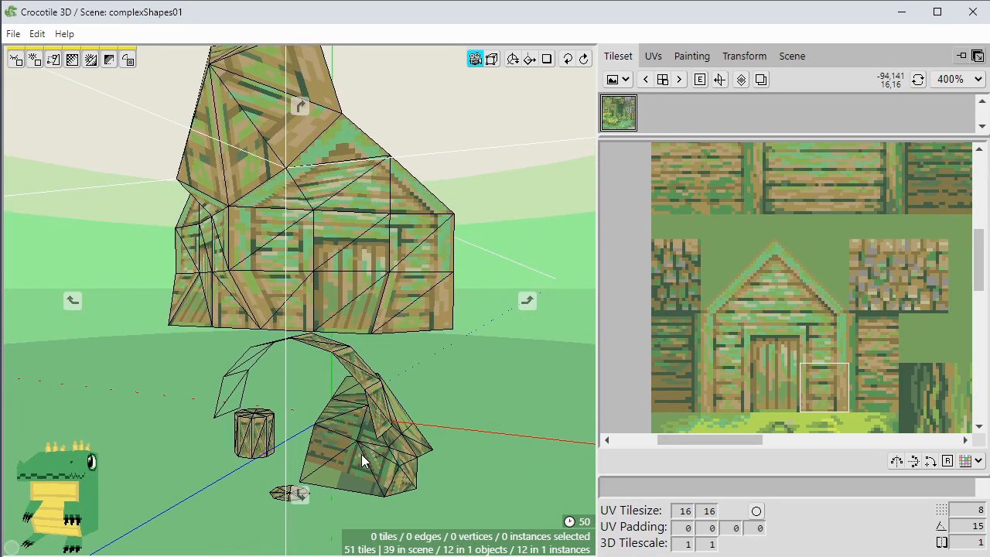